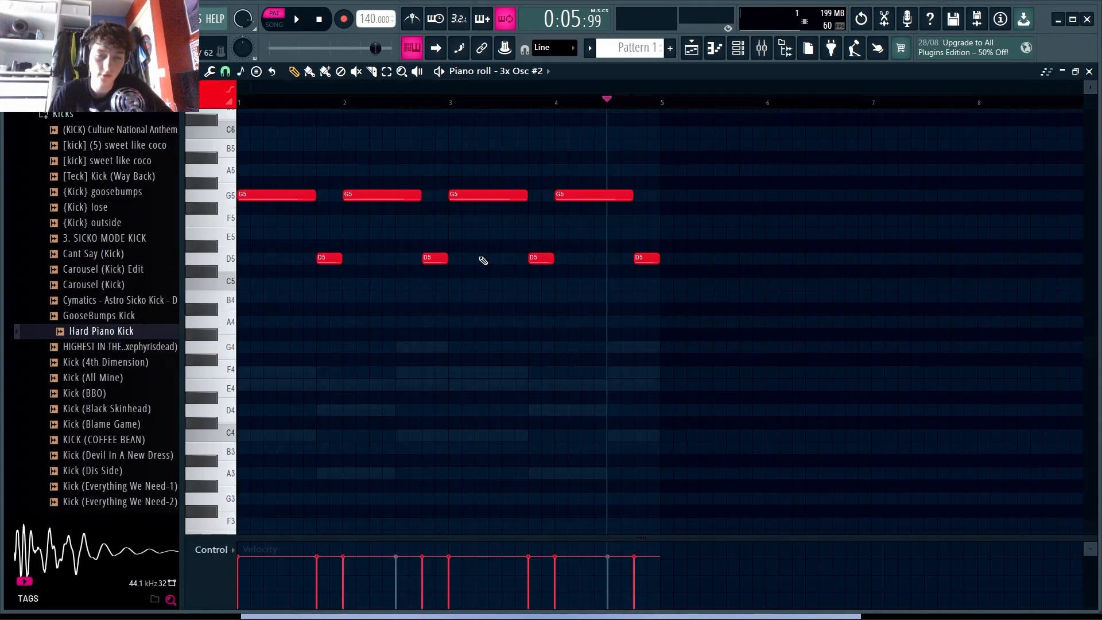
Review the piano-roll notes of 3x Osc #2 and 3x Osc and play the pattern
scroll(485, 241, "up", 1)
scroll(488, 204, "down", 2)
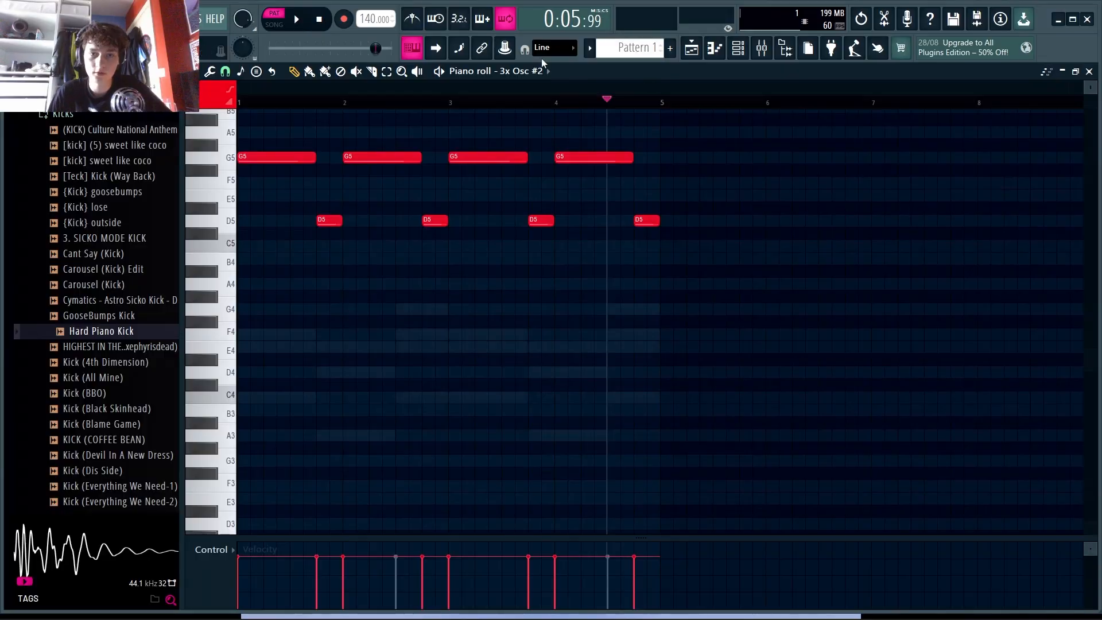
left_click(545, 70)
left_click(531, 134)
scroll(523, 185, "down", 3)
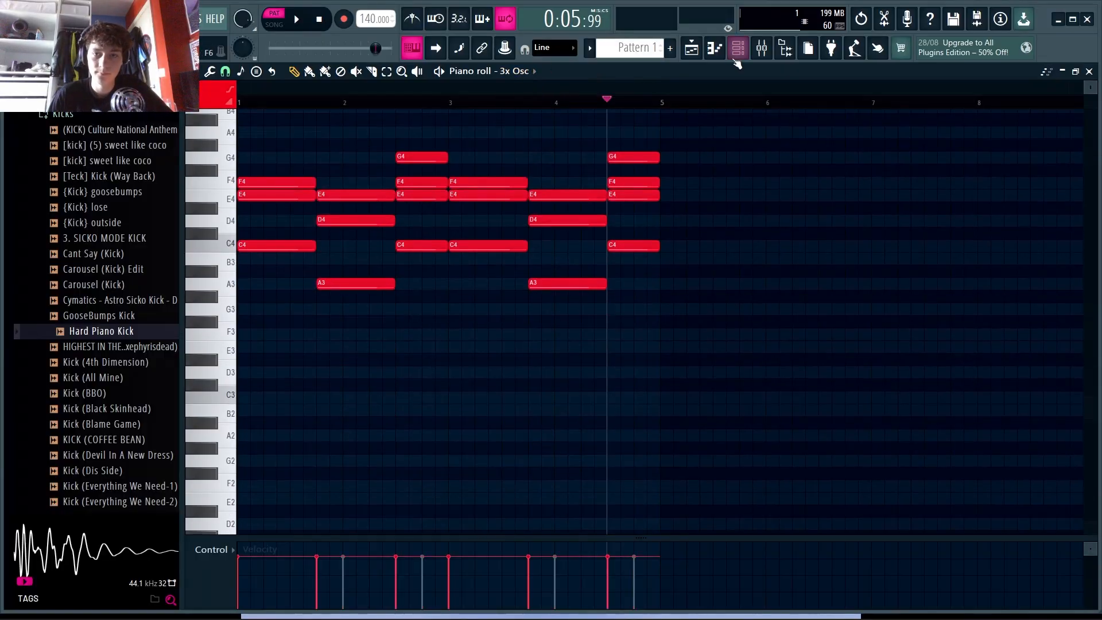
scroll(405, 258, "up", 6)
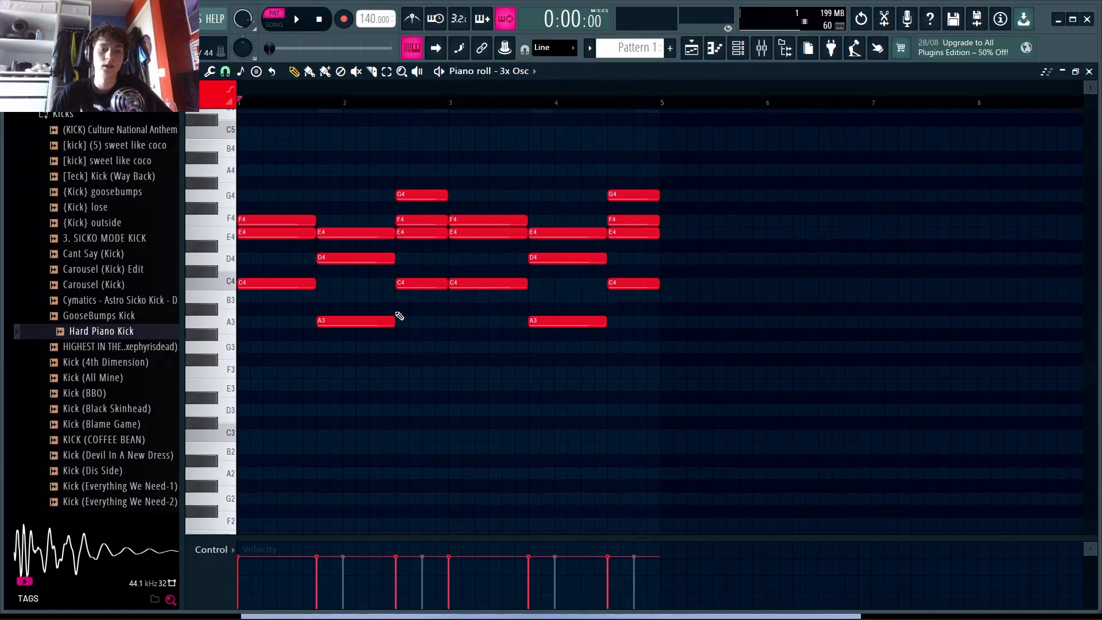
key("space")
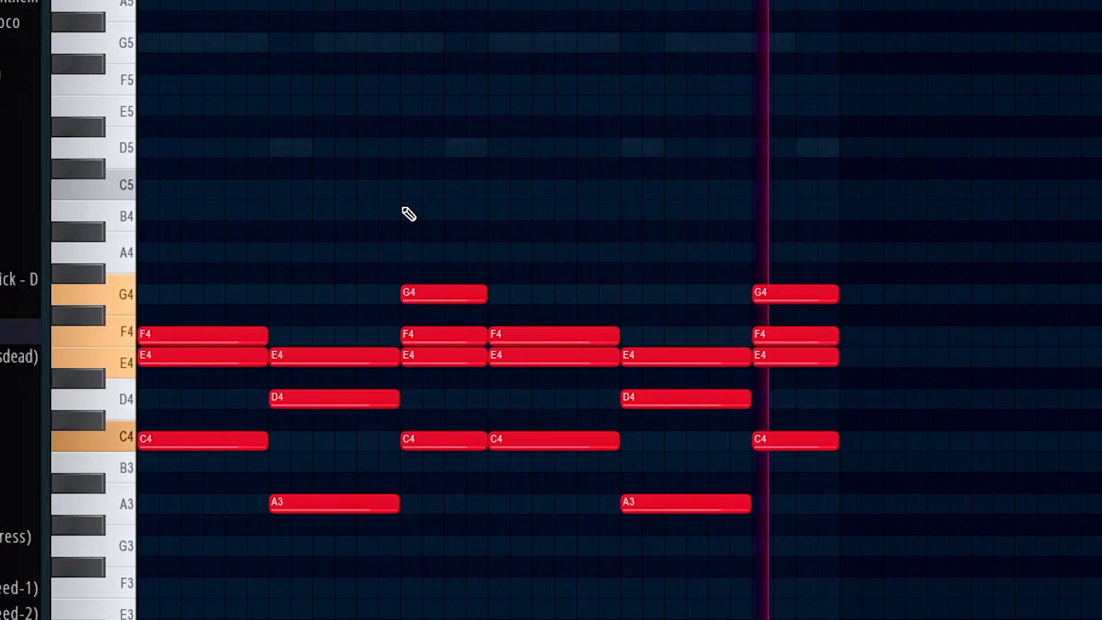
key("space")
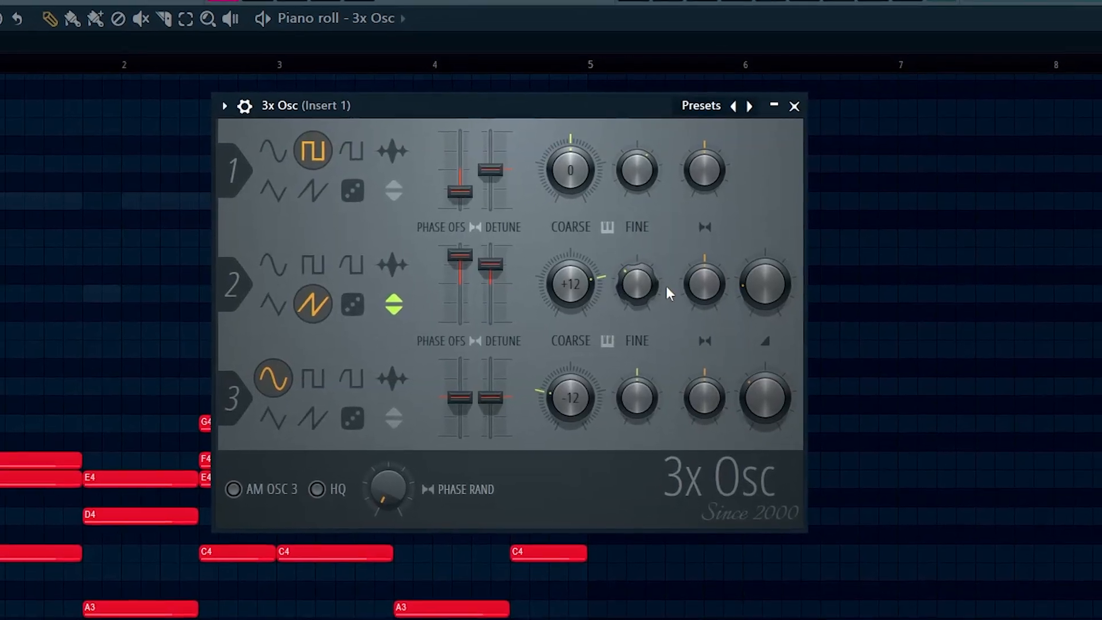
Examine the oscillator settings of 3x Osc and 3x Osc #2, and review both channels in the channel rack
left_click(791, 112)
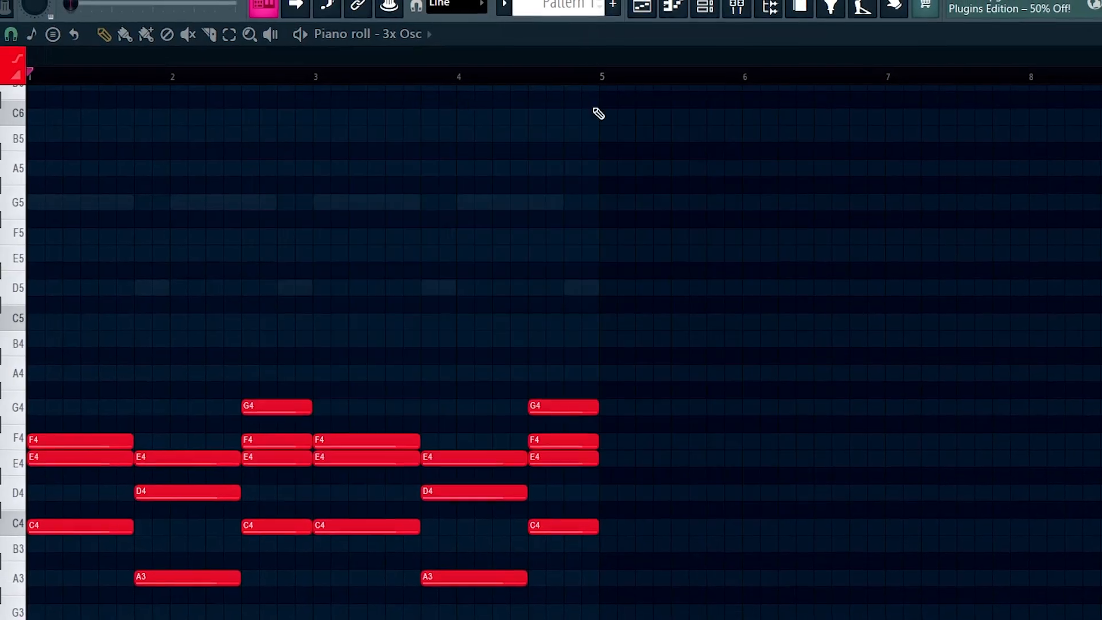
left_click(438, 41)
left_click(449, 143)
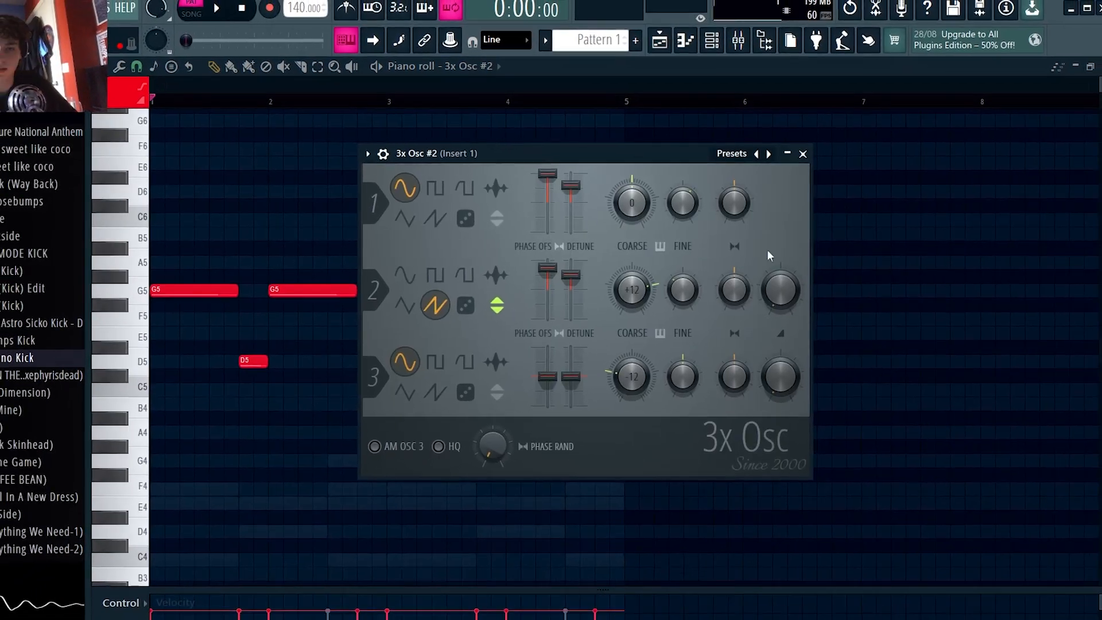
left_click(804, 152)
left_click(711, 36)
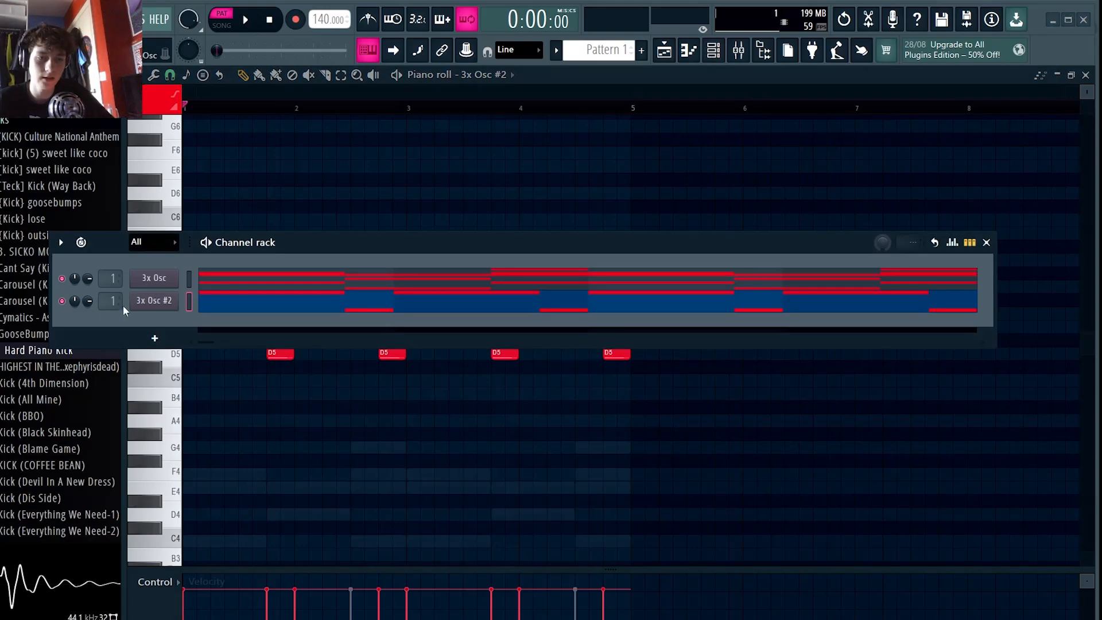
key("space")
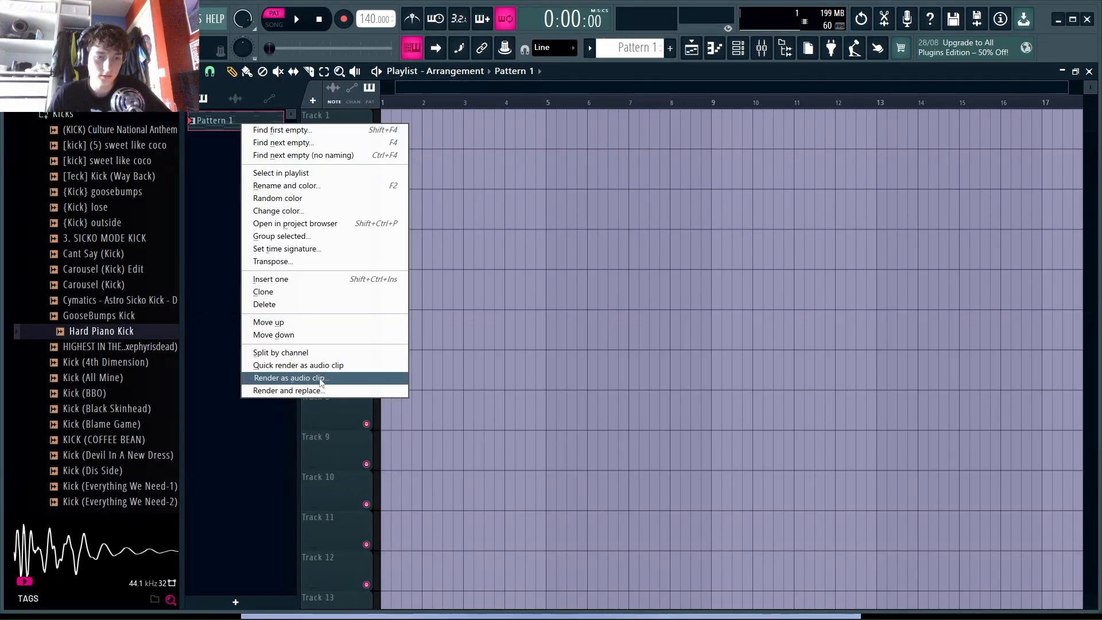
Render Pattern 1 as an audio clip and set its time stretching mode to Stretch
left_click(320, 379)
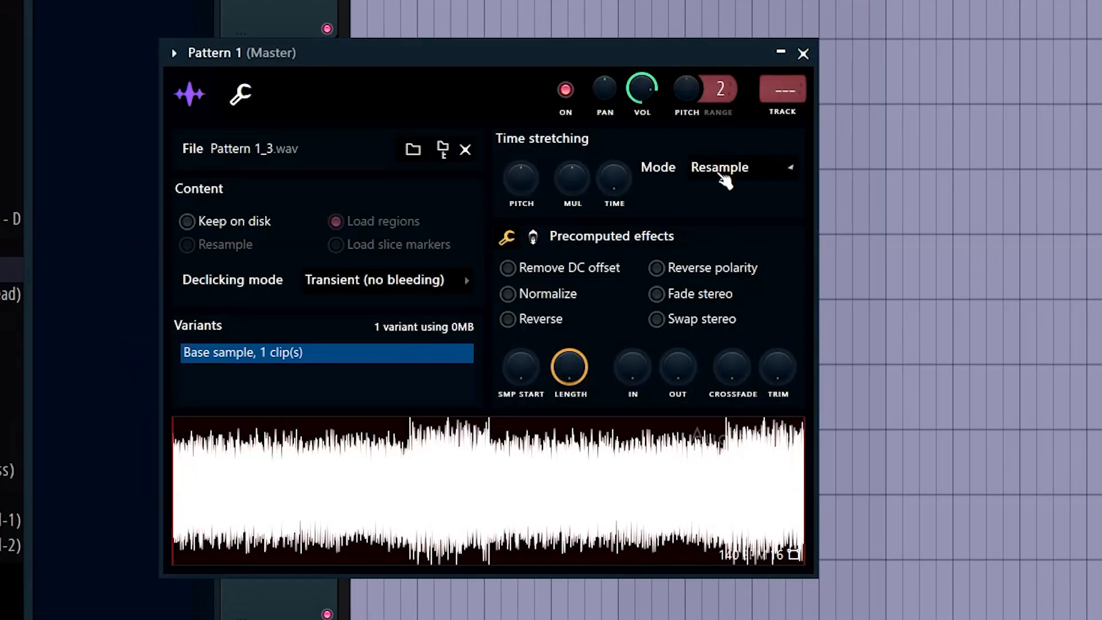
left_click(724, 180)
left_click(728, 233)
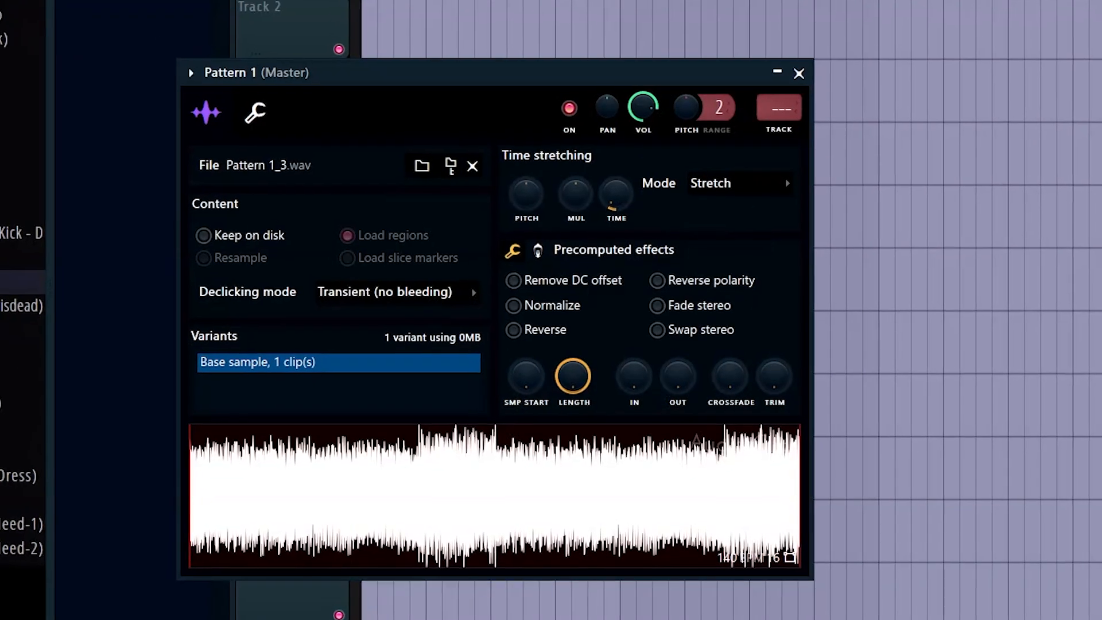
Route the Pattern 1 audio clip to mixer insert 1 and stretch it on Track 1 to end at bar 9
key("ctrl+l")
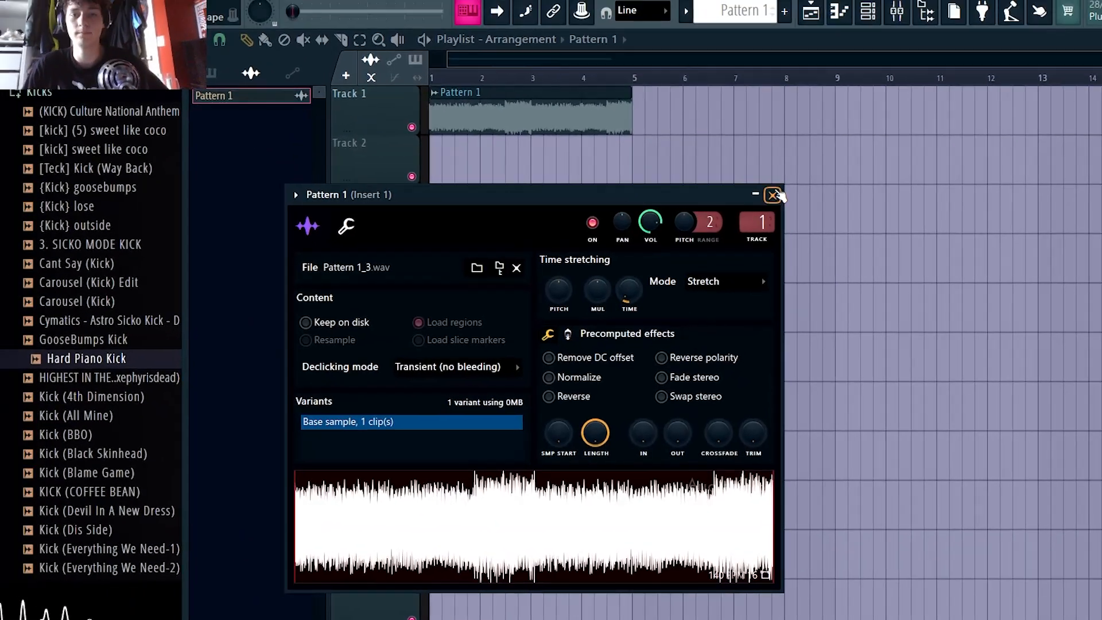
left_click(784, 143)
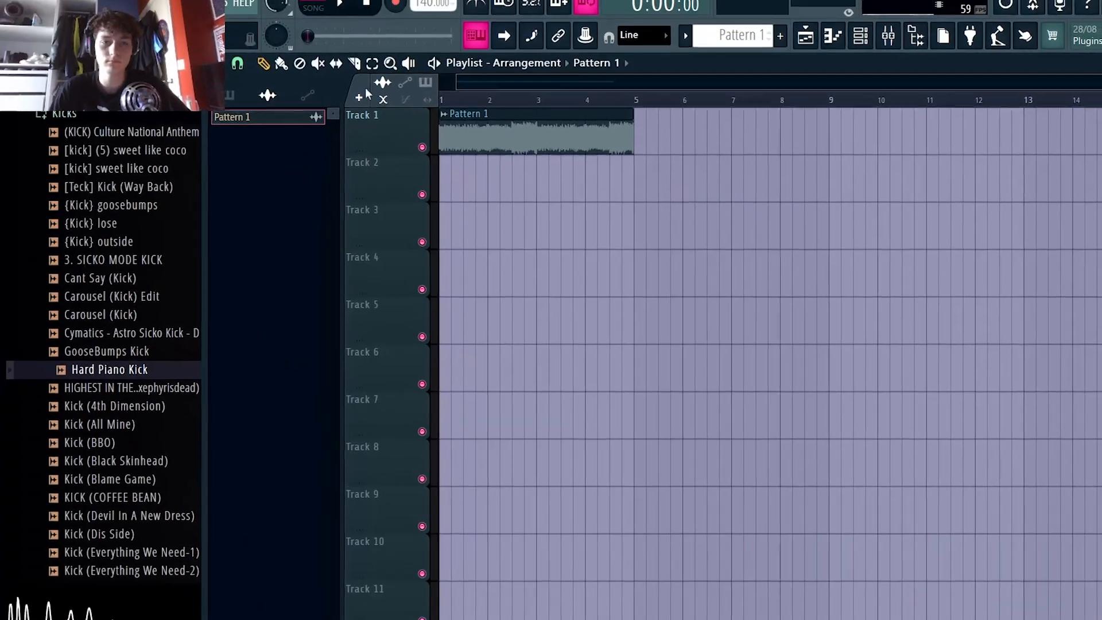
left_click_drag(632, 121, 769, 167)
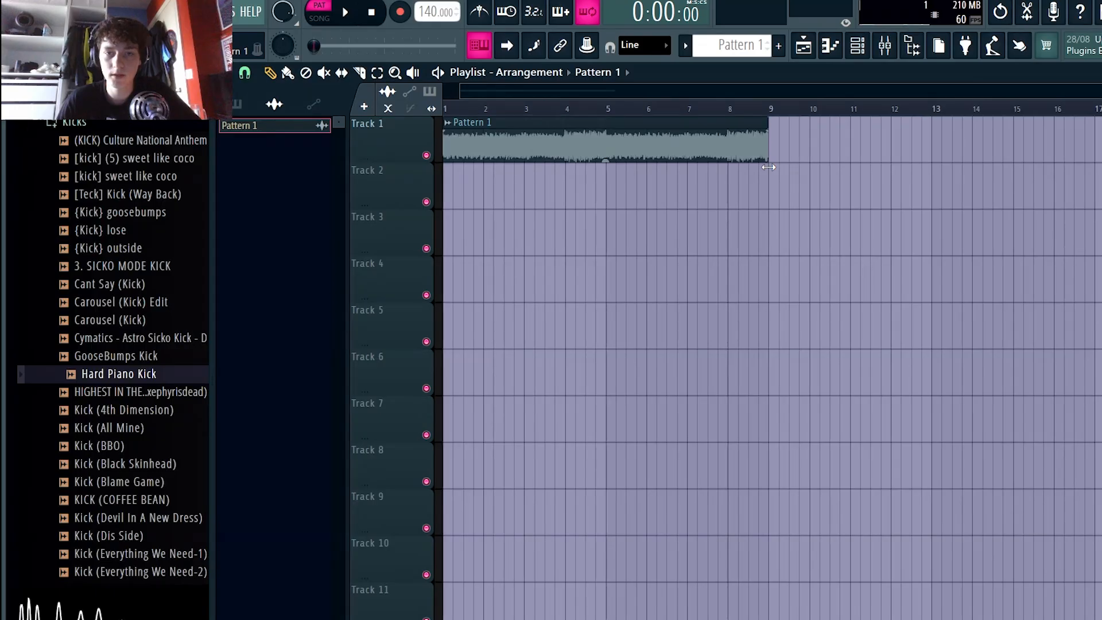
scroll(510, 149, "down", 3)
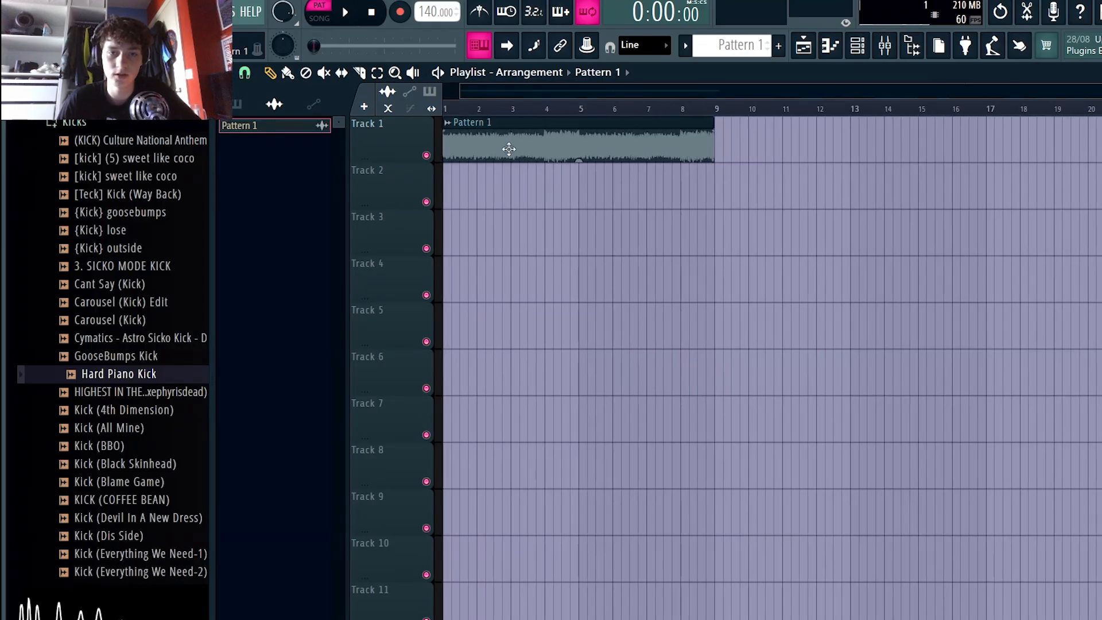
Play the stretched clip, raise its time-stretching pitch, and select the clip on Track 1
key("space")
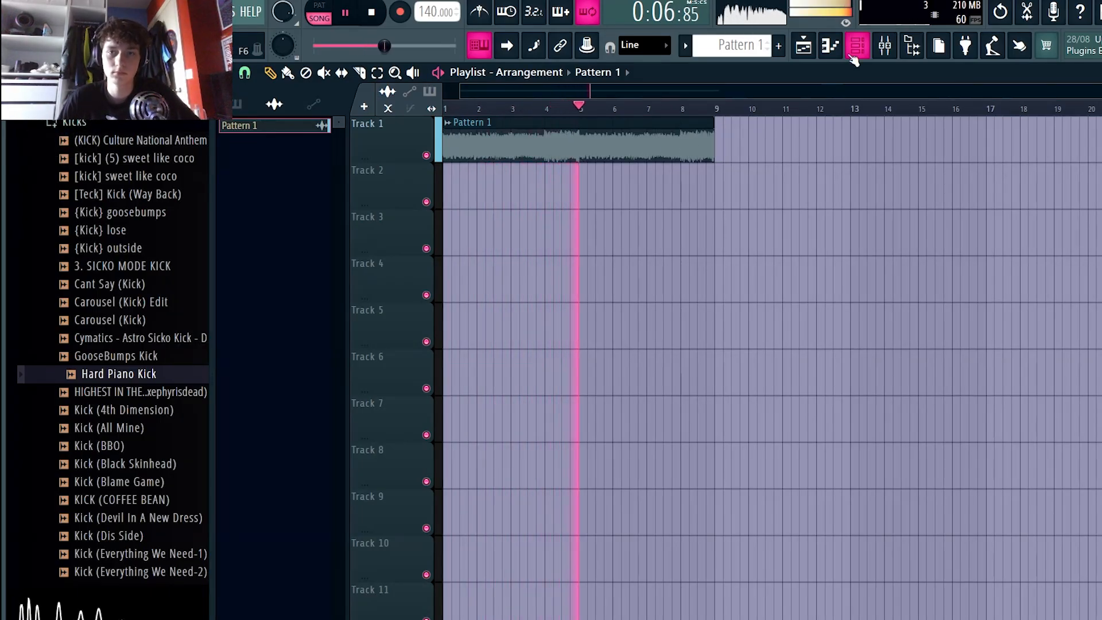
double_click(637, 137)
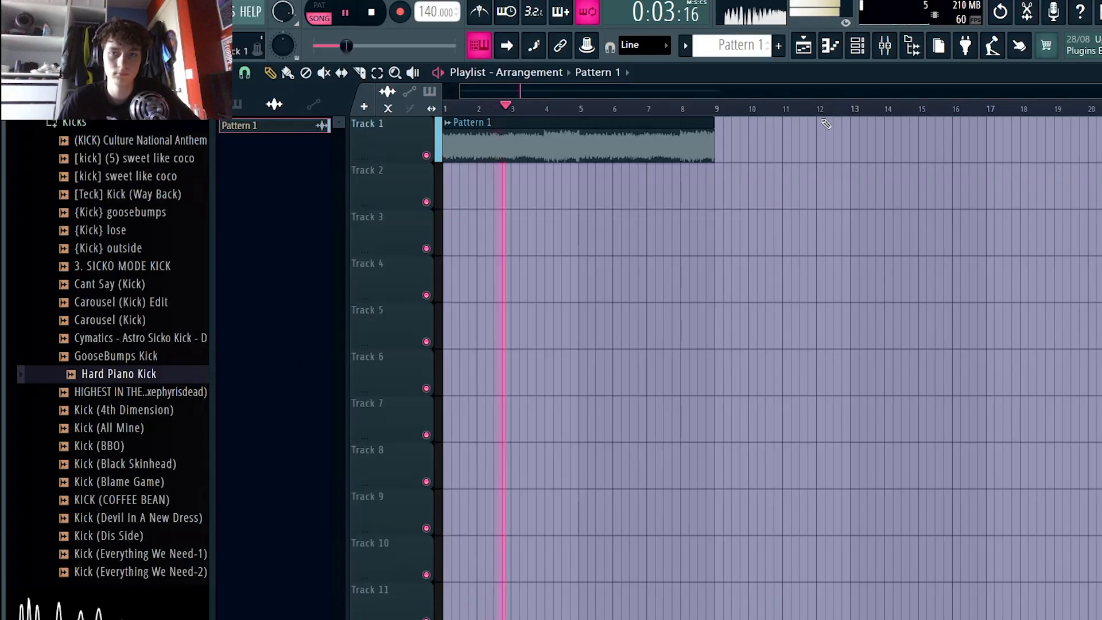
left_click(768, 220)
left_click_drag(779, 140, 638, 189)
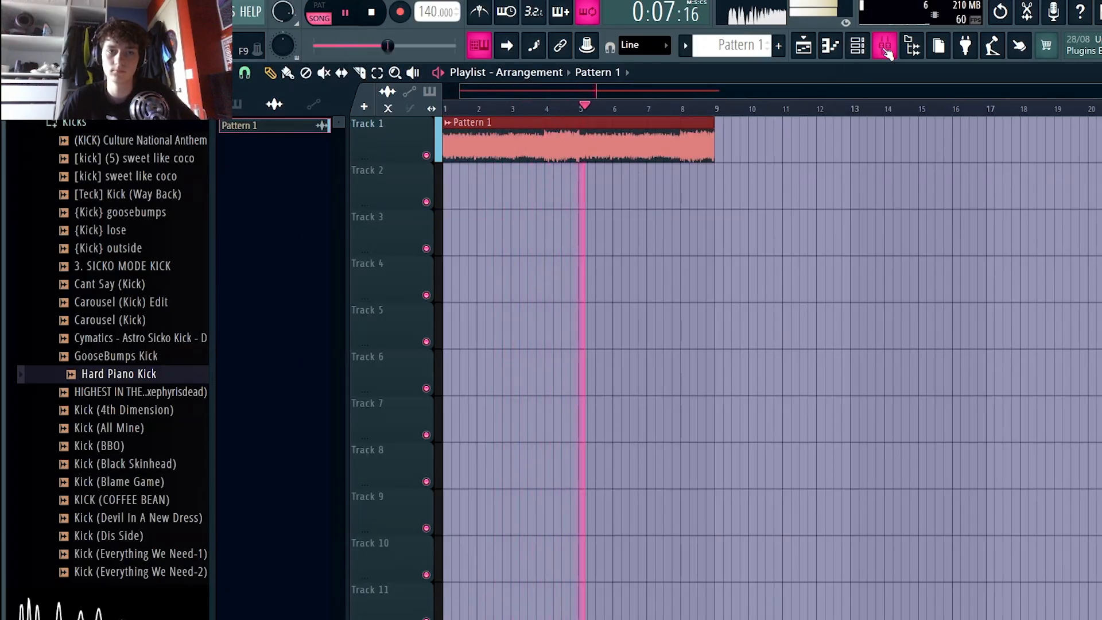
Turn on the metronome and raise the project tempo to 147 BPM while auditioning the clip
key("space")
key("ctrl+m")
key("space")
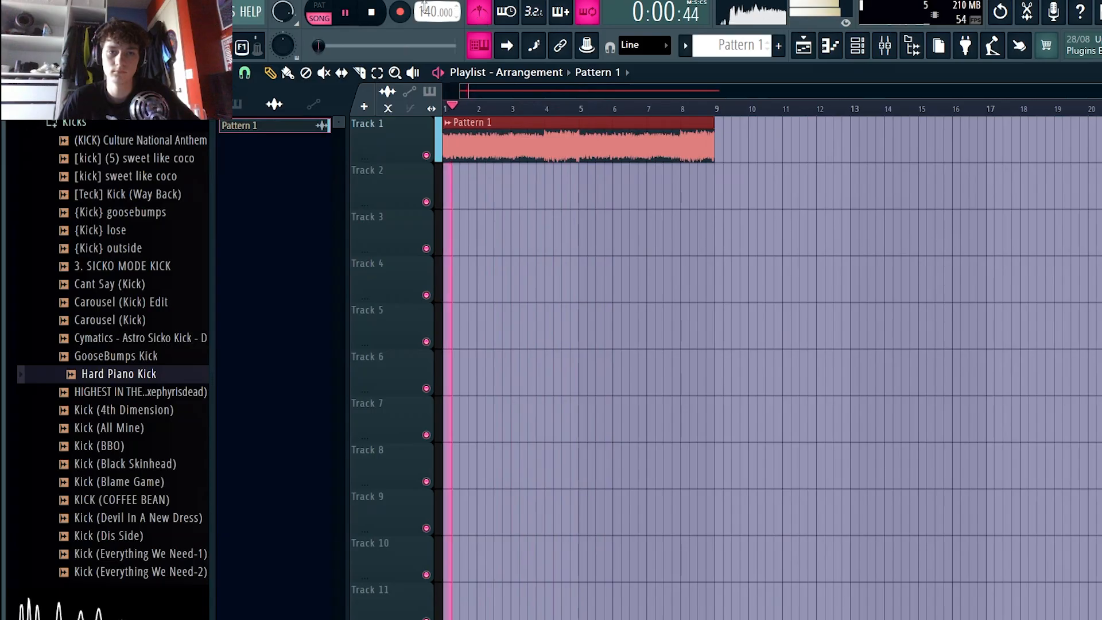
double_click(503, 132)
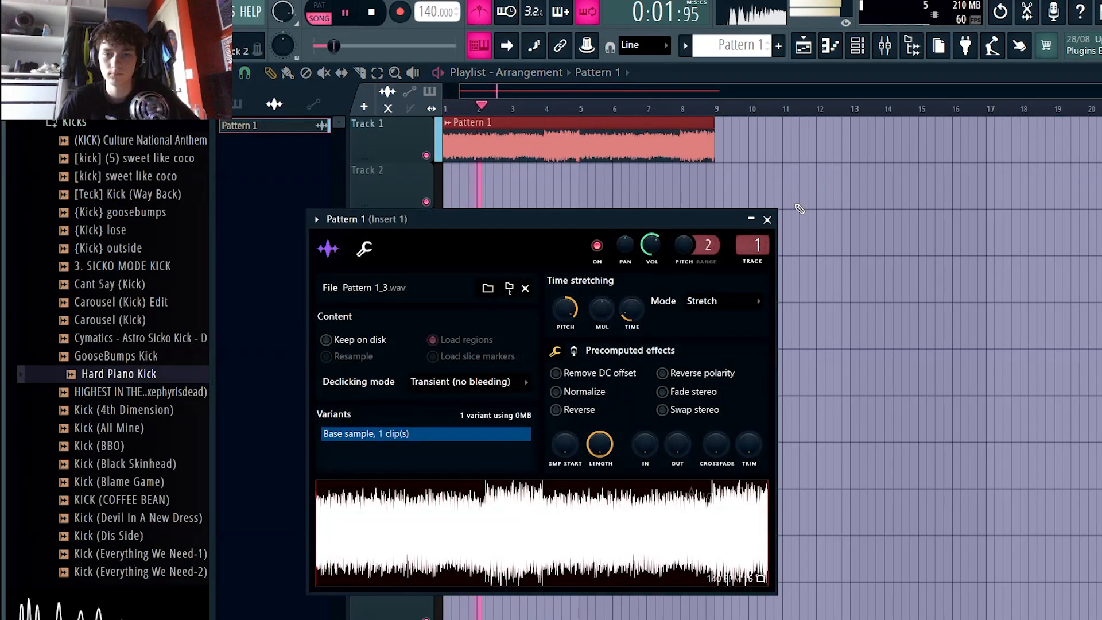
left_click(768, 220)
key("space")
key("space")
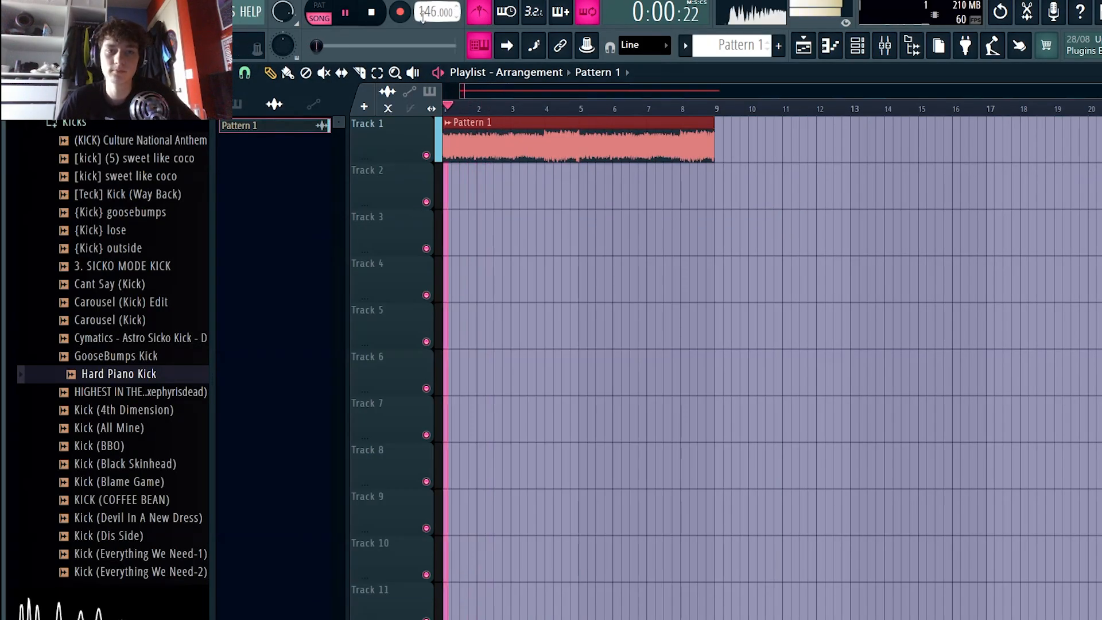
Add Fruity Parametric EQ 2 to mixer insert 1
left_click(884, 45)
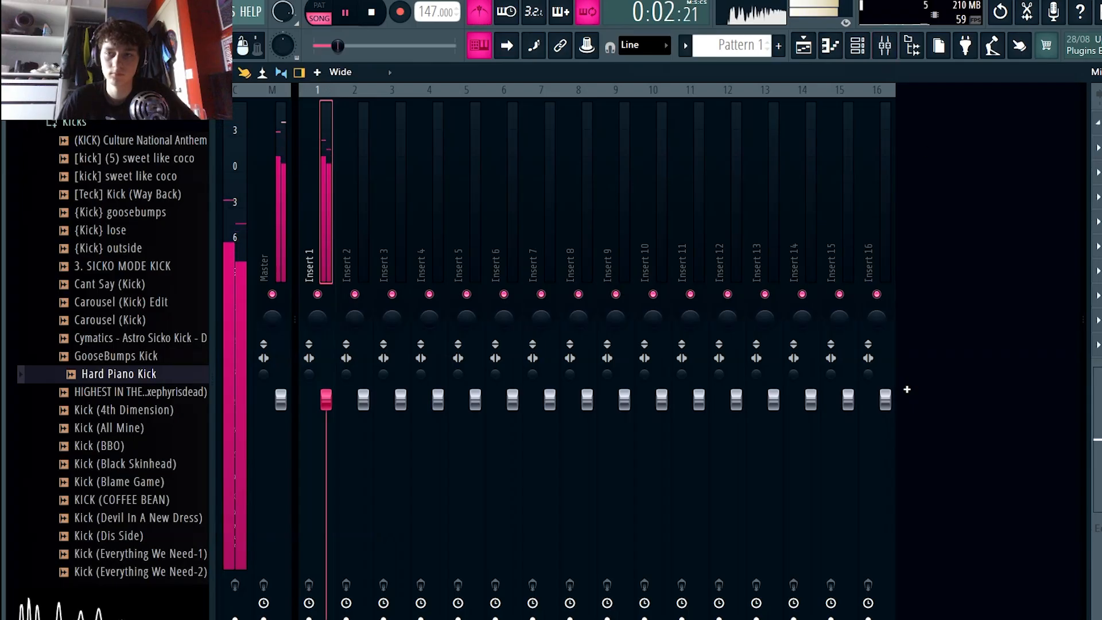
left_click(1097, 148)
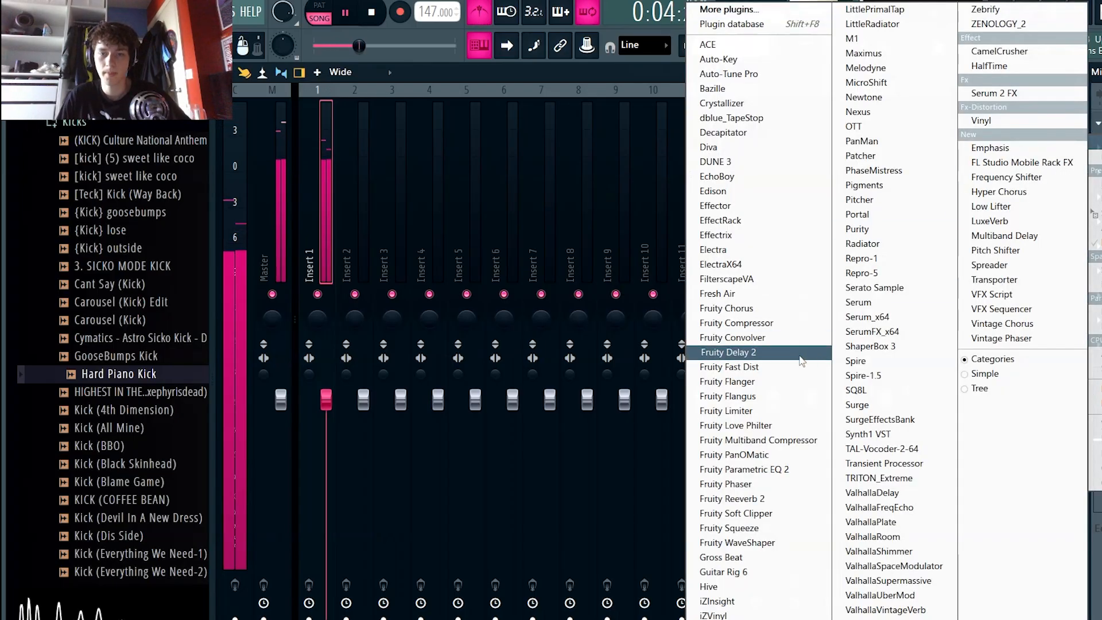
left_click(805, 474)
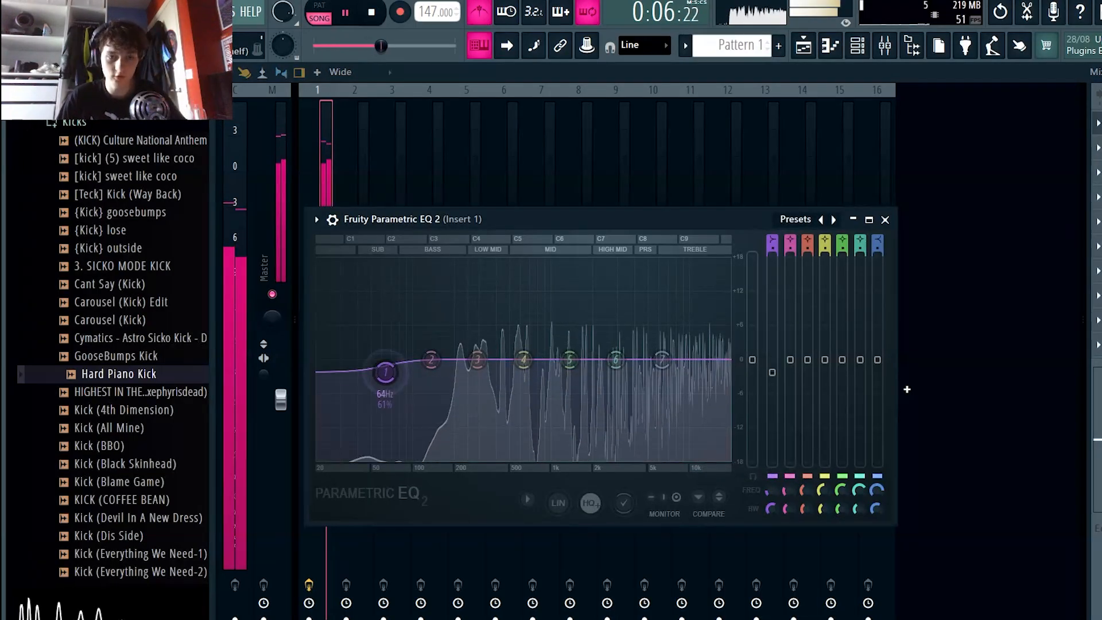
Cut the lows with EQ band 1, slightly boost band 5, and lower bands 6 and 7, with band 7 at about 7635 Hz
left_click_drag(385, 372, 431, 454)
left_click_drag(616, 359, 670, 375)
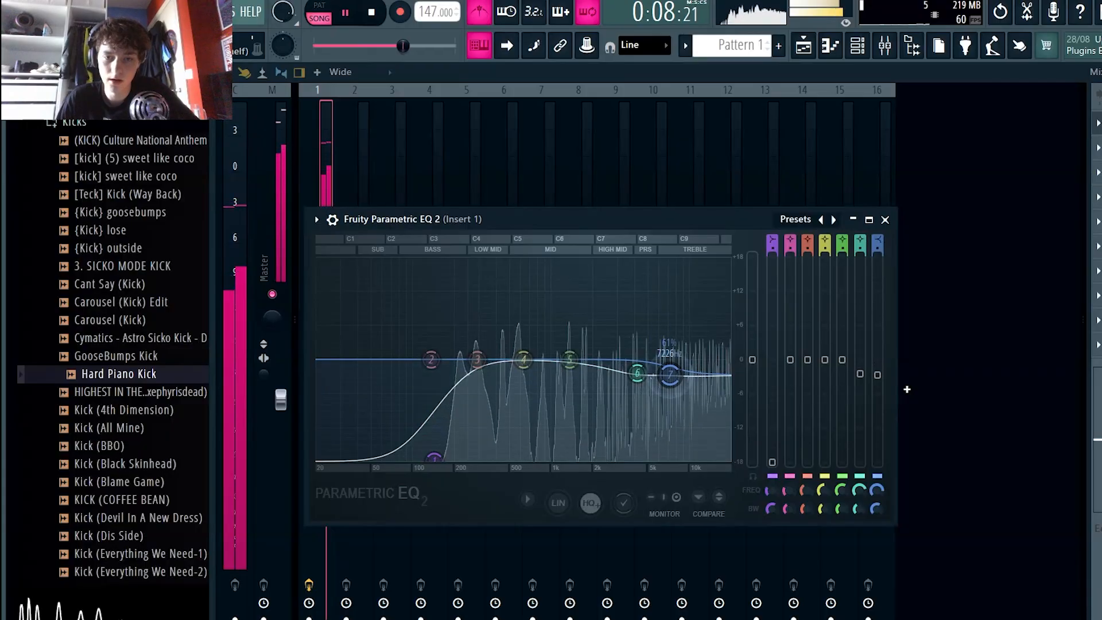
left_click_drag(570, 359, 570, 350)
left_click_drag(637, 376, 675, 380)
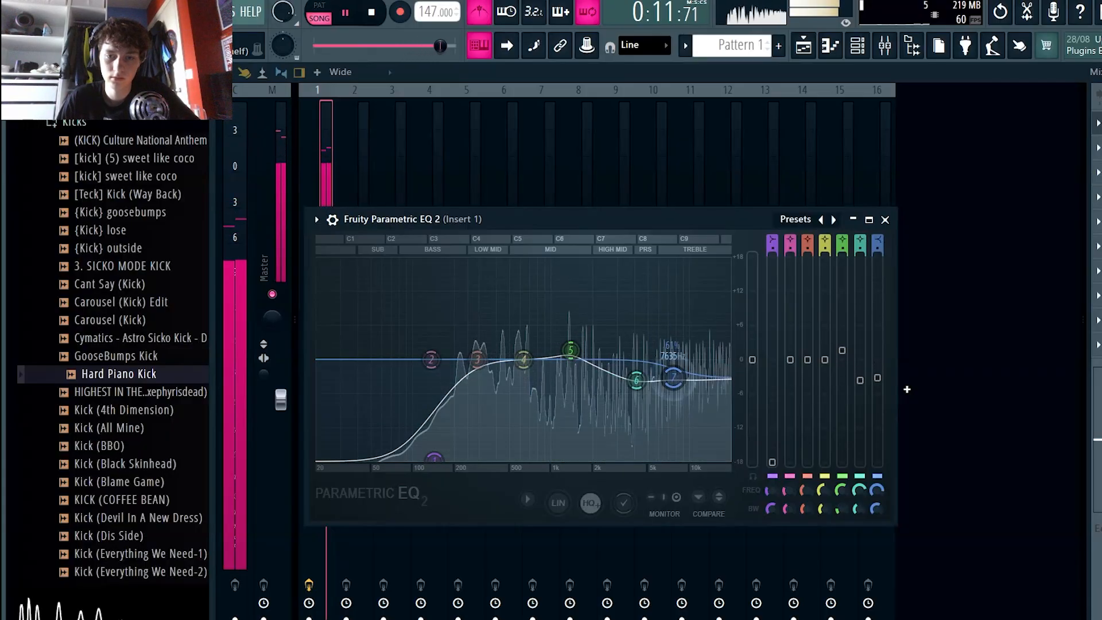
left_click(885, 220)
Add Fruity Reeverb 2 to insert 1, with the wet level at maximum and the dry level near minimum
left_click(1095, 123)
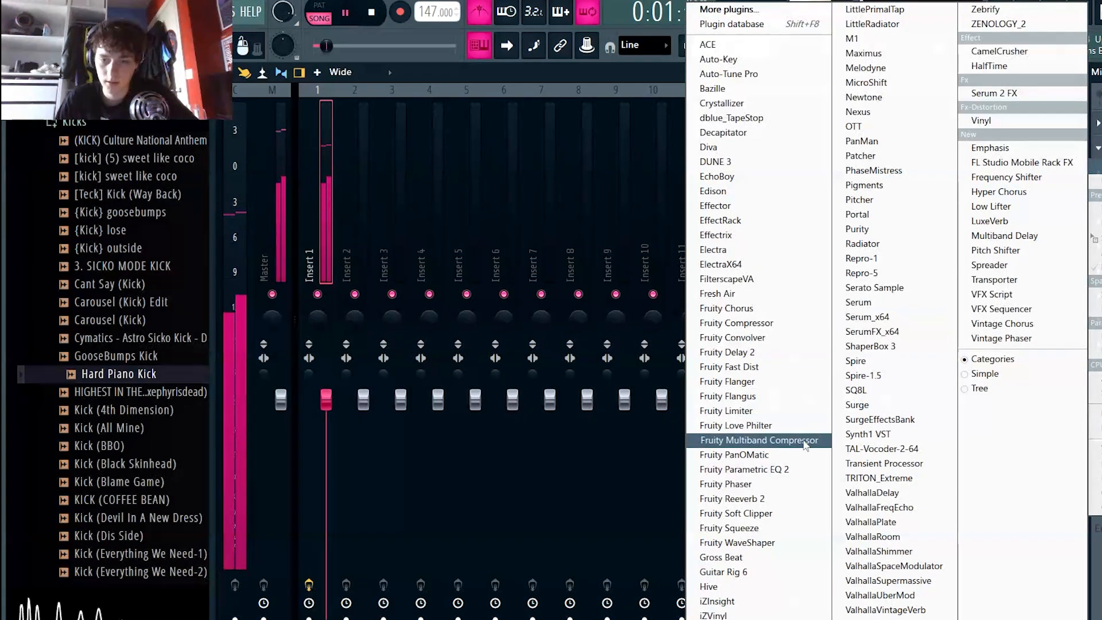
left_click(746, 497)
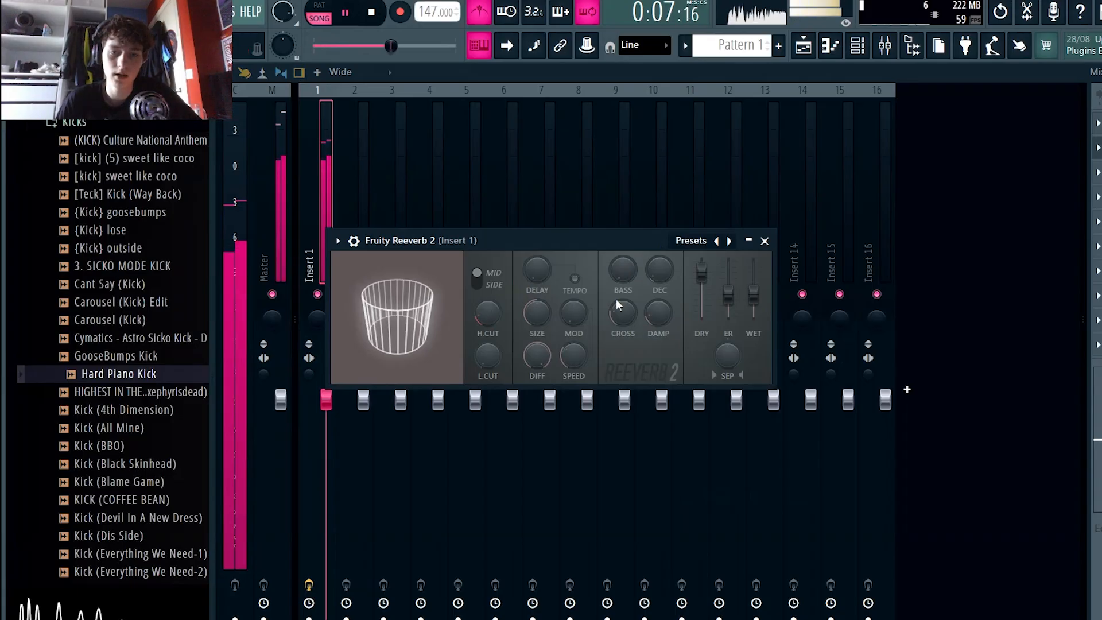
left_click_drag(753, 294, 701, 316)
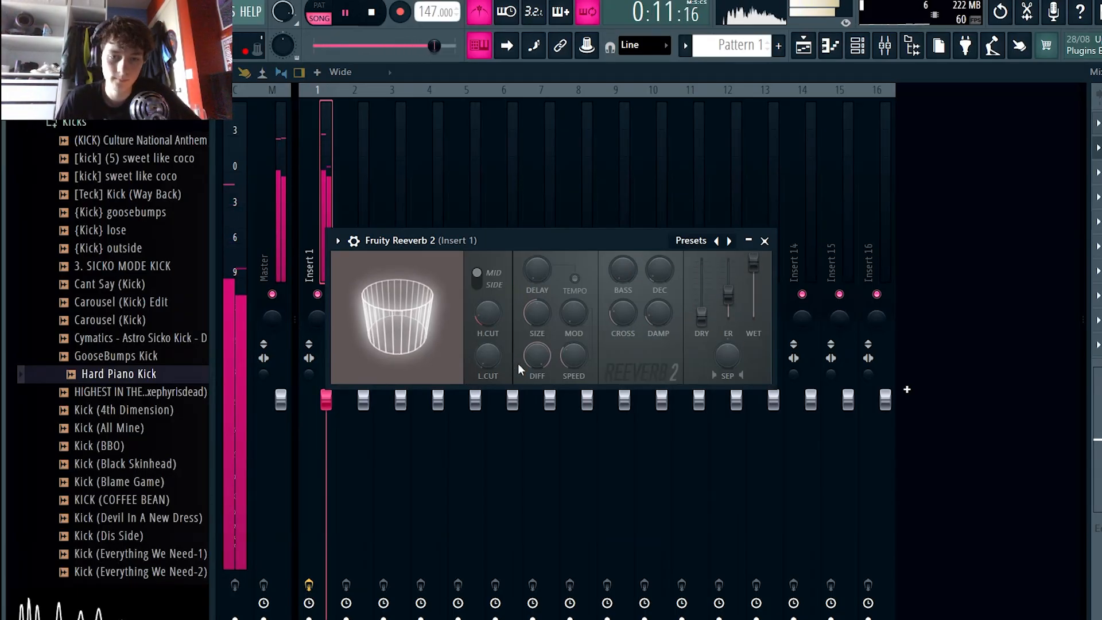
Increase the size and modulation of Fruity Reeverb 2 on insert 1 and close its window
left_click_drag(537, 313, 537, 339)
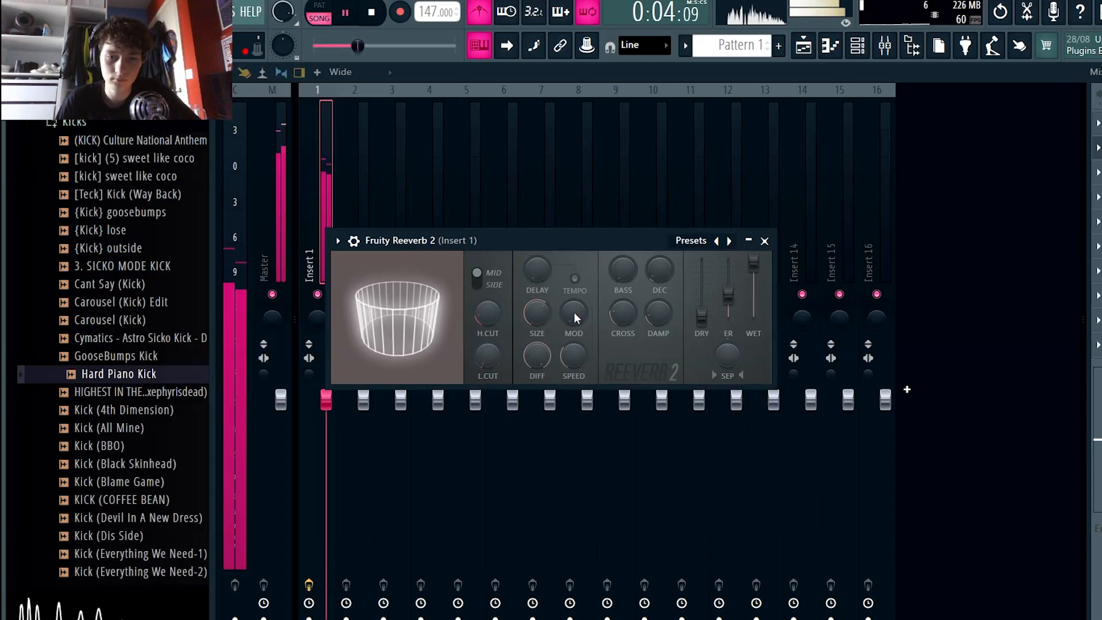
left_click_drag(574, 312, 574, 296)
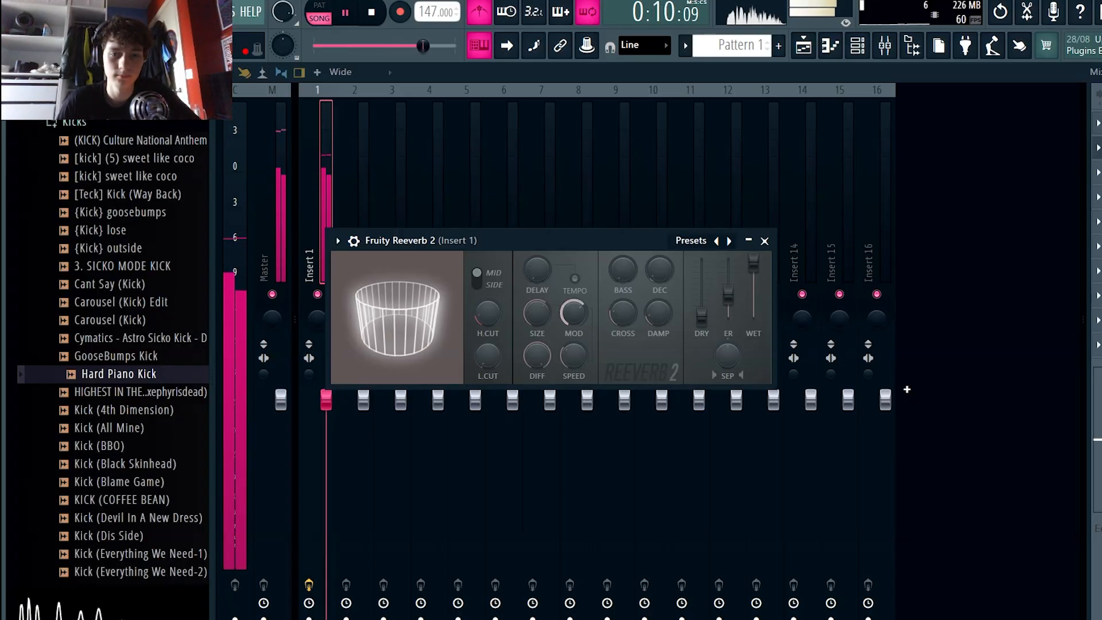
left_click(764, 241)
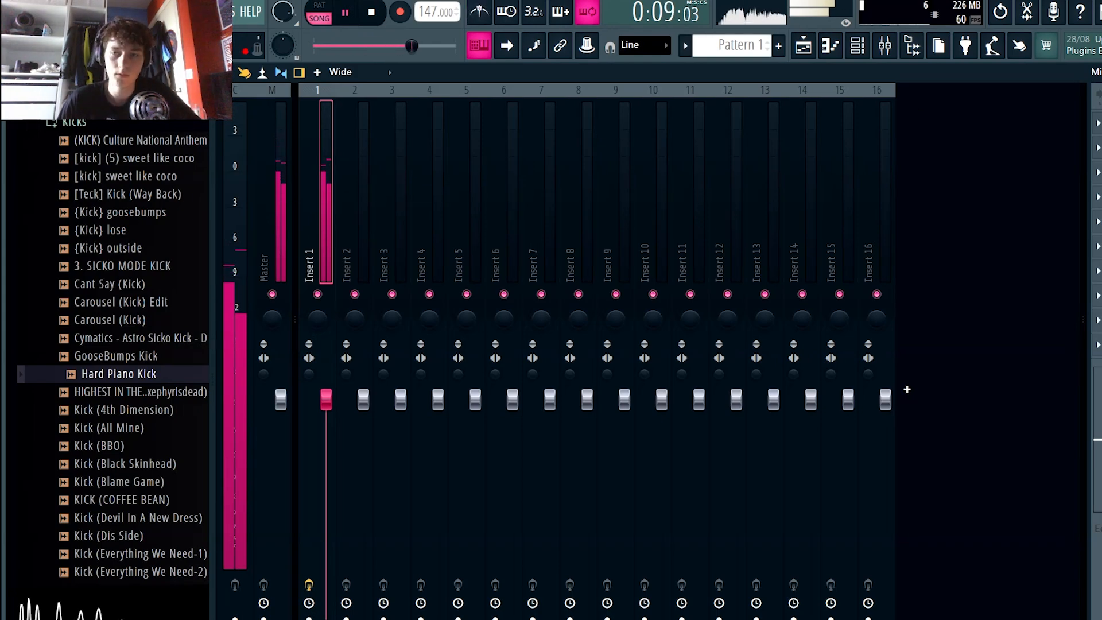
Return from the mixer to the playlist and stop playback
key("F5")
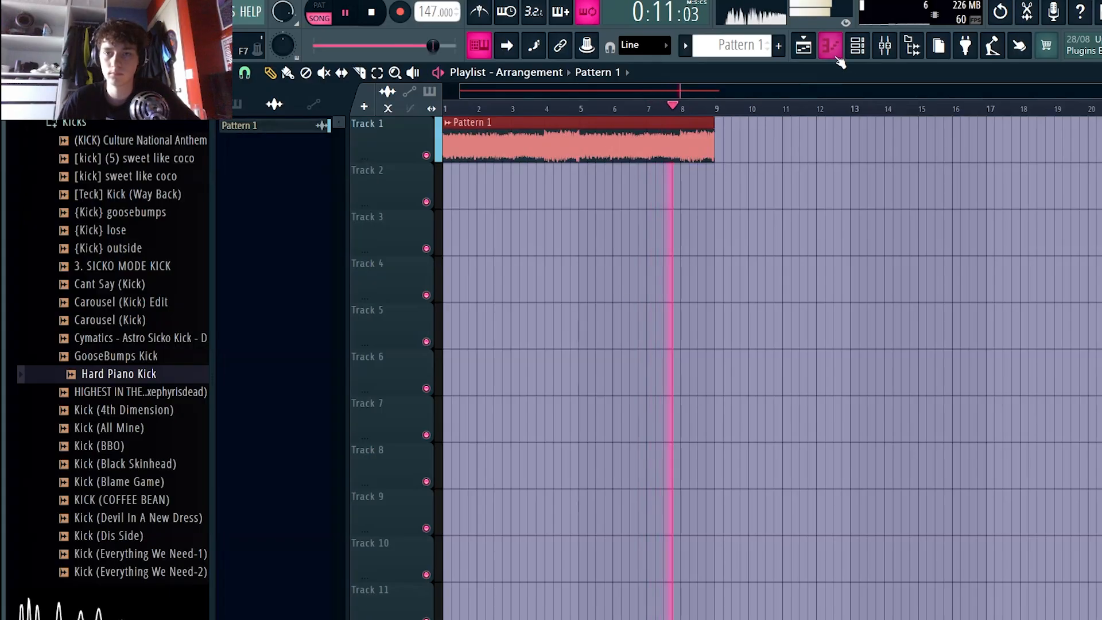
left_click(885, 47)
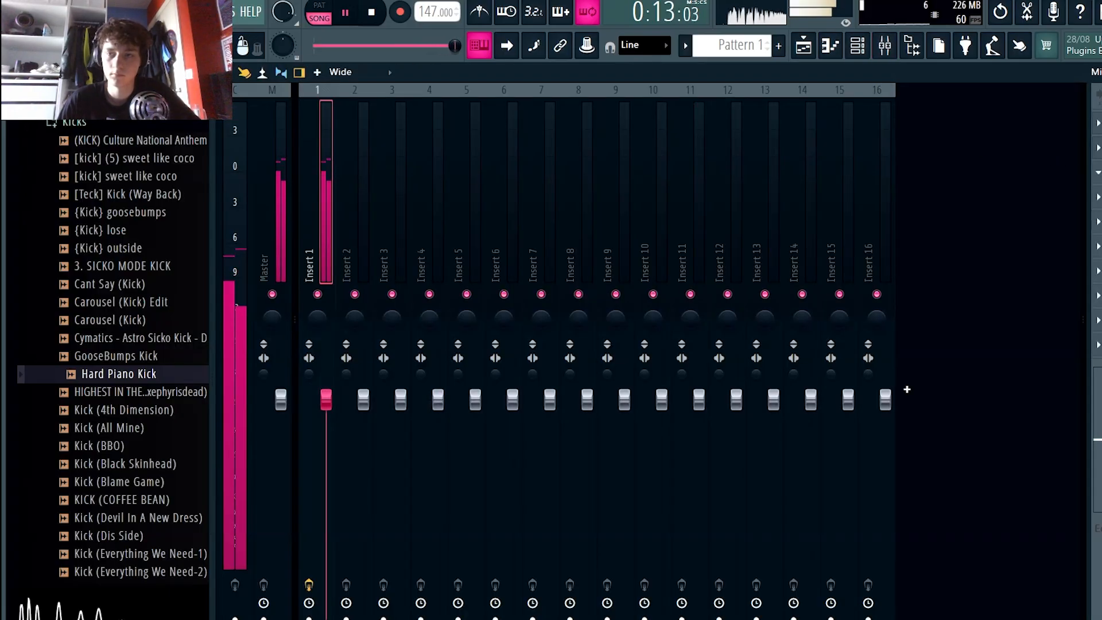
key("F5")
key("space")
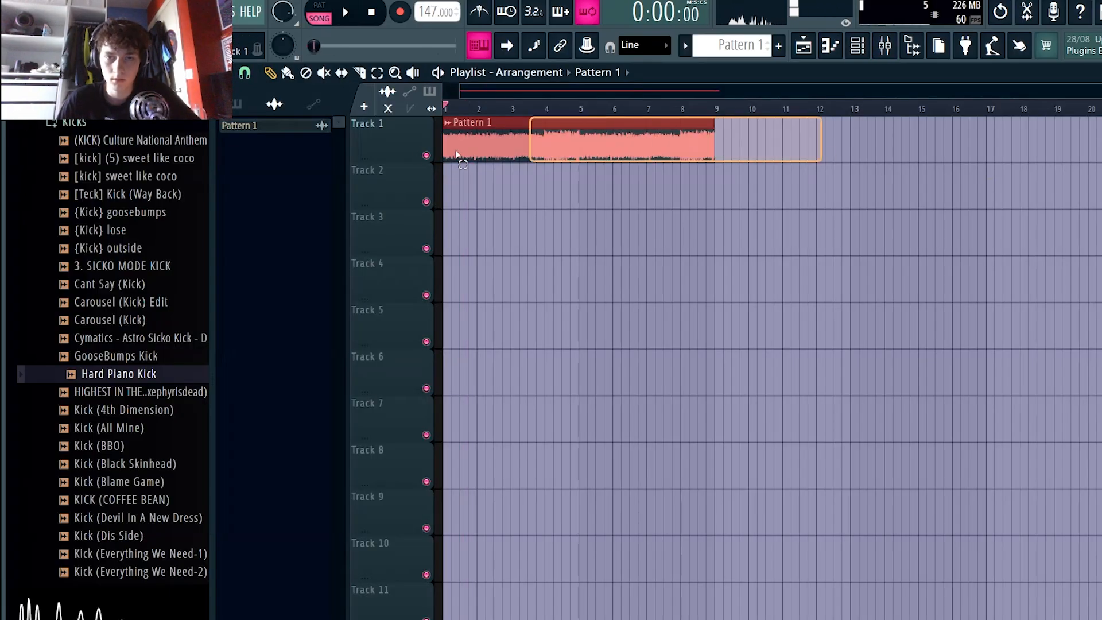
Duplicate the Pattern 1 audio clip onto Track 2 and make the copy unique
left_click_drag(483, 151, 484, 206, "shift")
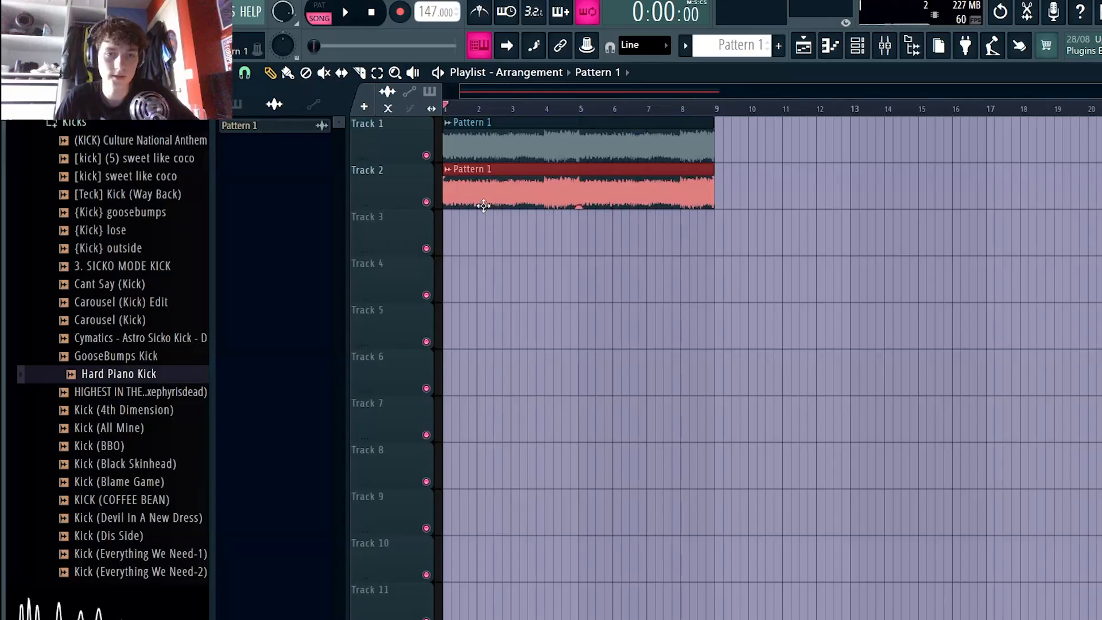
left_click(447, 176)
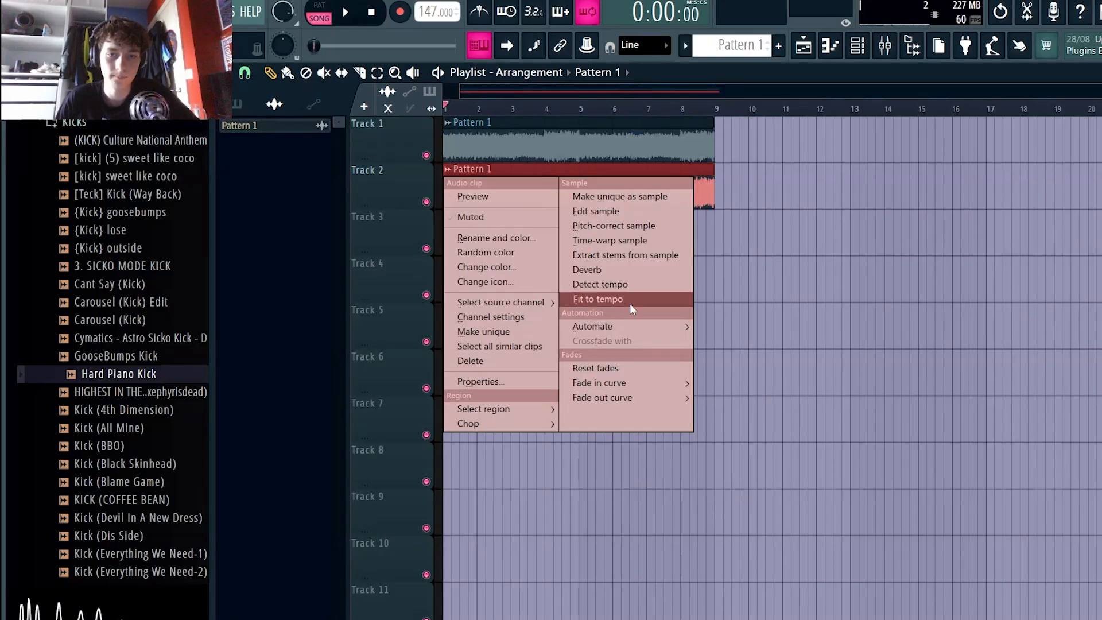
left_click(498, 330)
Set the Track 2 clip's pitch range to 12, shift its pitch and close the channel settings
double_click(523, 198)
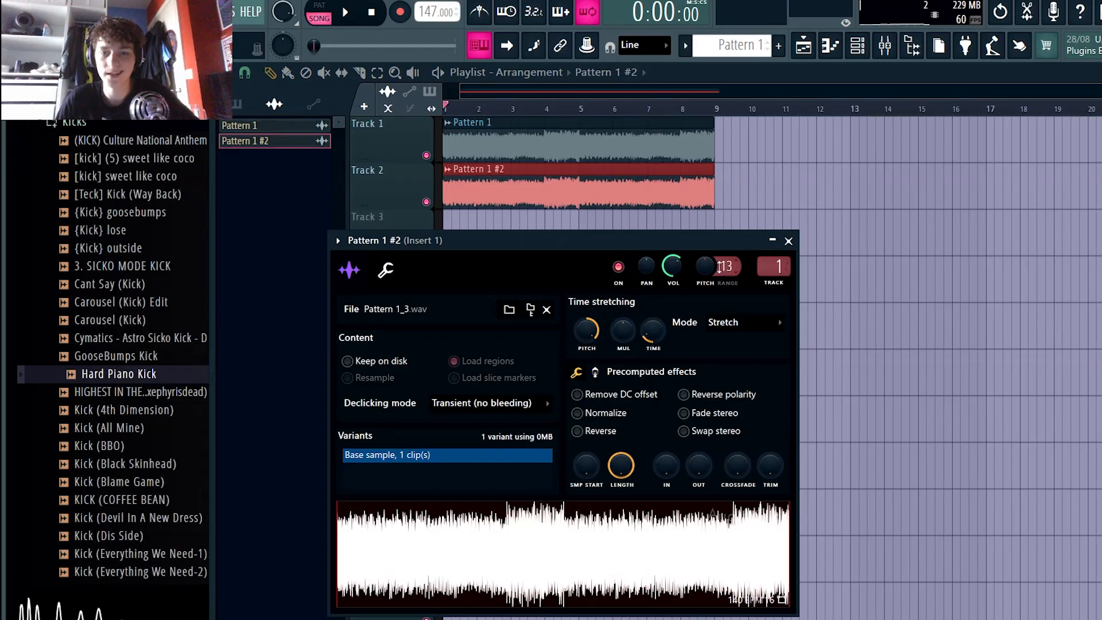
left_click_drag(707, 274, 730, 277)
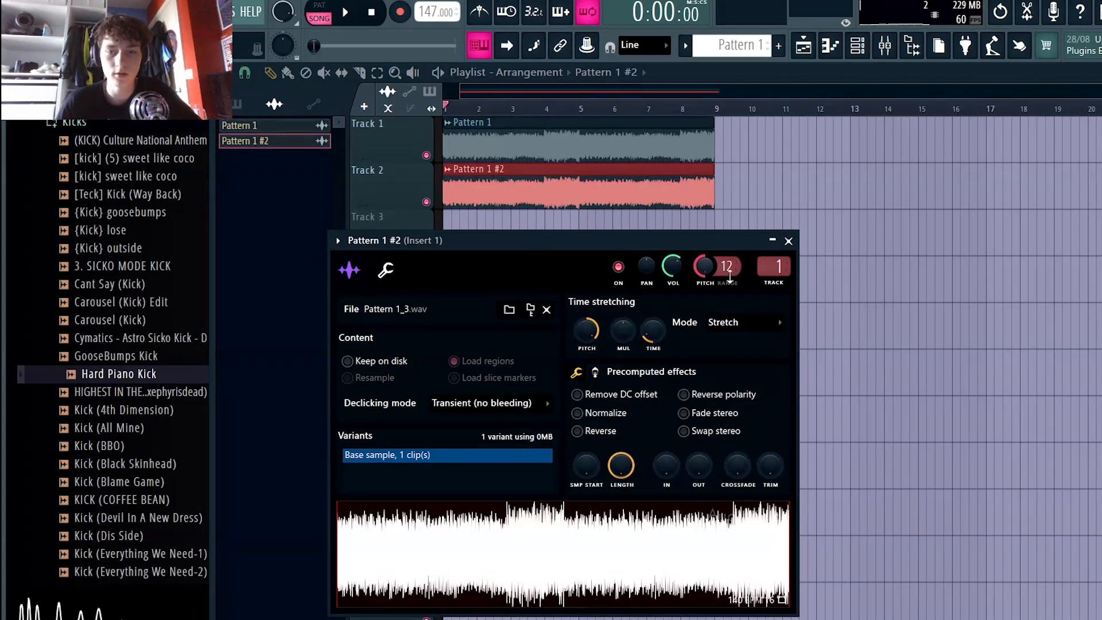
left_click(788, 240)
During playback, shift bands 1 and 4 slightly lower in frequency and reduce bands 5 and 6 in insert 1's Fruity Parametric EQ 2
key("space")
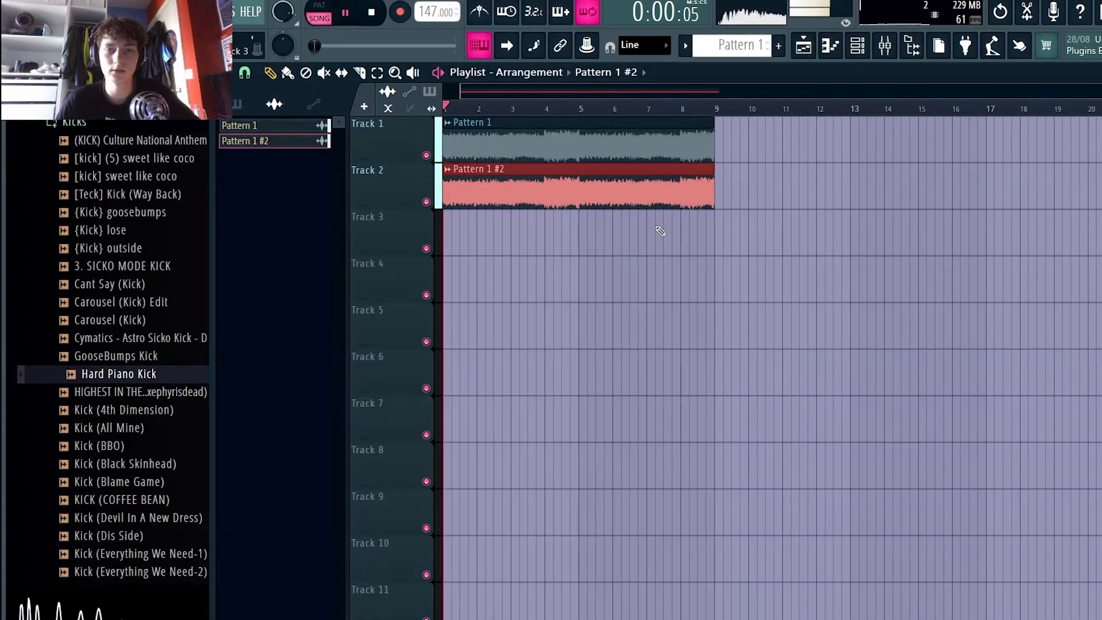
left_click(885, 46)
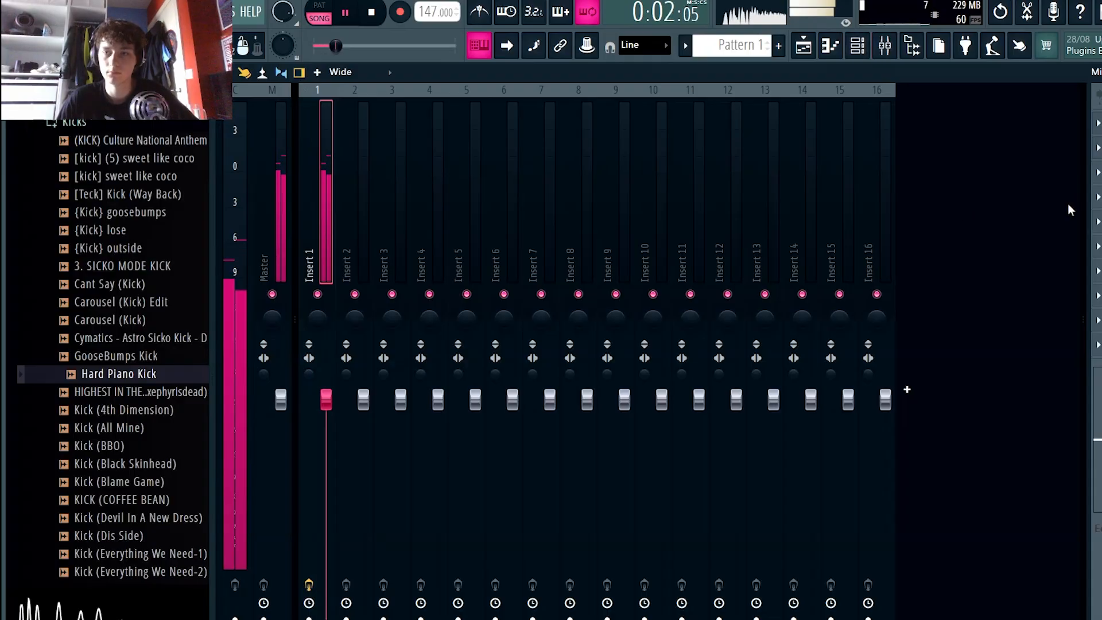
left_click_drag(435, 458, 419, 458)
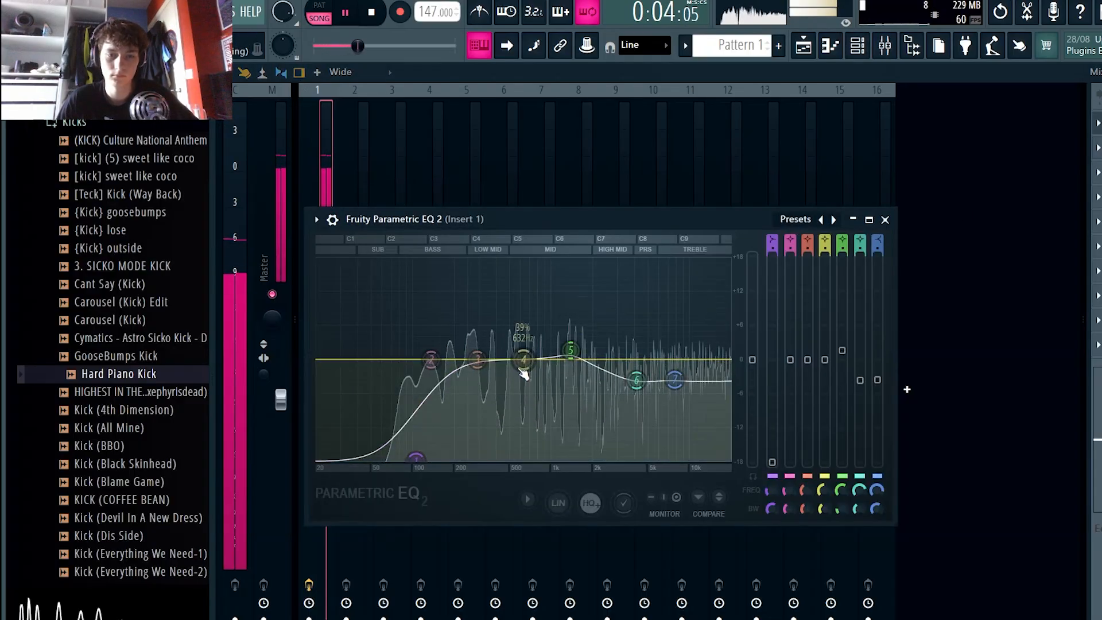
left_click_drag(524, 360, 577, 362)
left_click_drag(636, 380, 638, 385)
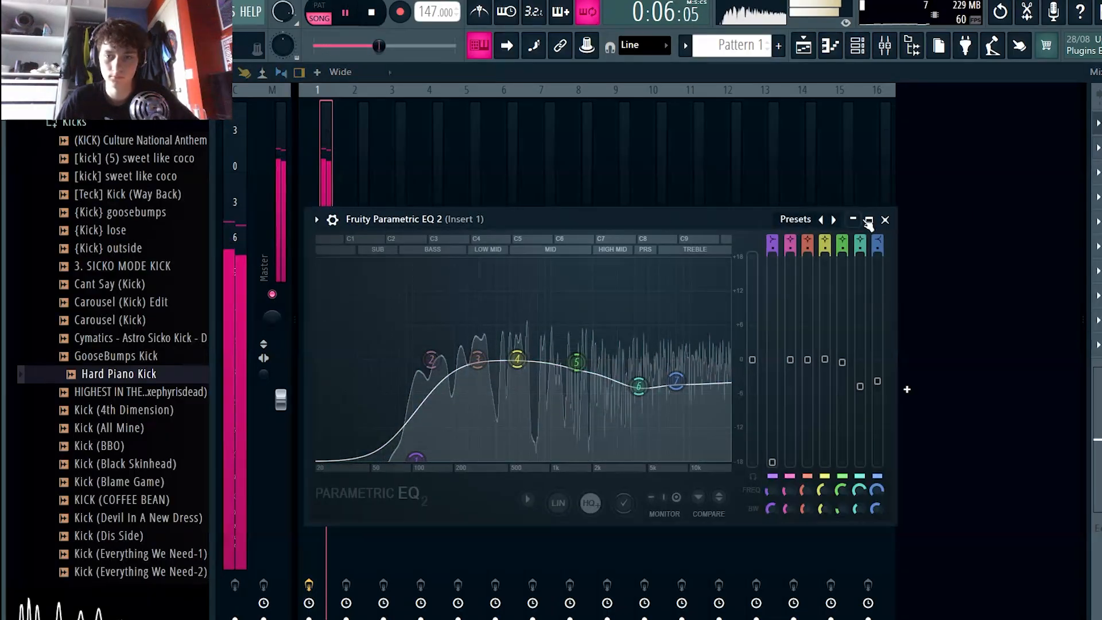
left_click(886, 220)
Add Fruity Flanger to insert 1 and close its window
left_click(1094, 147)
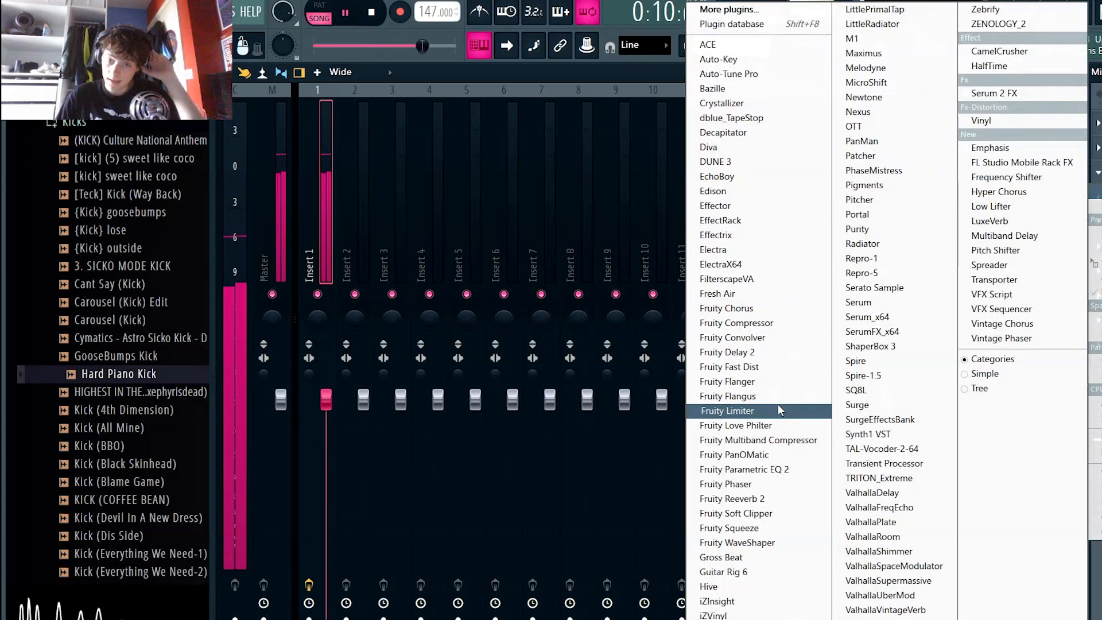
left_click(728, 381)
left_click_drag(453, 263, 467, 241)
left_click_drag(618, 240, 643, 205)
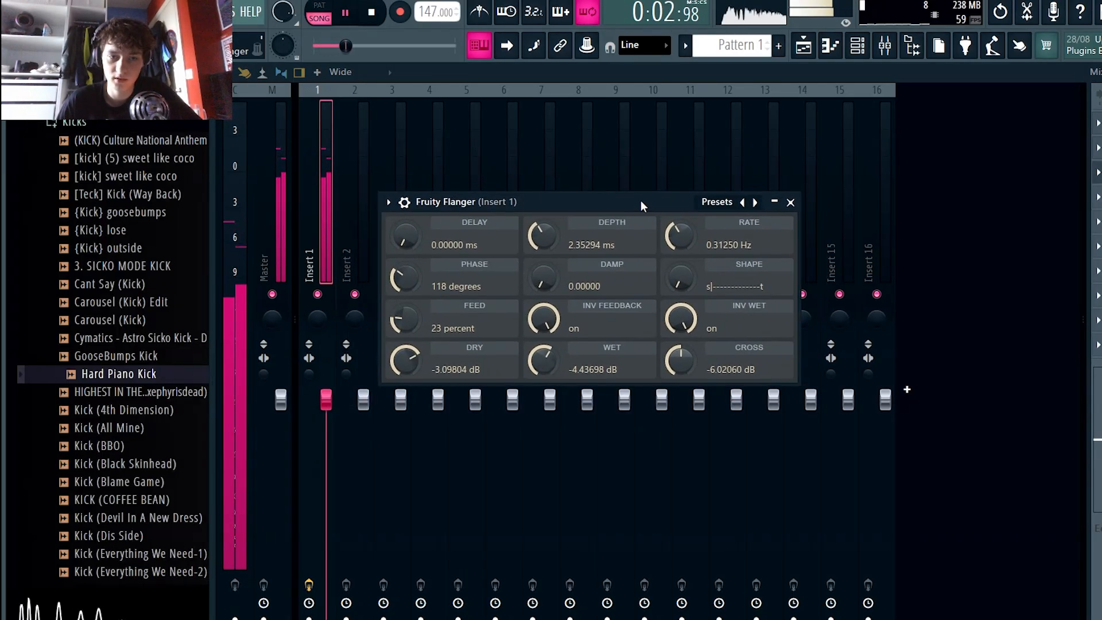
left_click(790, 203)
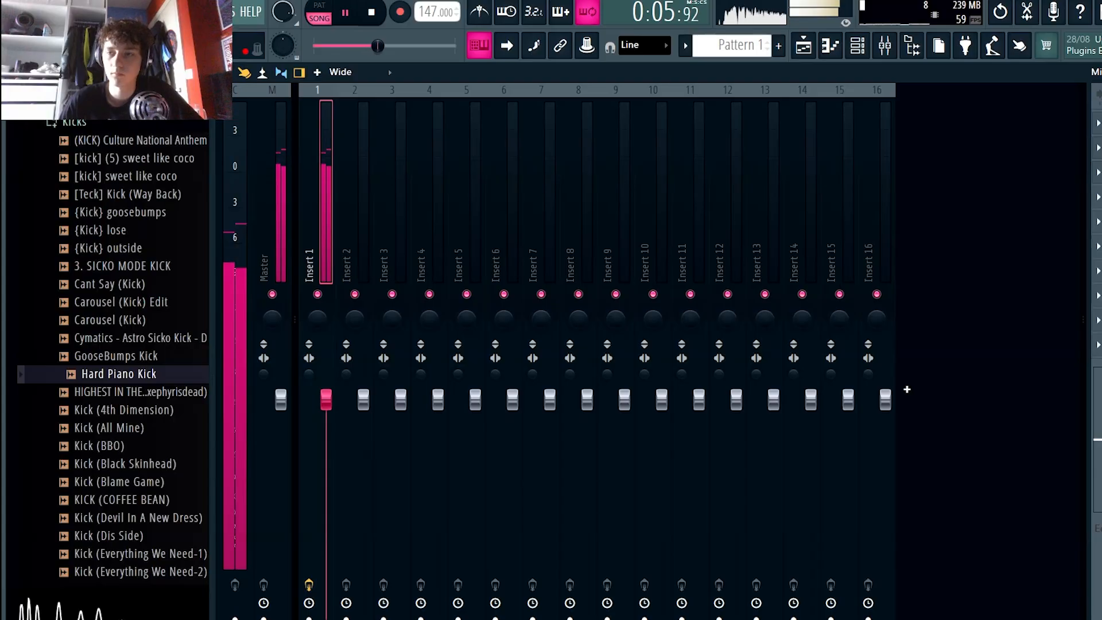
Add Fruity Chorus to insert 1 with the Light HF preset and close its window
left_click(1094, 123)
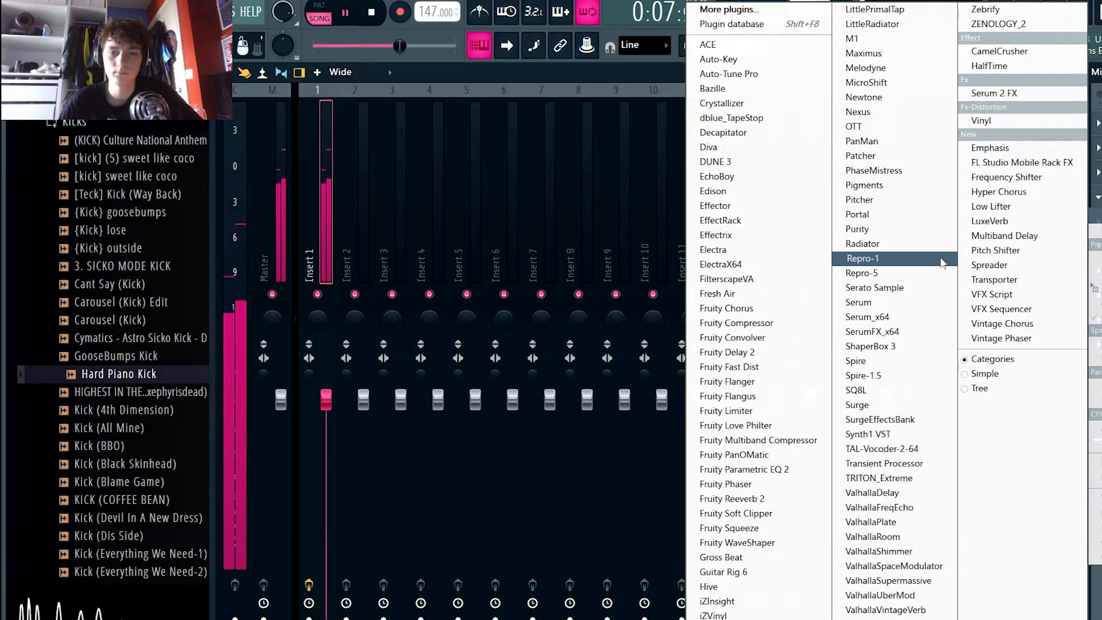
left_click(734, 309)
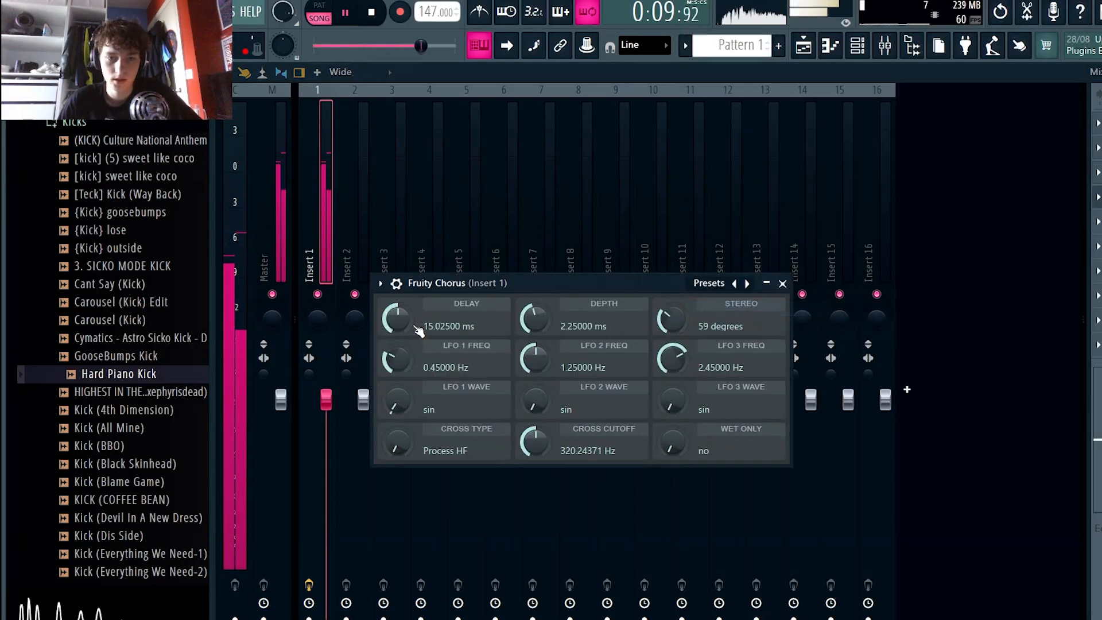
left_click(699, 208)
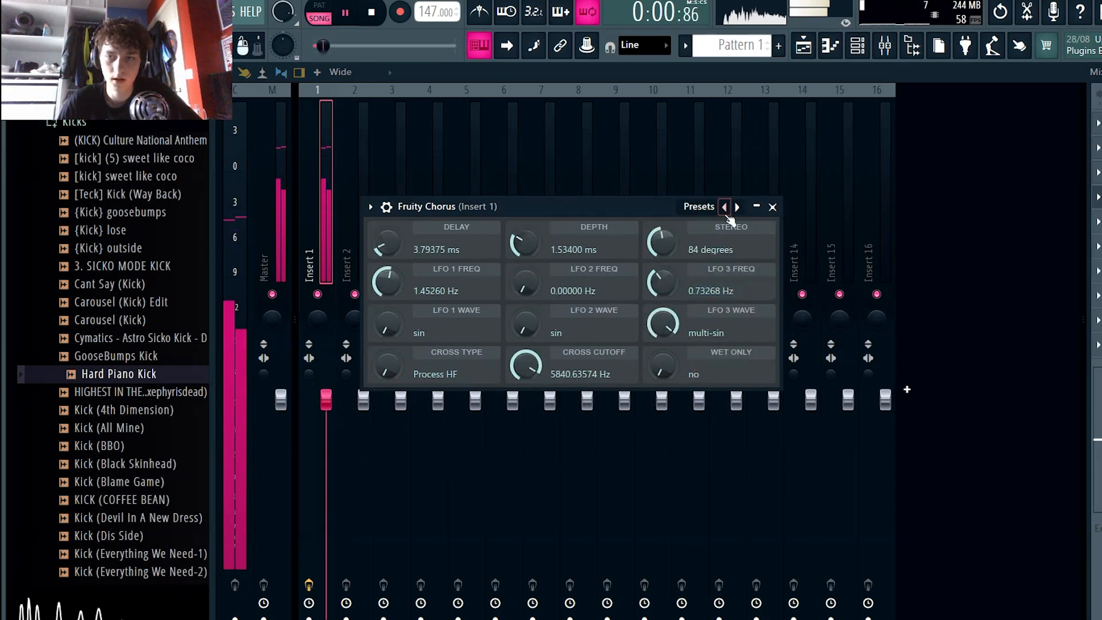
left_click(709, 208)
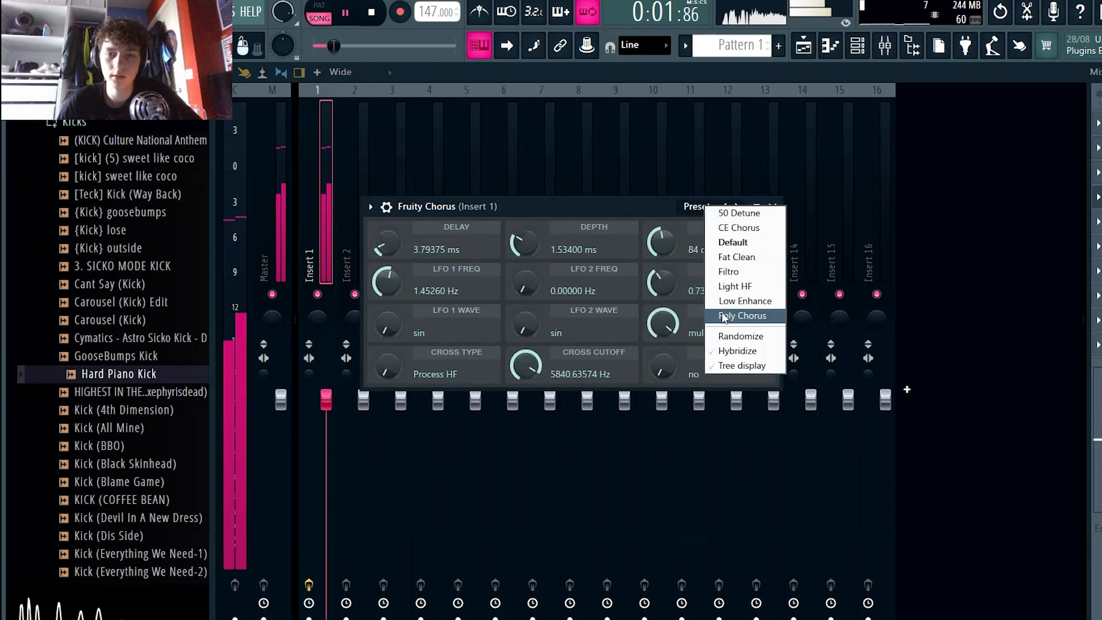
left_click(748, 287)
left_click_drag(651, 212, 687, 180)
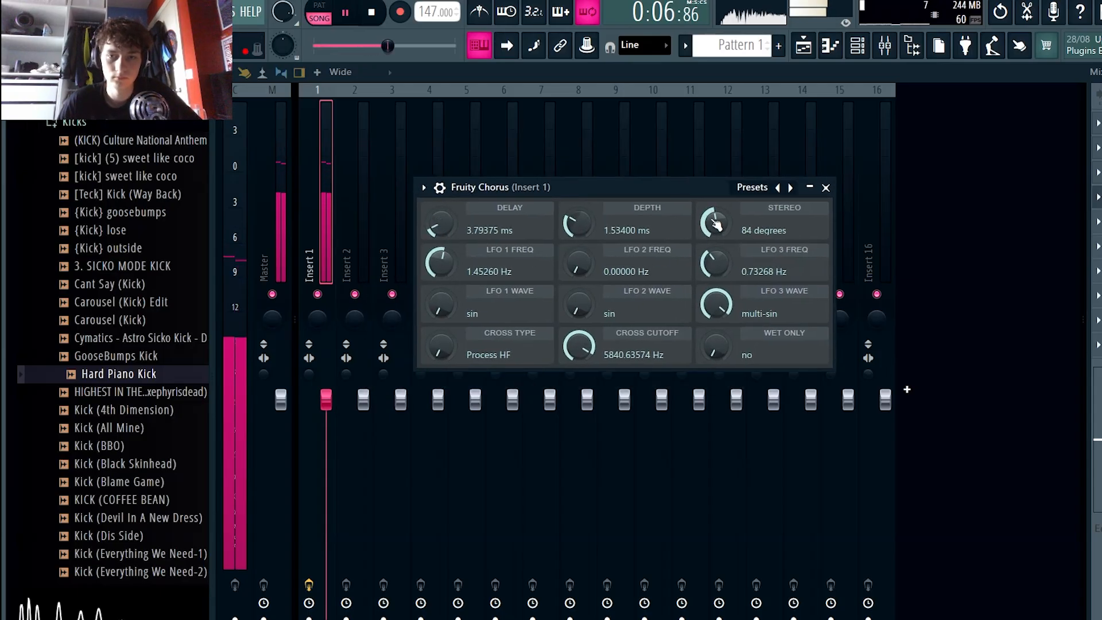
left_click(828, 189)
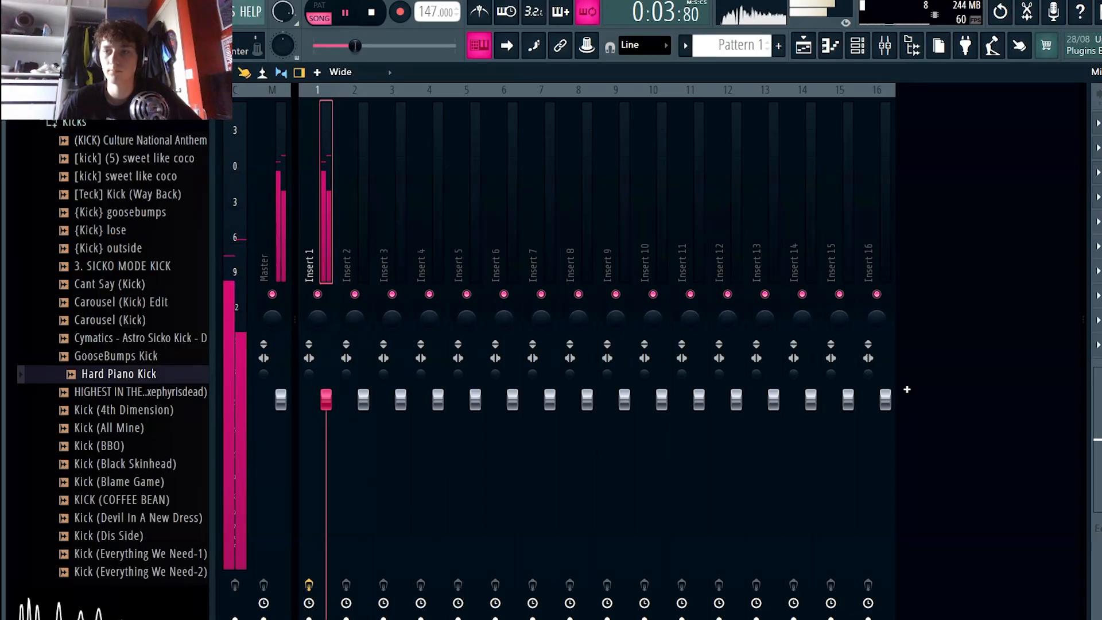
Add a second Fruity Parametric EQ 2 to insert 1 and enable its heatmap
key("F5")
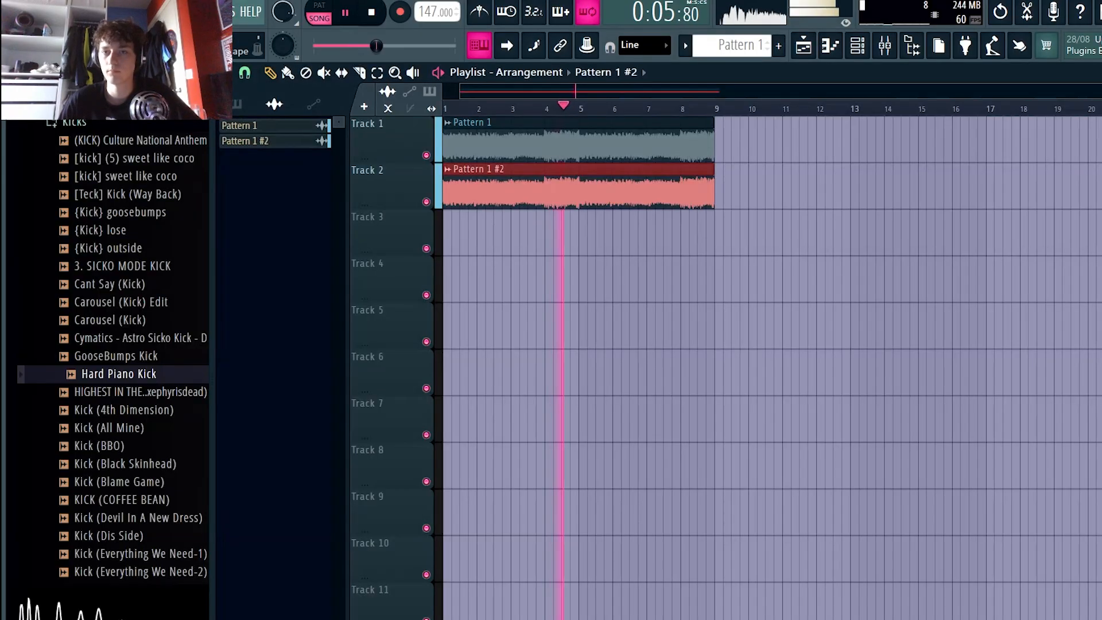
left_click(882, 55)
left_click(1096, 123)
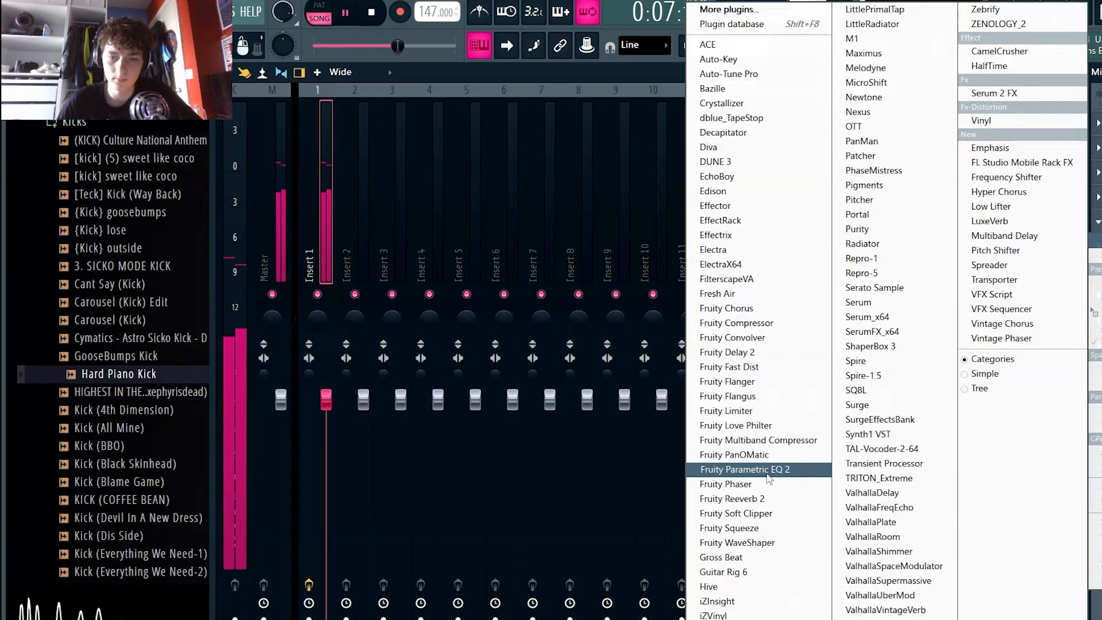
left_click(756, 469)
right_click(453, 393)
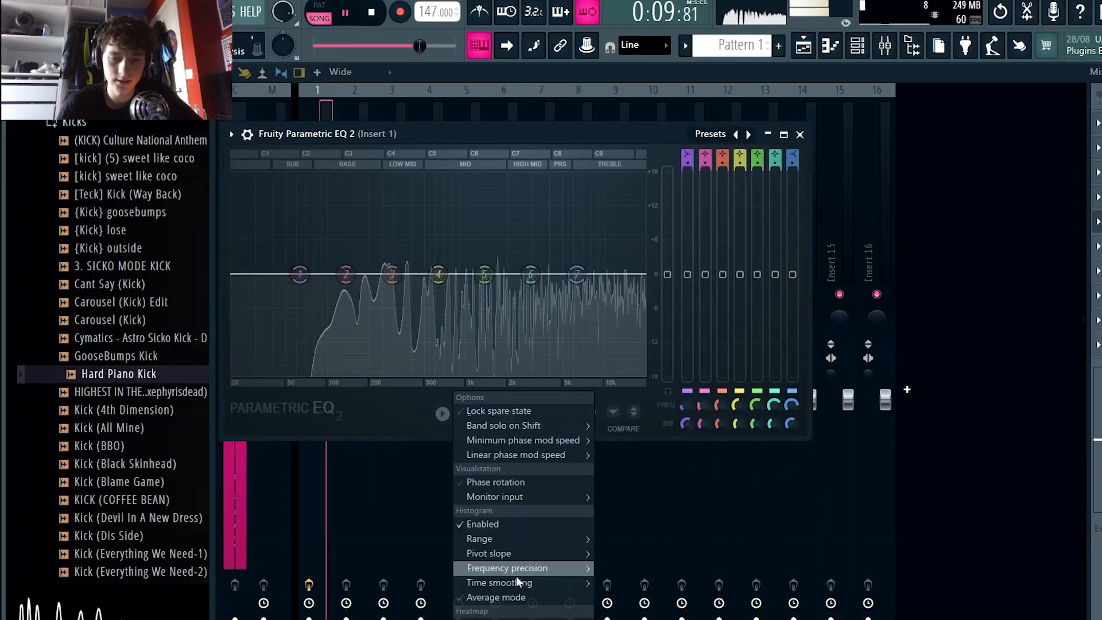
left_click(483, 619)
Cut the lows with band 1, slightly raise band 3, and lower bands 4, 6 and 7, with band 7 at about 11975 Hz
left_click_drag(303, 274, 349, 376)
left_click_drag(439, 274, 429, 292)
left_click_drag(530, 274, 562, 295)
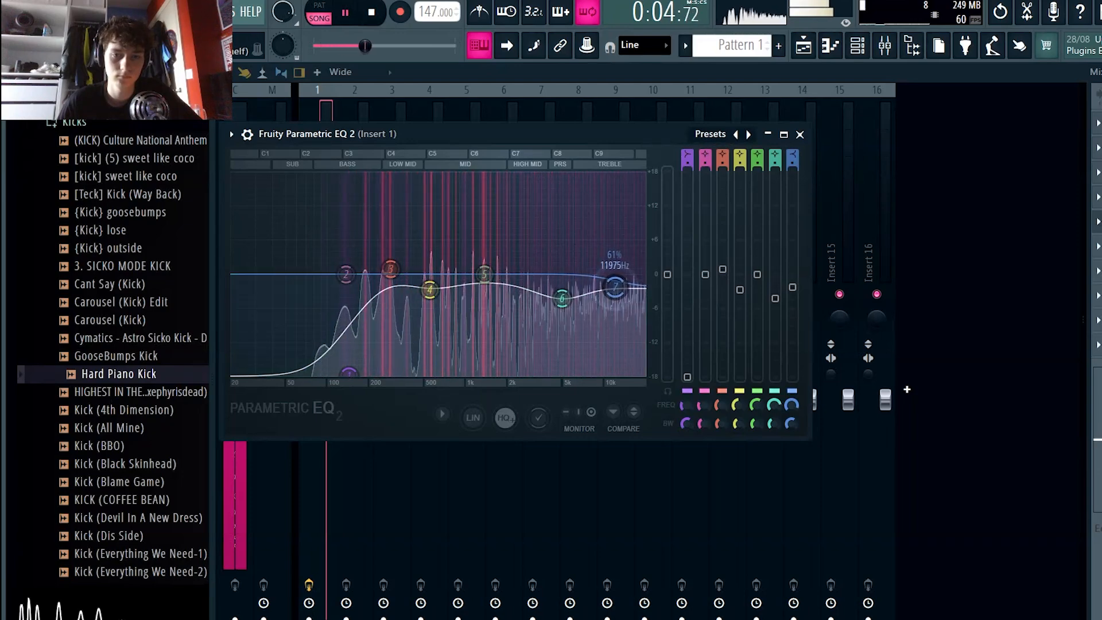
left_click_drag(484, 274, 495, 273)
key("Escape")
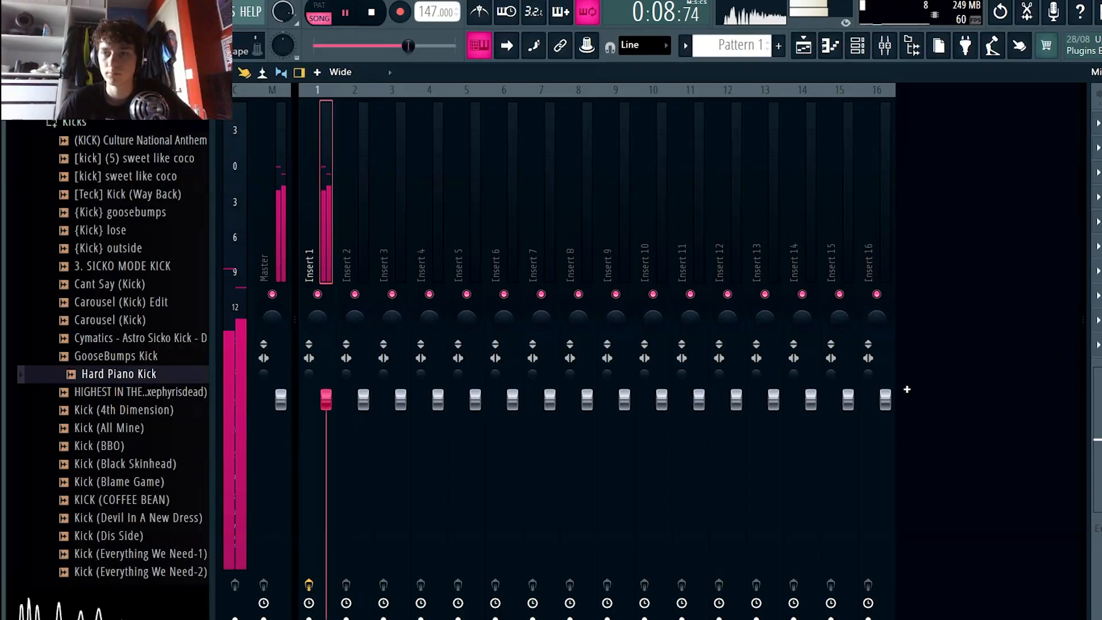
Stop playback and consolidate both playlist clips into a single 16Bit int stereo WAV clip on Track 1, replacing the originals
key("F5")
key("space")
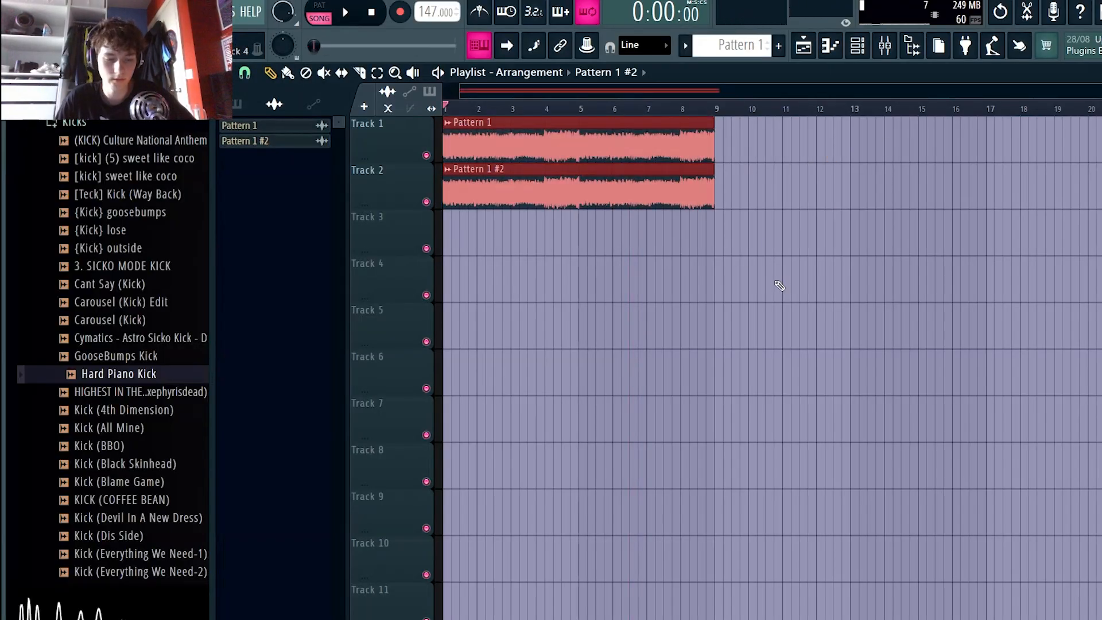
left_click_drag(822, 132, 422, 241)
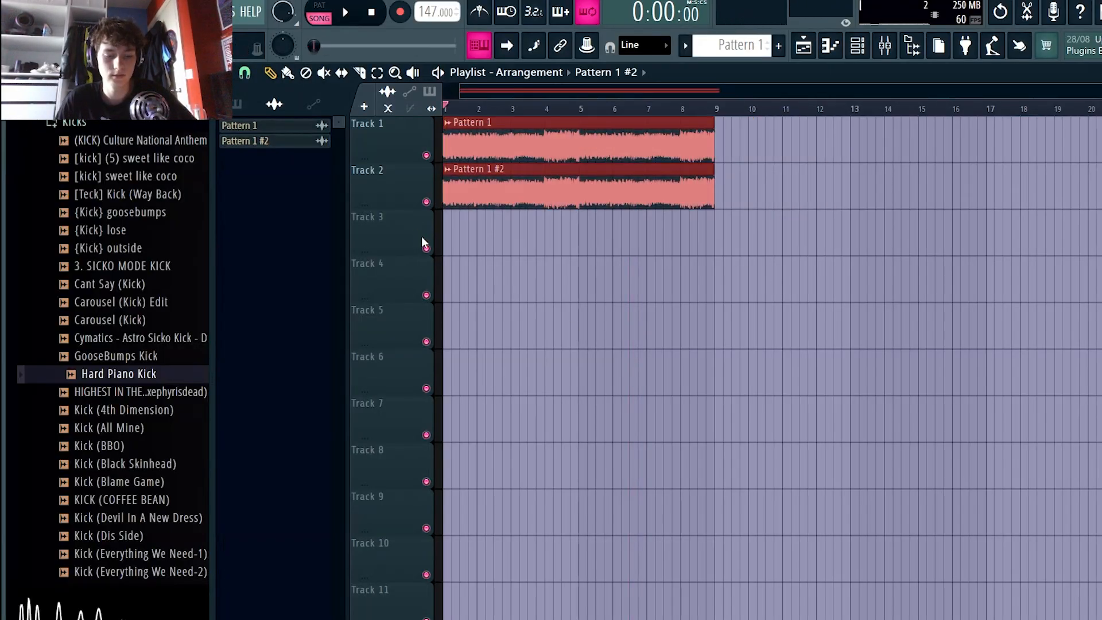
key("ctrl+alt+c")
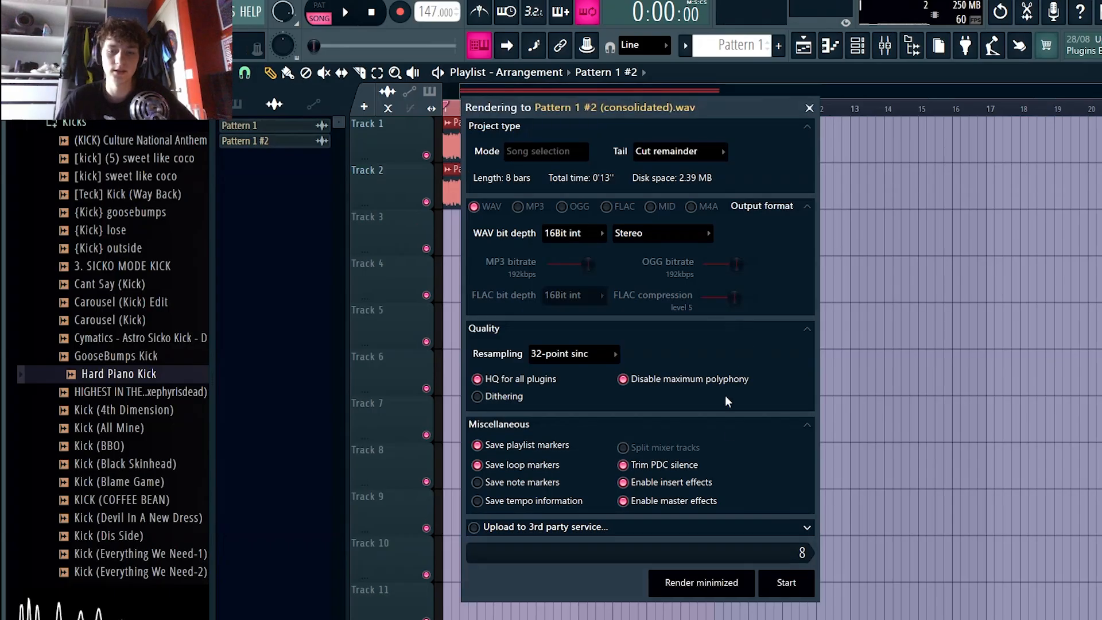
left_click(784, 583)
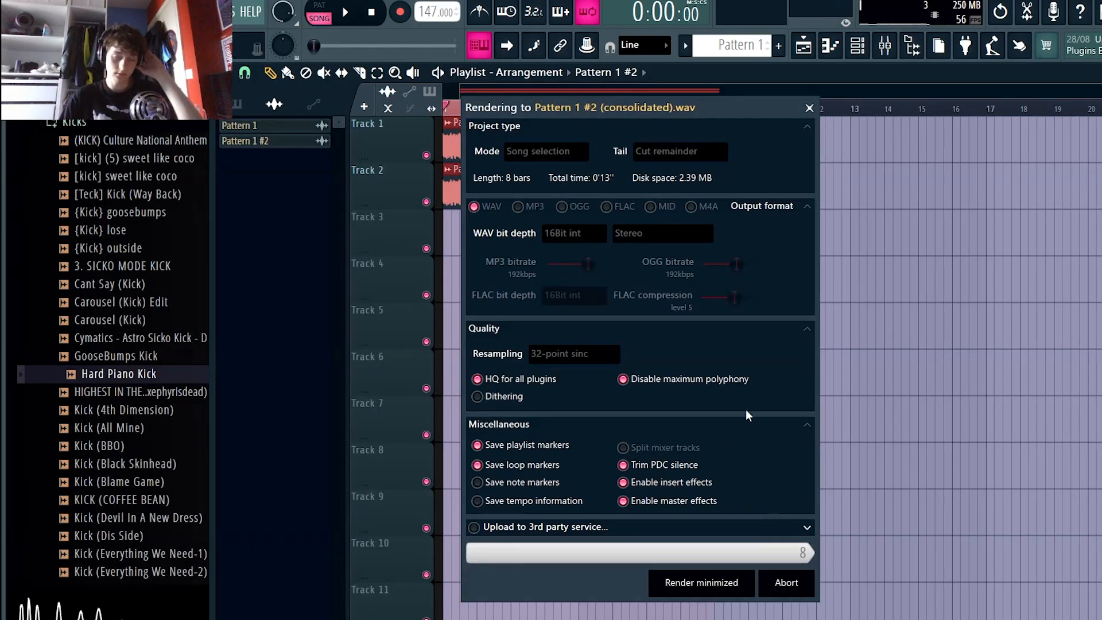
key("Delete")
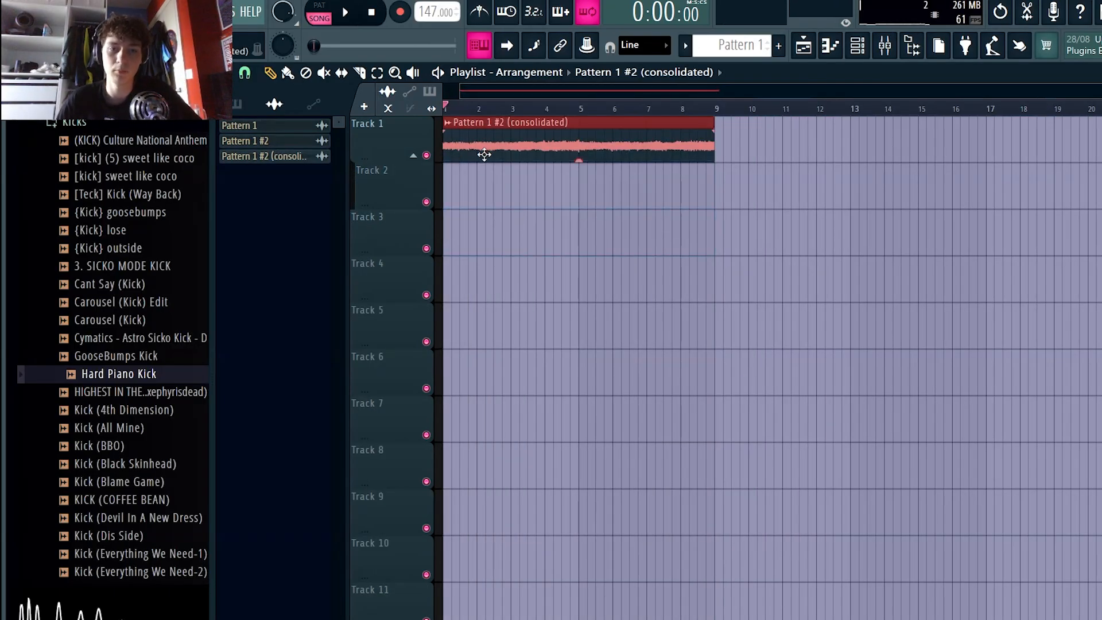
Set the consolidated clip's time-stretching mode to Stretch and route it to mixer track 2
double_click(598, 136)
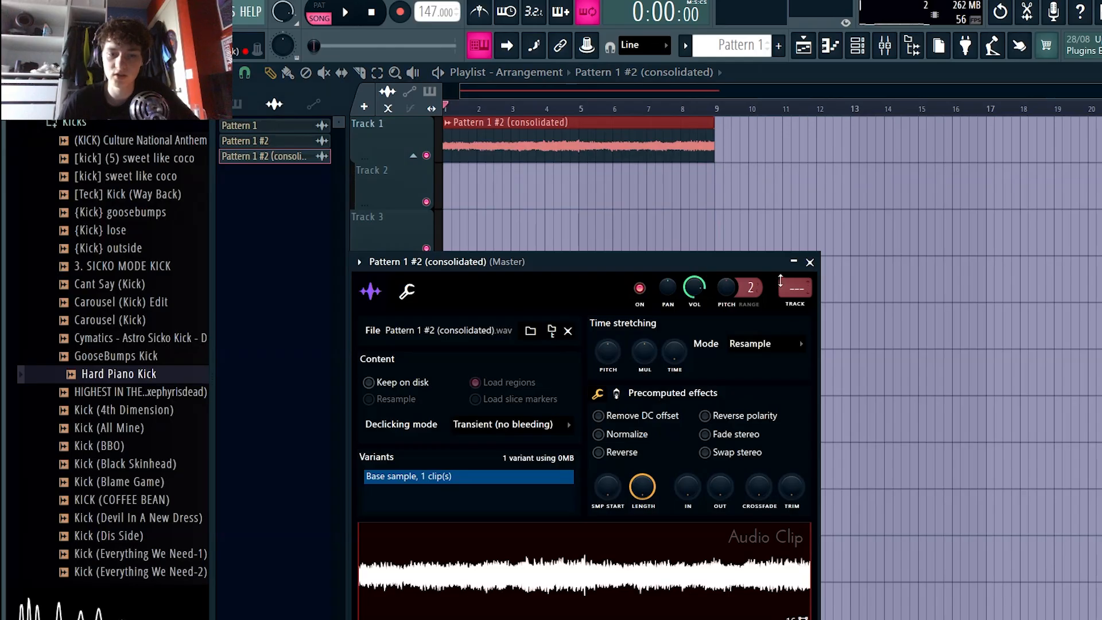
left_click(752, 344)
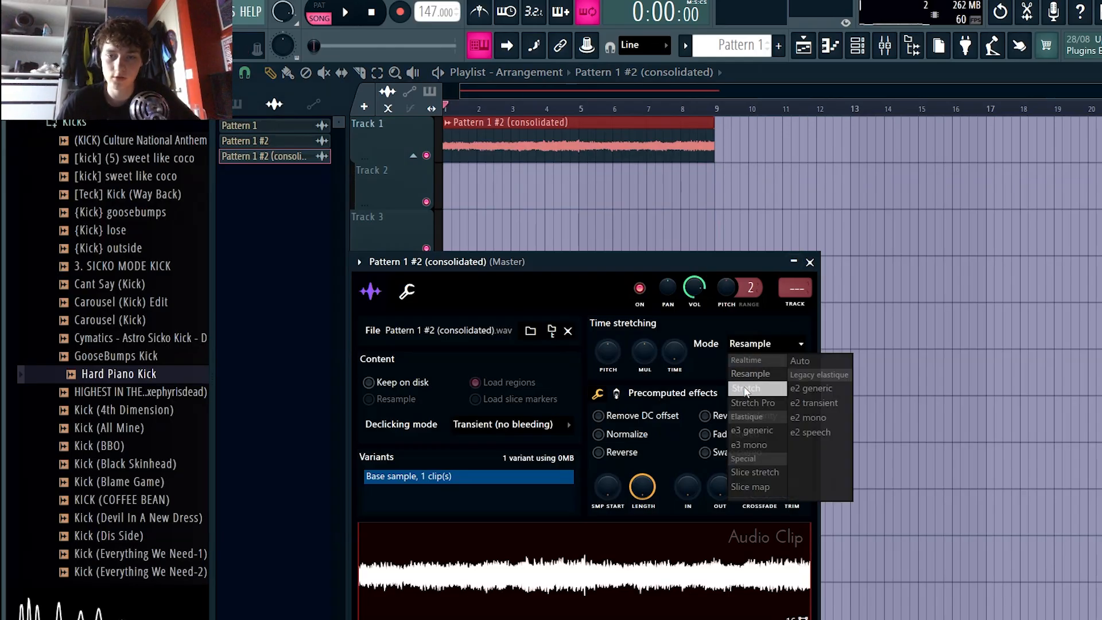
left_click(749, 373)
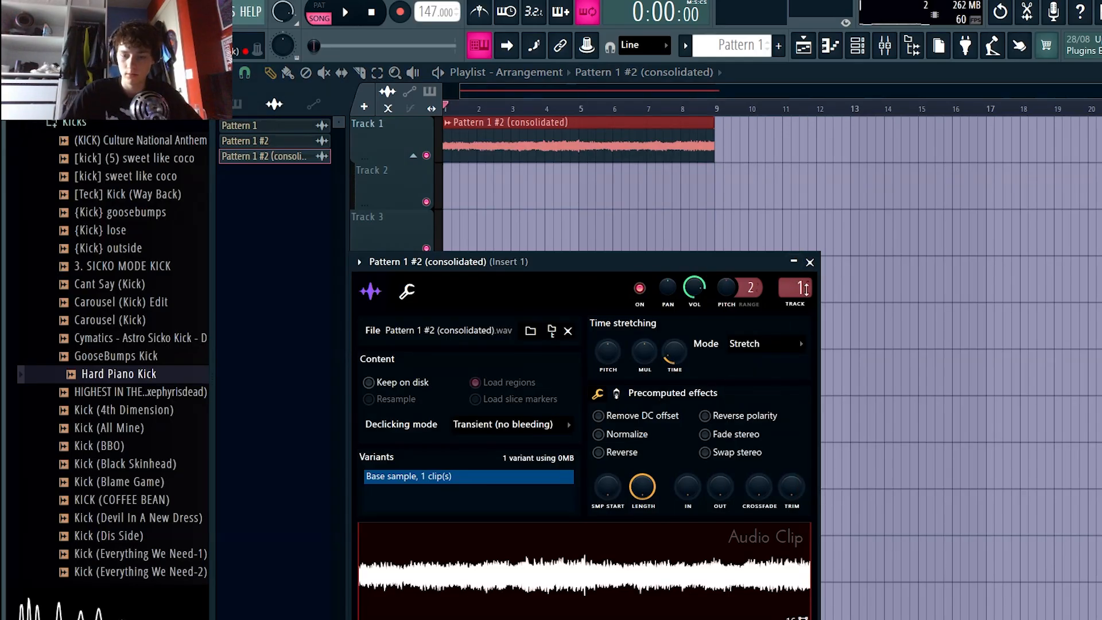
left_click(803, 288)
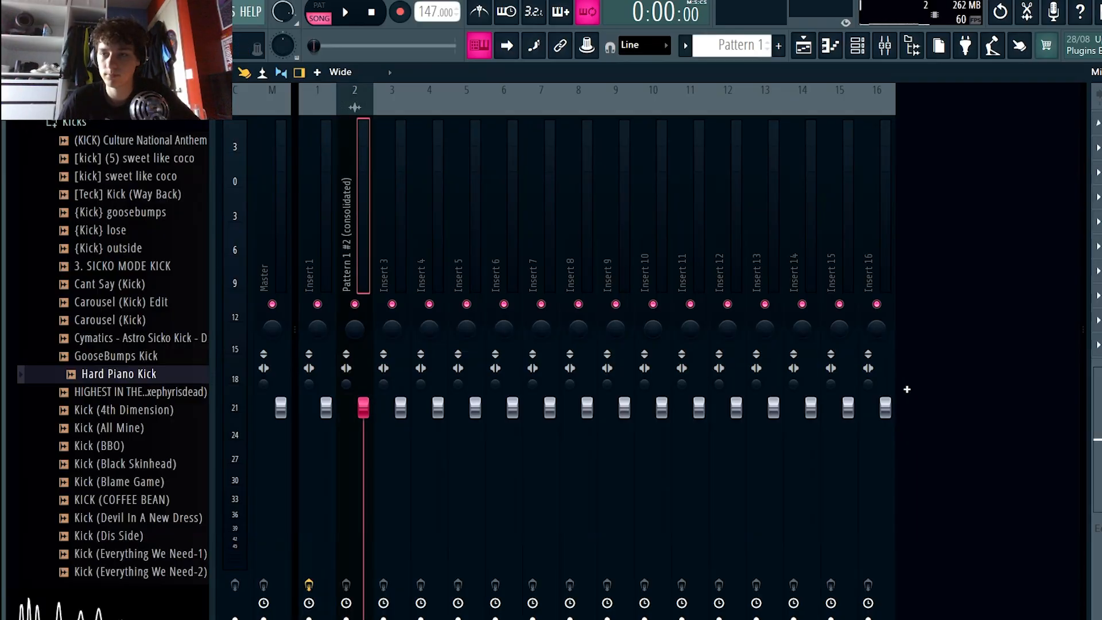
key("F9")
left_click(818, 257)
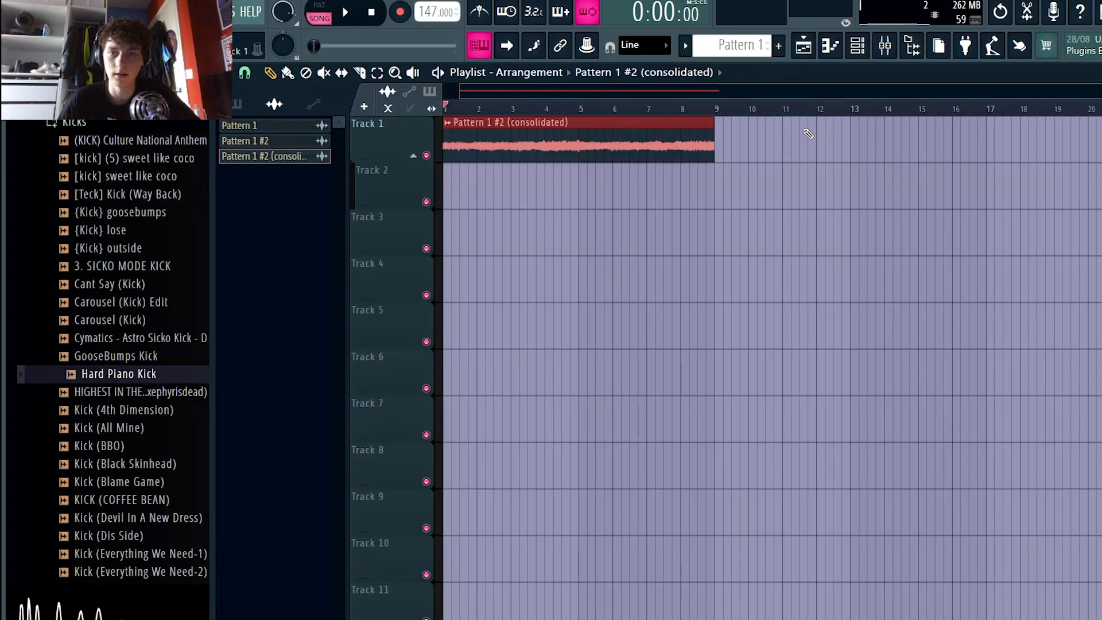
Add Gross Beat to the consolidated clip's mixer track
left_click(885, 45)
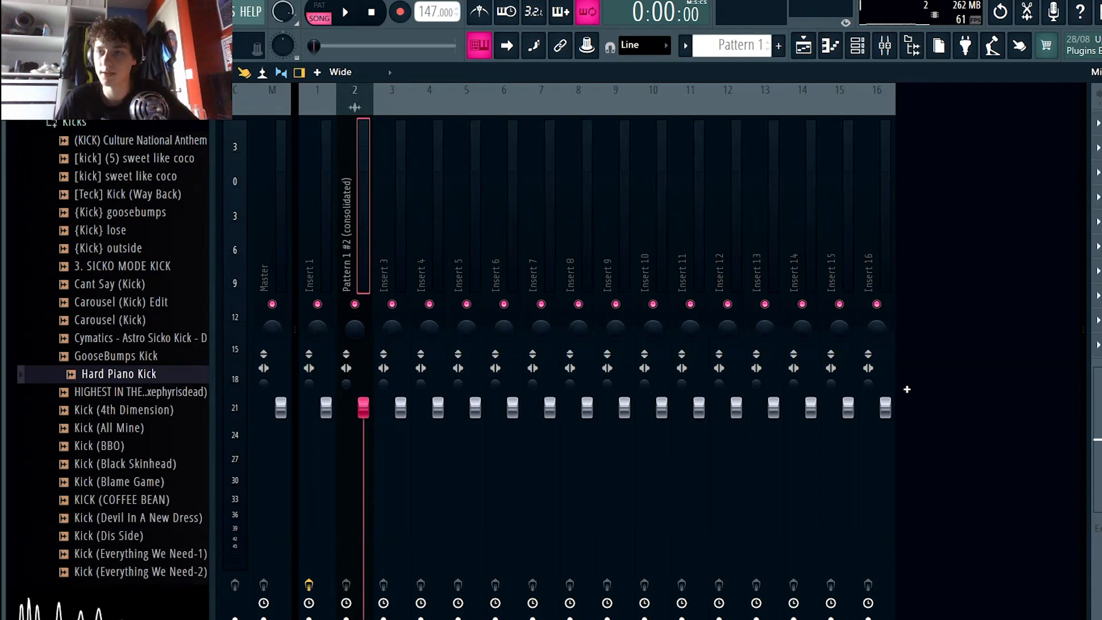
left_click(1097, 123)
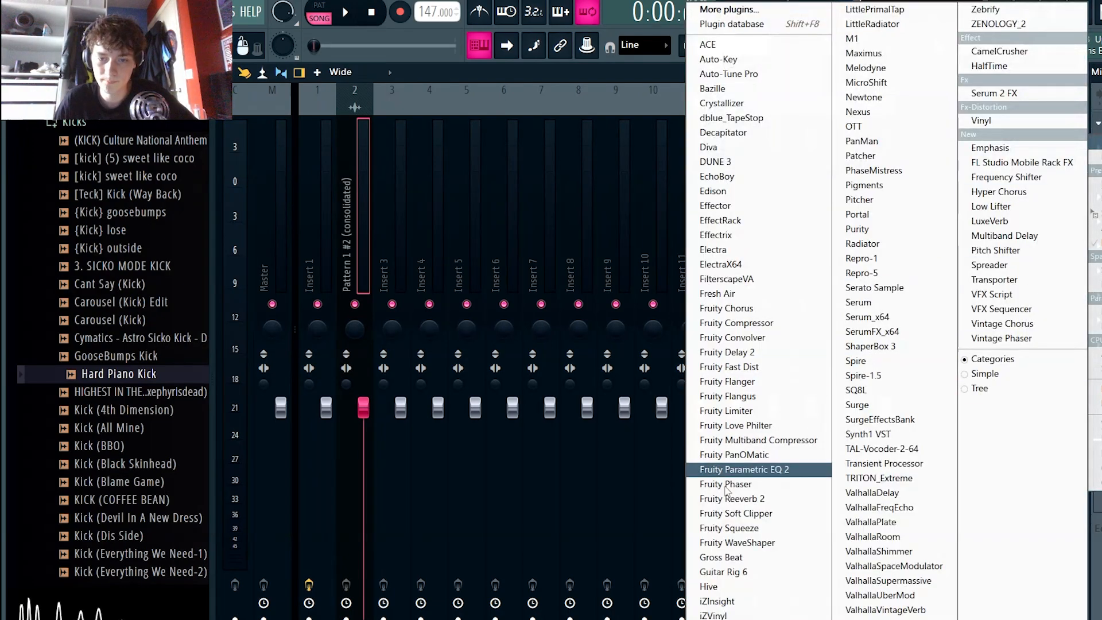
left_click(721, 557)
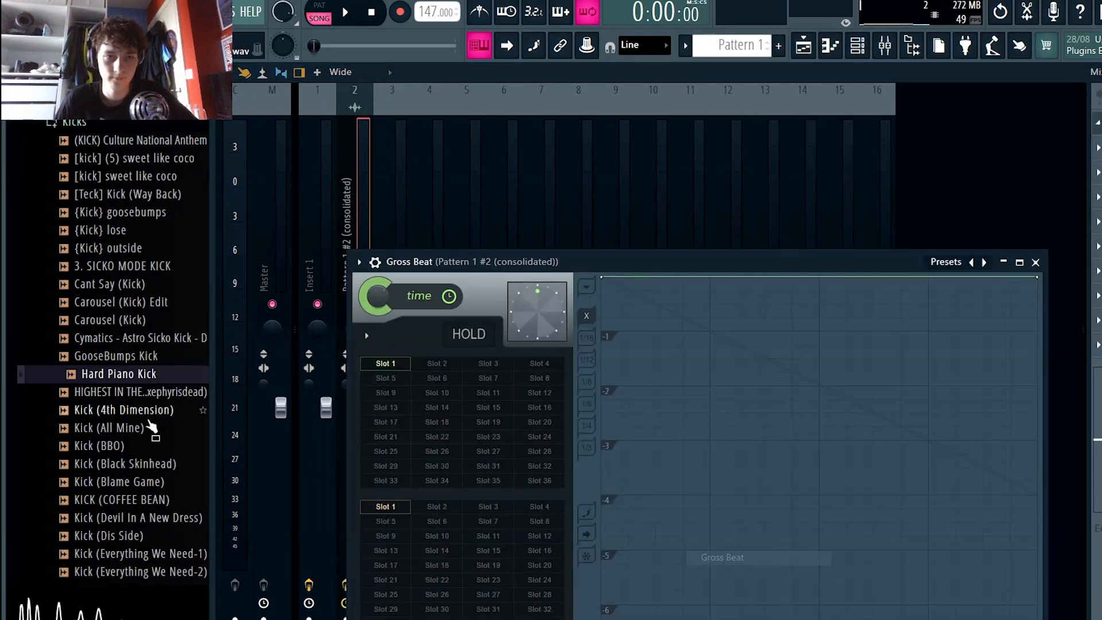
Load Gross Beat's Momentary preset, activate the 1/2 Speed time slot and preview the sound
left_click_drag(467, 264, 452, 148)
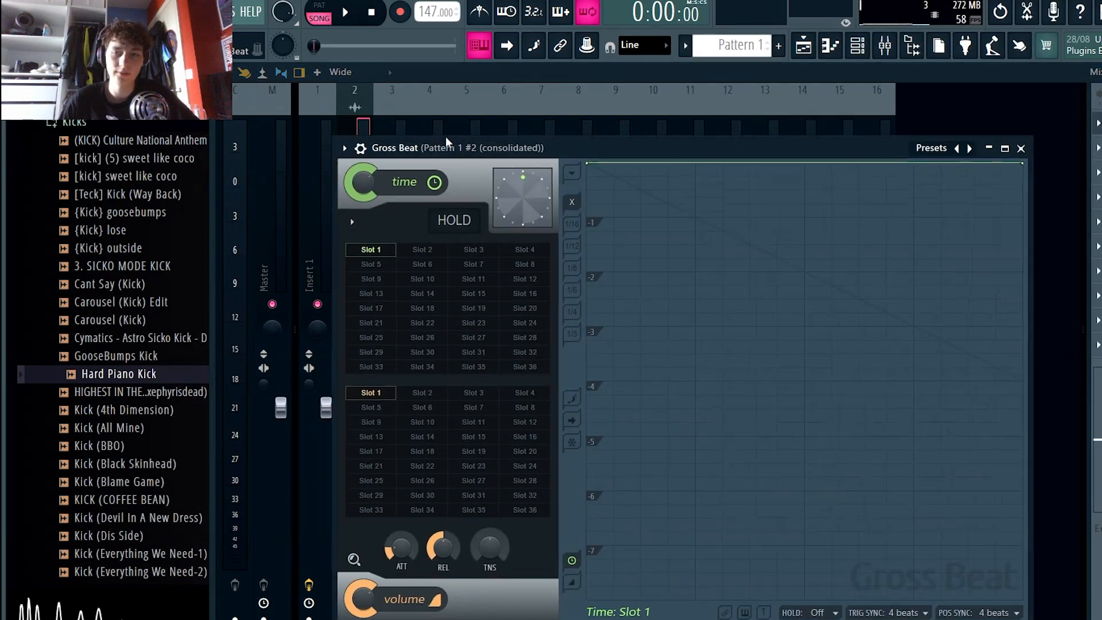
left_click(930, 148)
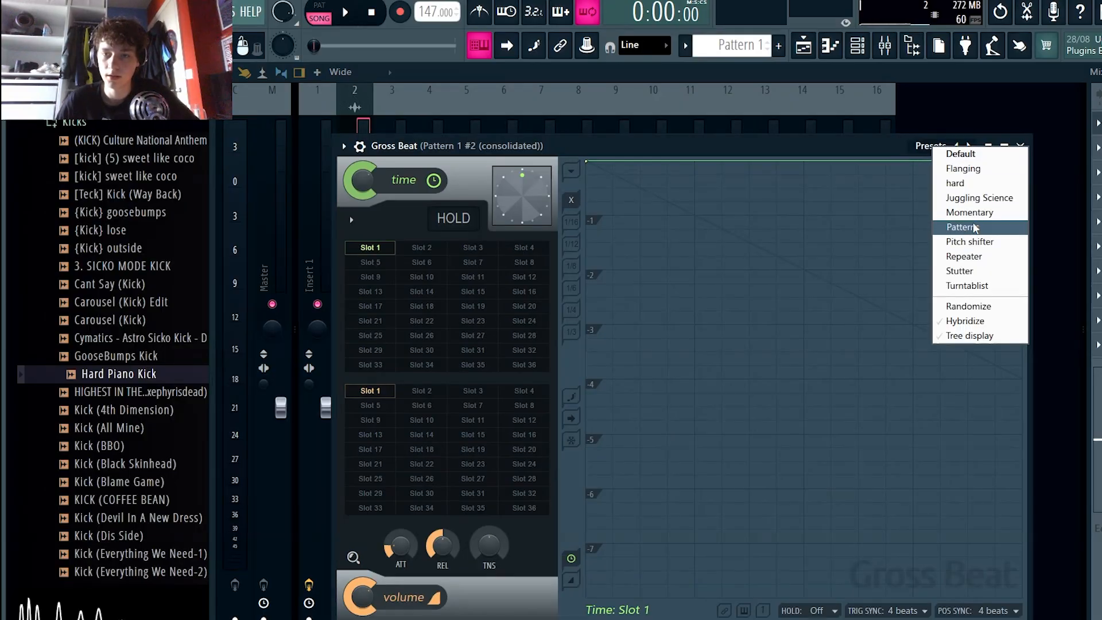
left_click(970, 212)
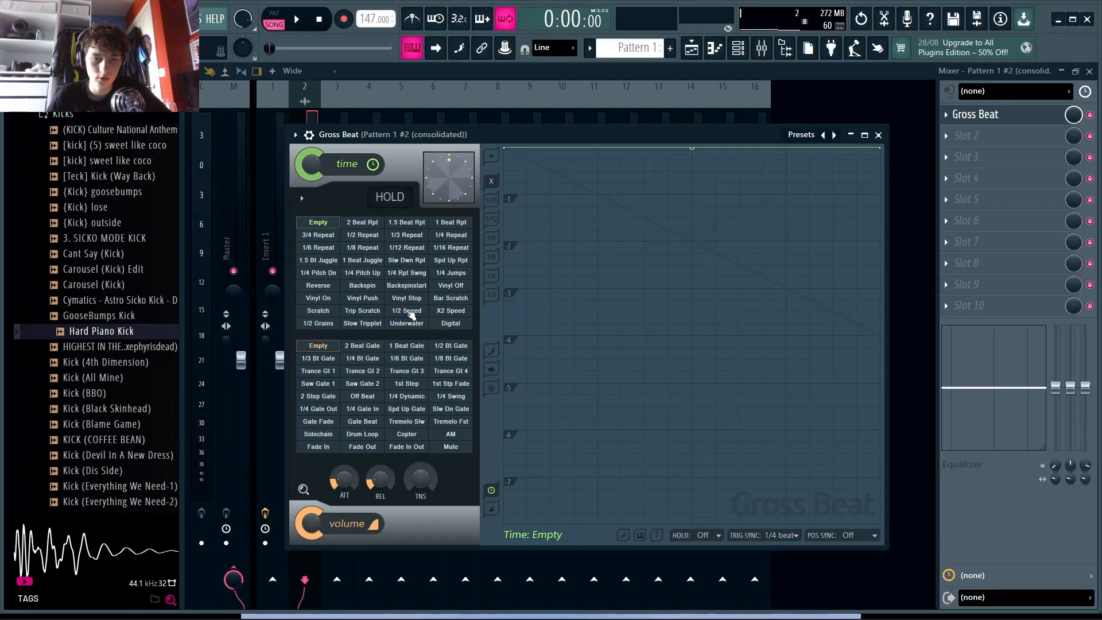
left_click(473, 350)
left_click(878, 135)
key("space")
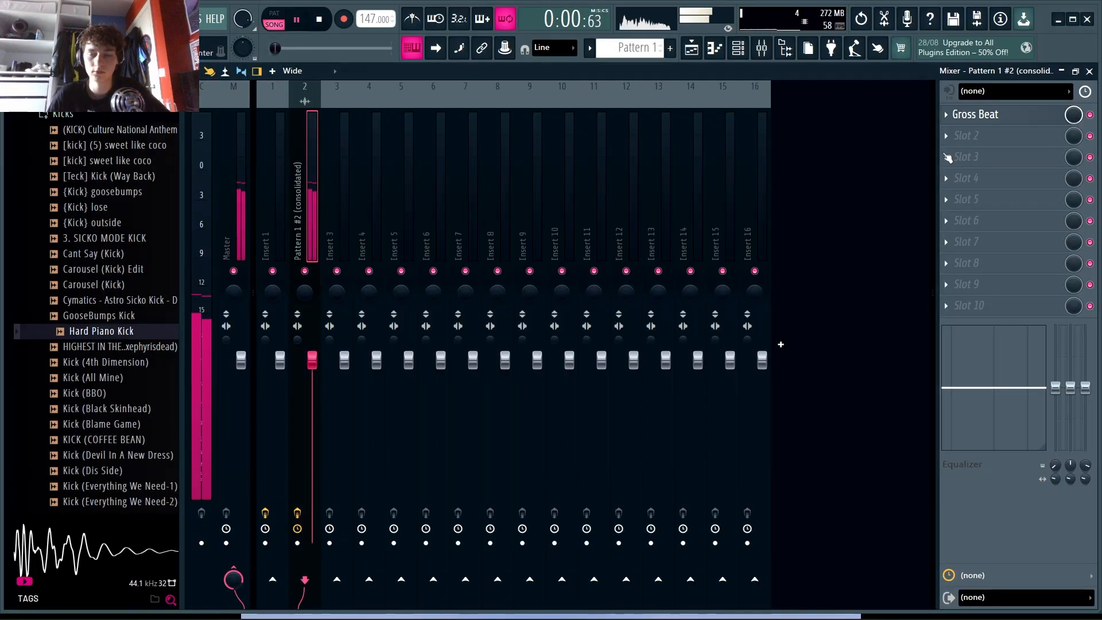
Create an automation clip for Gross Beat's mix level and show it in the playlist
right_click(1071, 116)
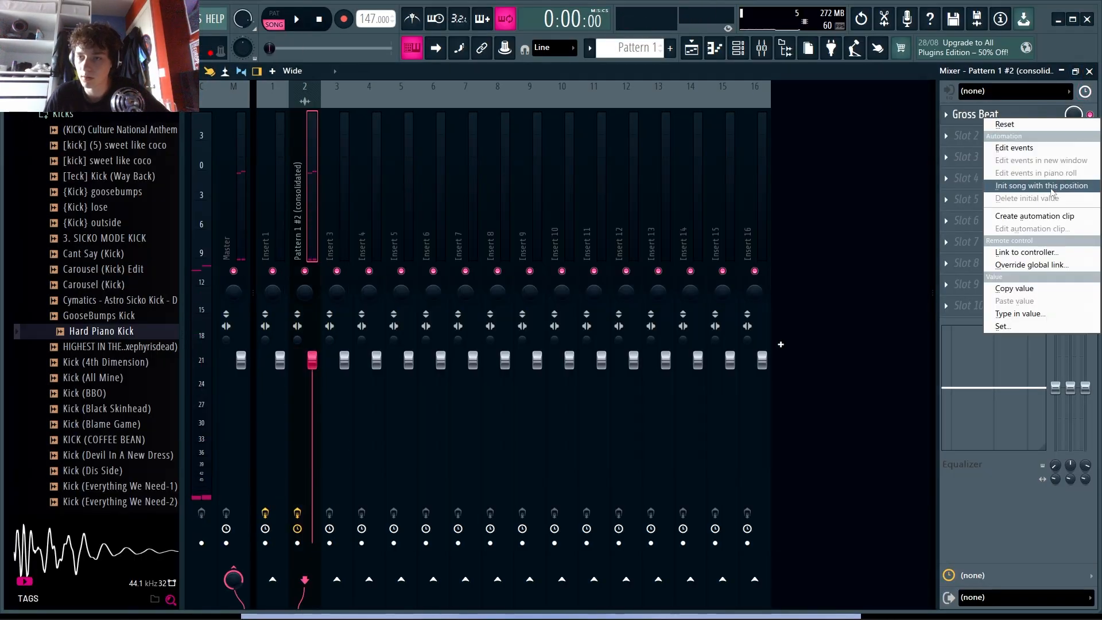
left_click(1033, 217)
left_click(1089, 72)
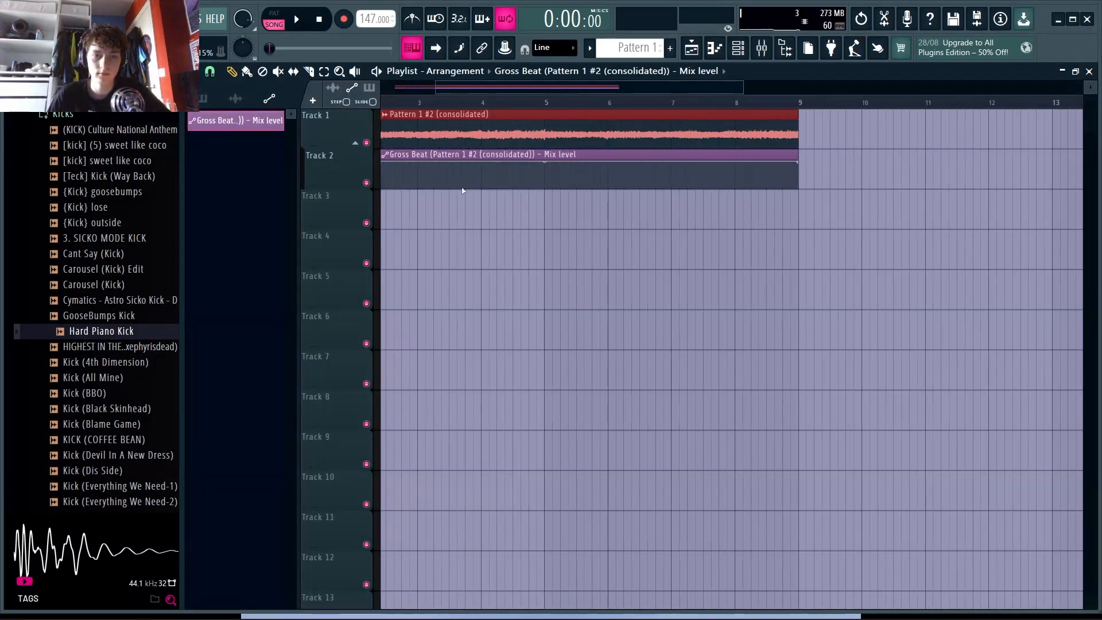
Shape the mix level automation into a ramp falling from maximum to zero over bar 1 and trim the clip to one bar
left_click_drag(436, 175, 461, 164)
key("space")
key("space")
right_click(462, 174)
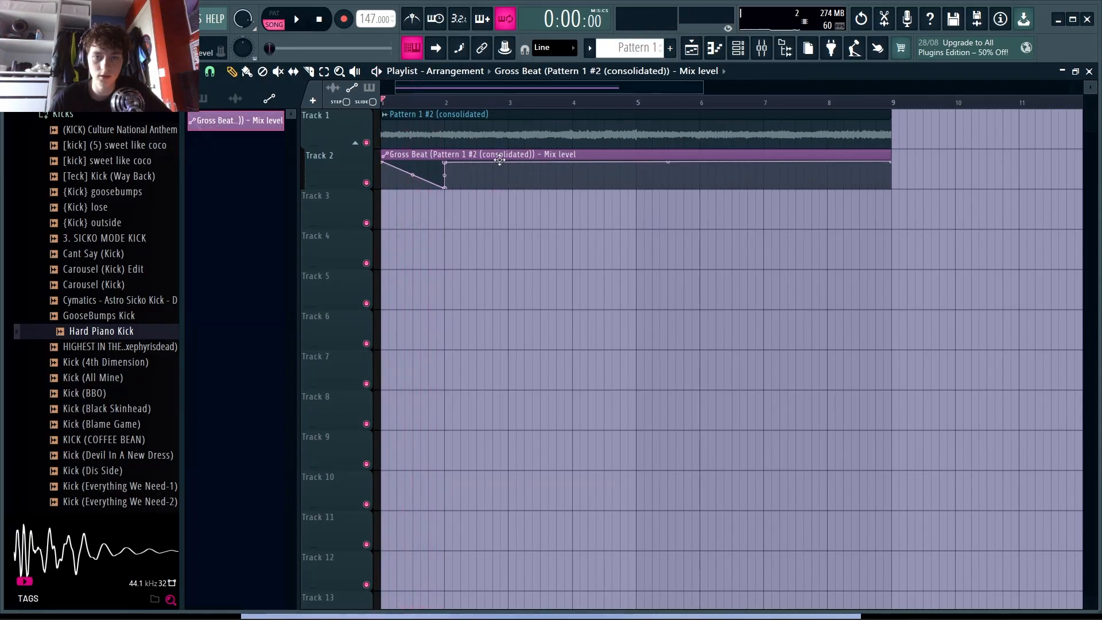
left_click_drag(886, 155, 434, 152)
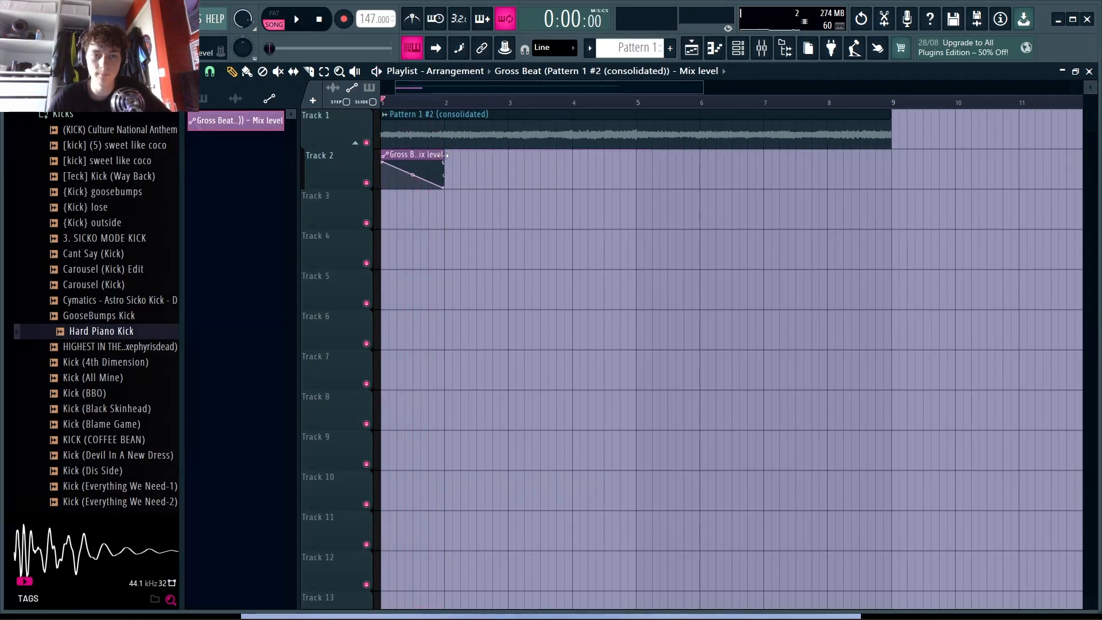
Duplicate the one-bar automation clip along Track 2 until it covers all eight bars of the audio clip
key("ctrl+b")
key("ctrl+b")
key("ctrl+b")
key("ctrl+b")
key("ctrl+b")
key("ctrl+b")
scroll(546, 248, "down", 2)
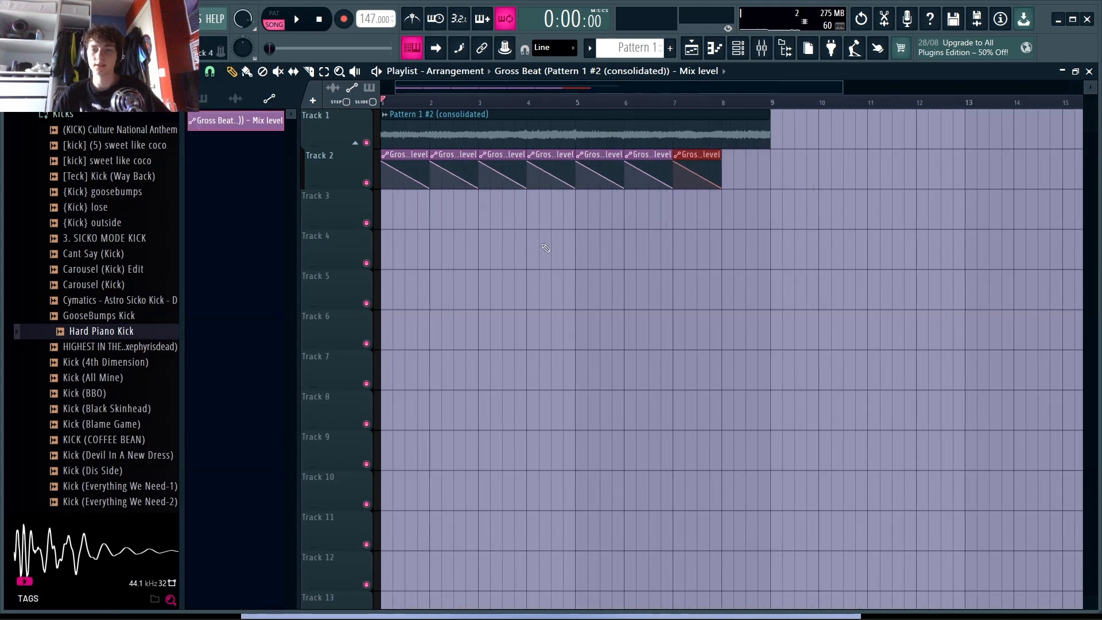
scroll(484, 260, "up", 3)
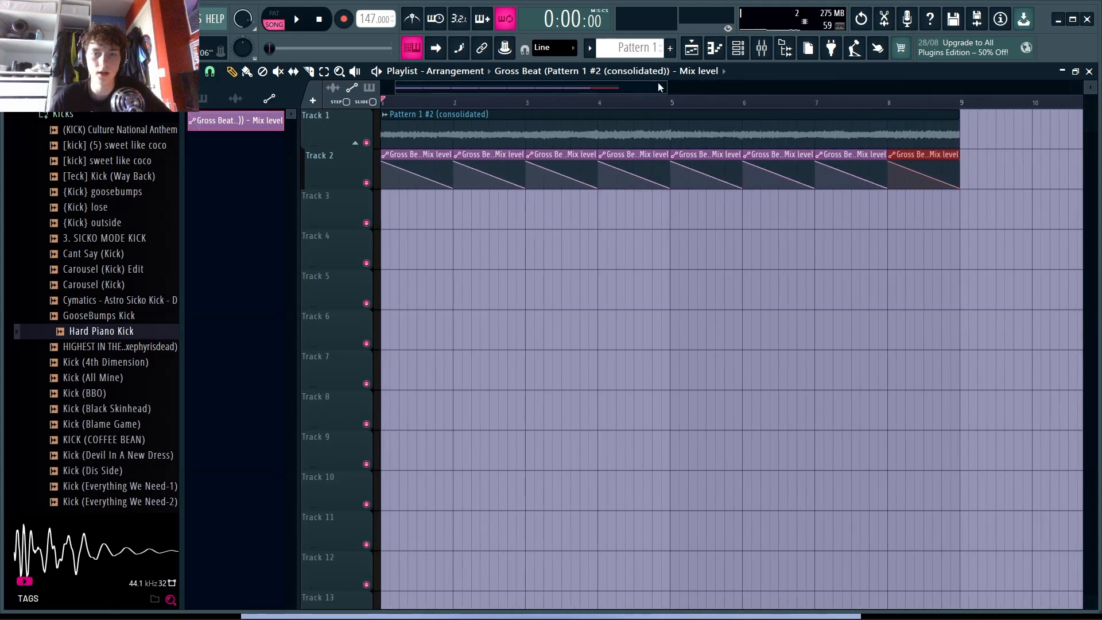
Play the arrangement and check the automated Gross Beat mix level in the mixer
key("space")
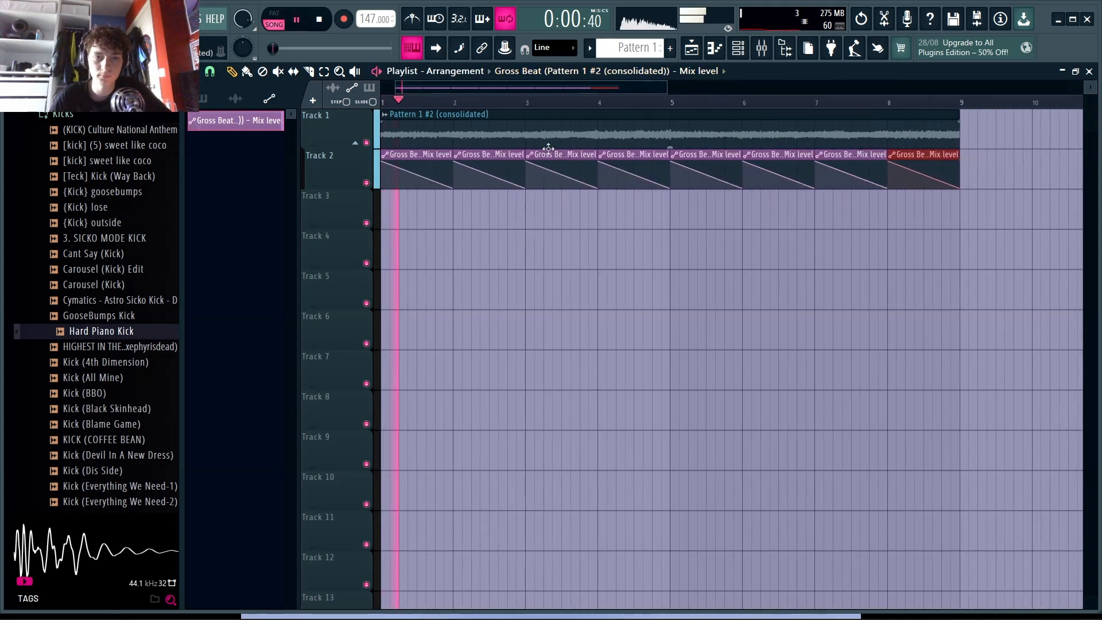
scroll(672, 142, "down", 3)
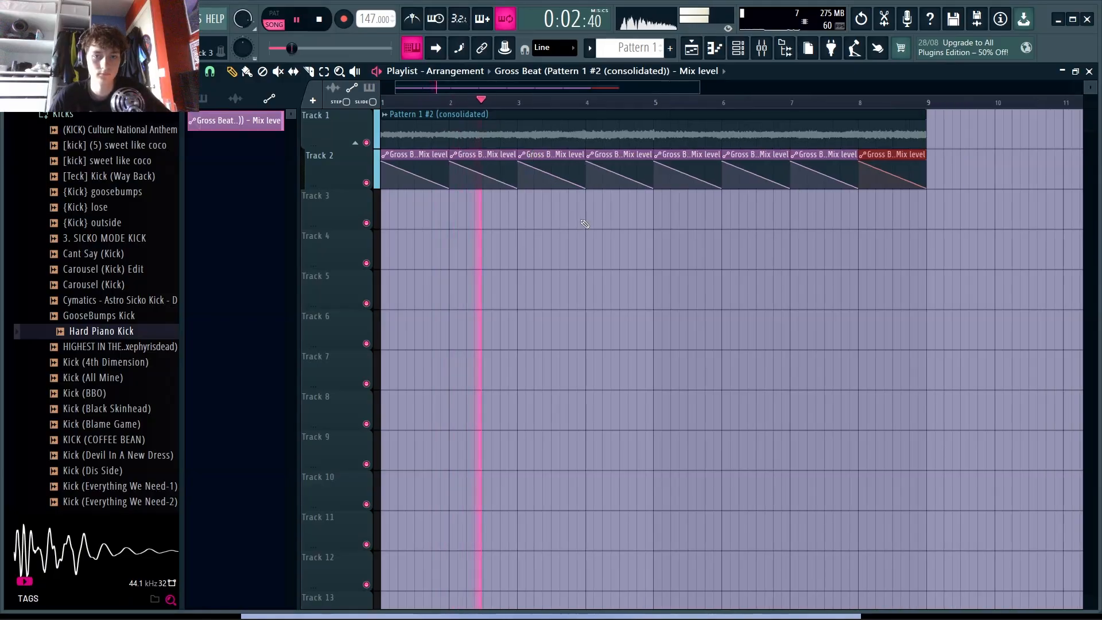
left_click(761, 51)
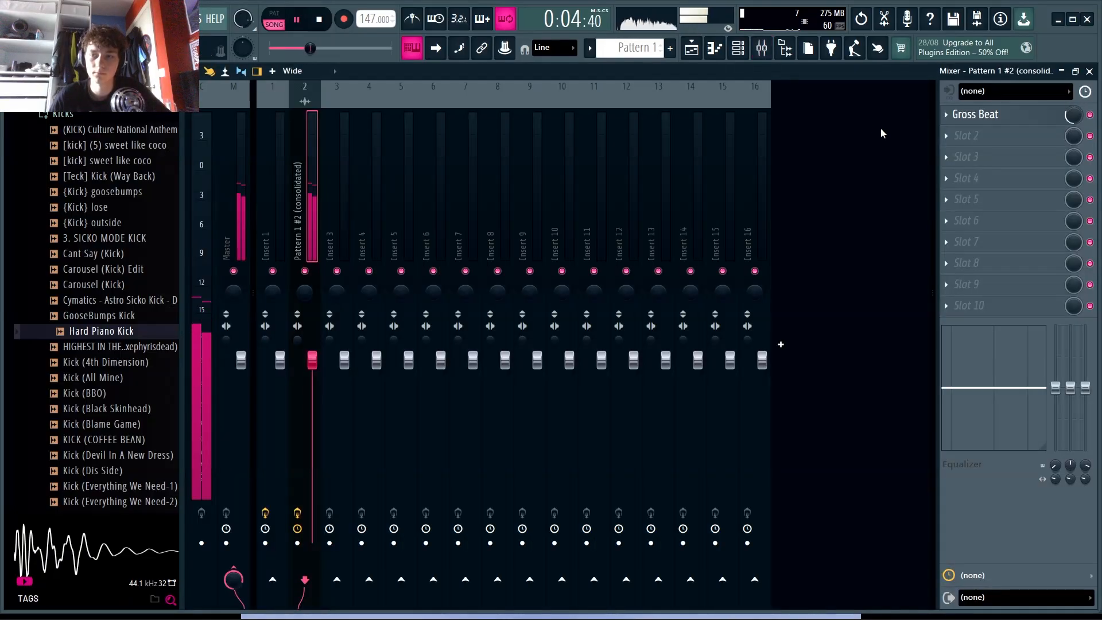
left_click(1090, 72)
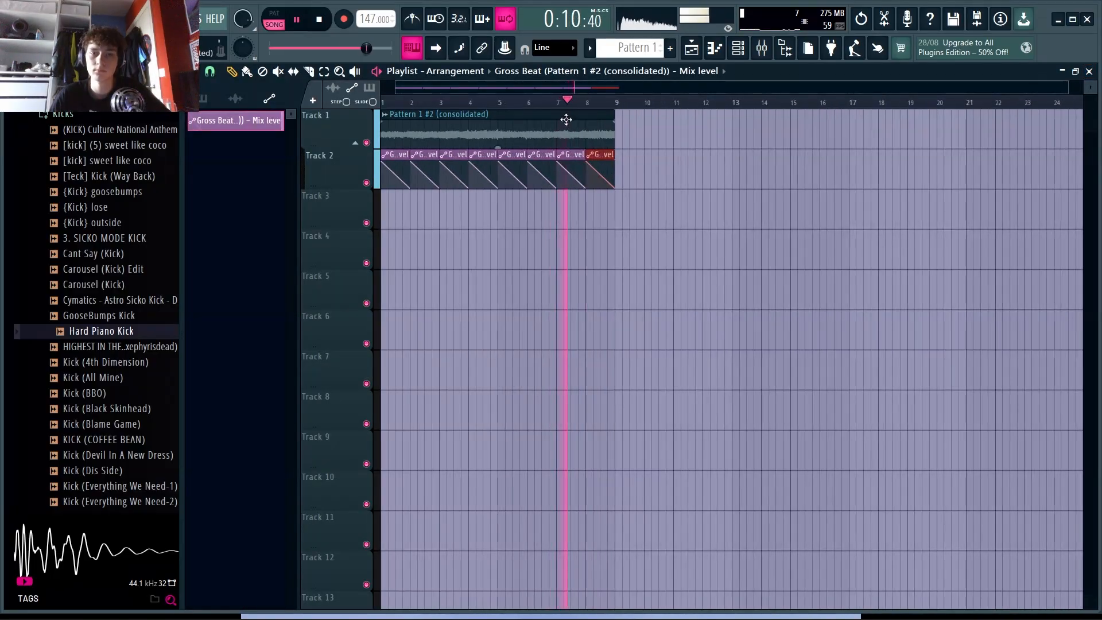
Reverse the consolidated audio clip and raise its time-stretching pitch
double_click(565, 119)
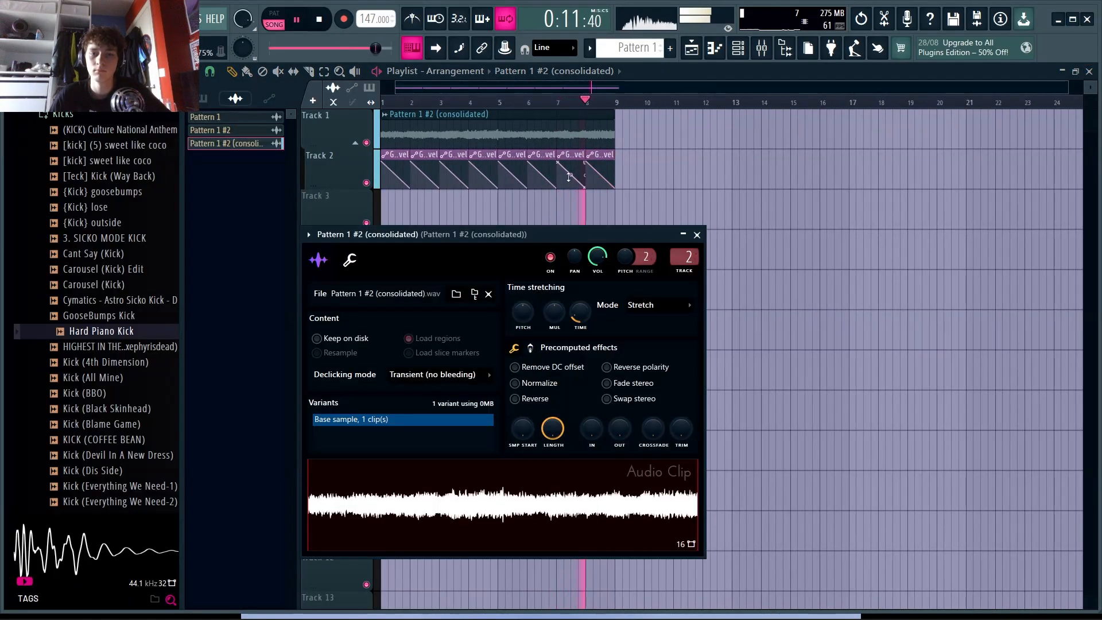
left_click(515, 399)
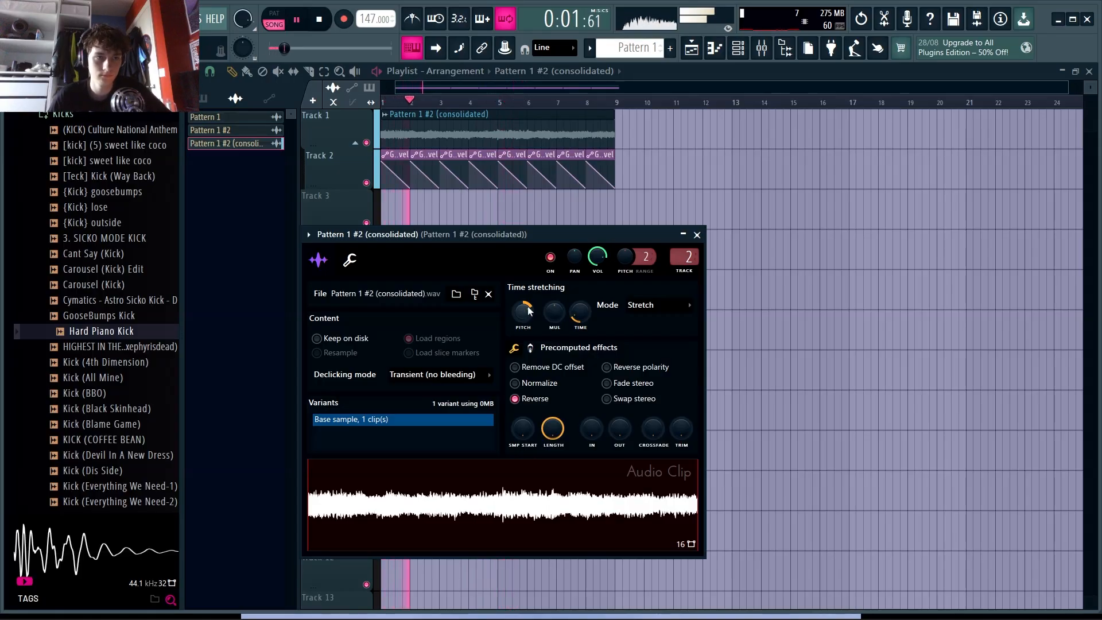
left_click(698, 235)
Stop playback, consolidate all playlist clips into a new audio clip on Track 1 and delete the muted originals
key("space")
key("ctrl+a")
key("ctrl+alt+c")
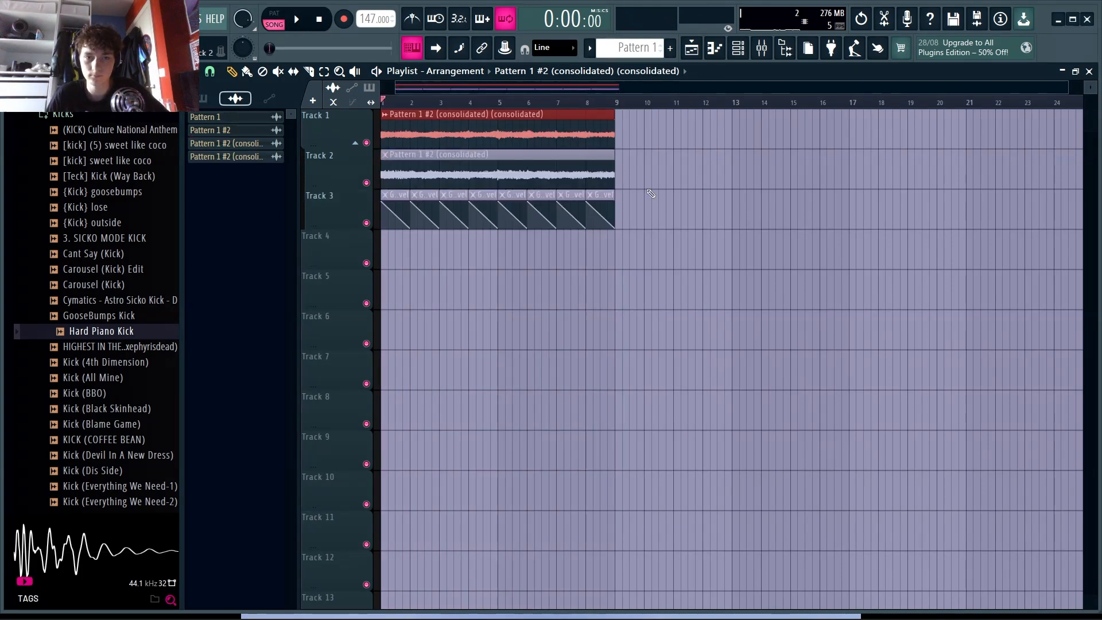
right_click(557, 176)
Route the new consolidated clip to mixer track 3 and add Gross Beat to its first effect slot
double_click(503, 129)
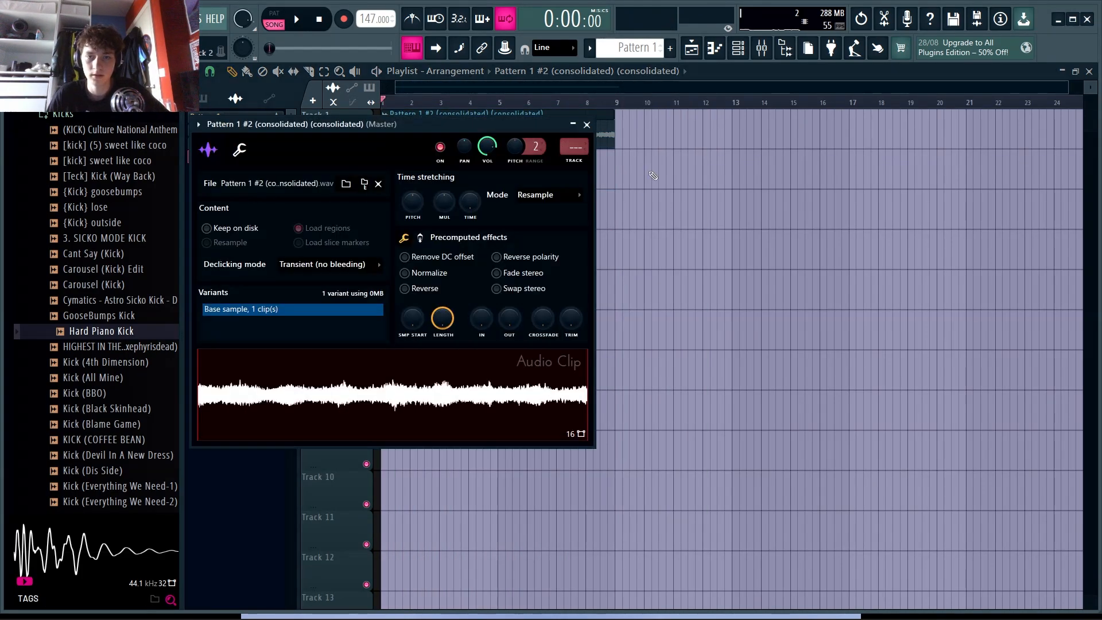
left_click(583, 153)
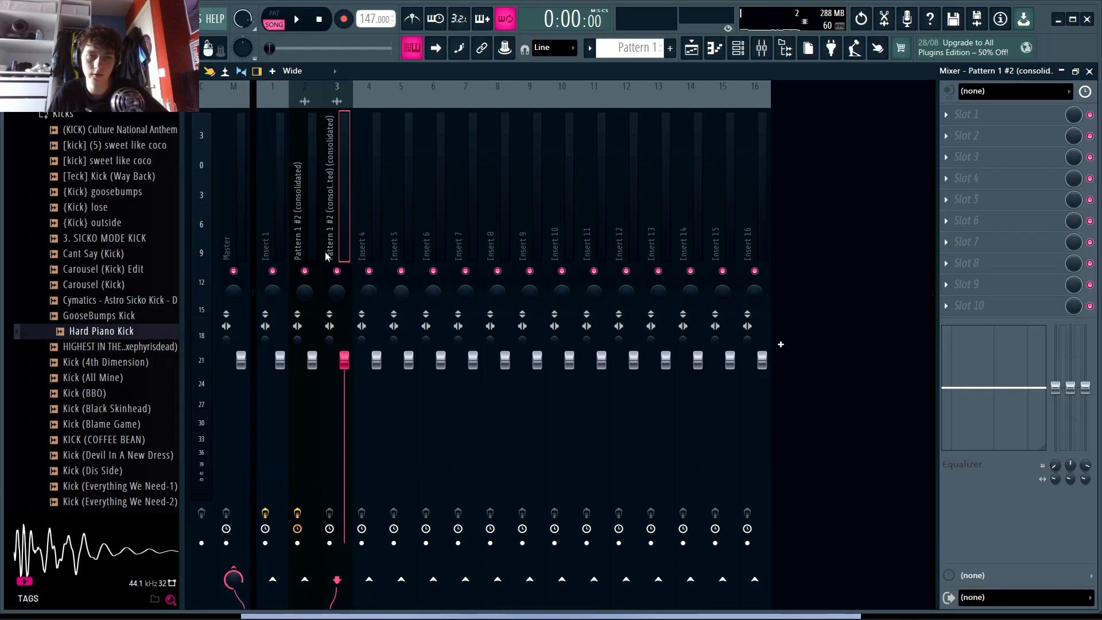
key("space")
left_click(970, 114)
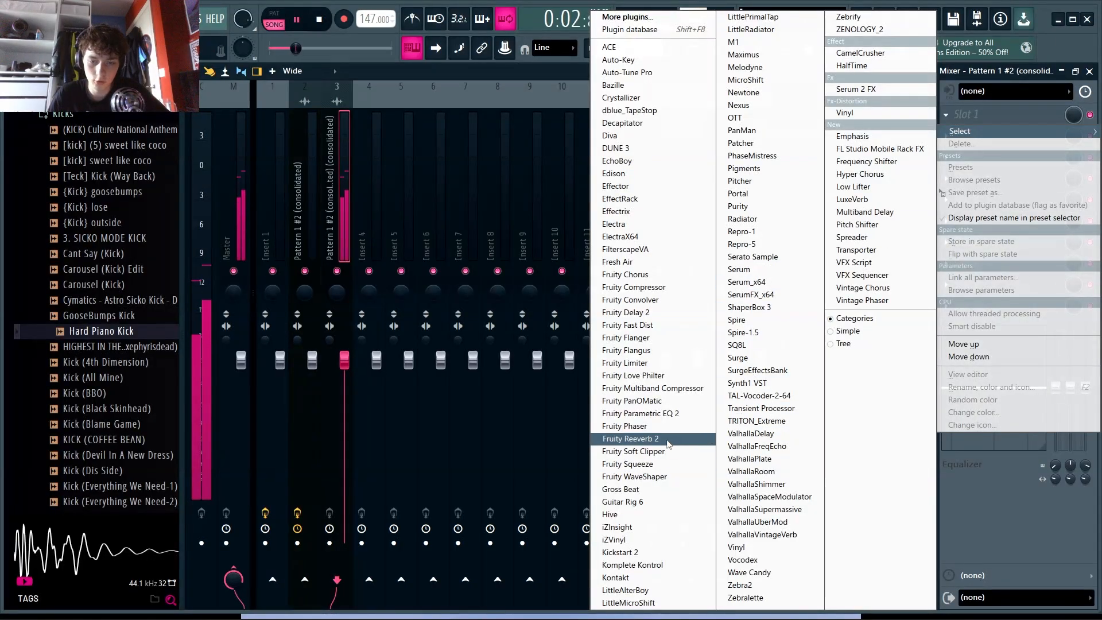
left_click(657, 491)
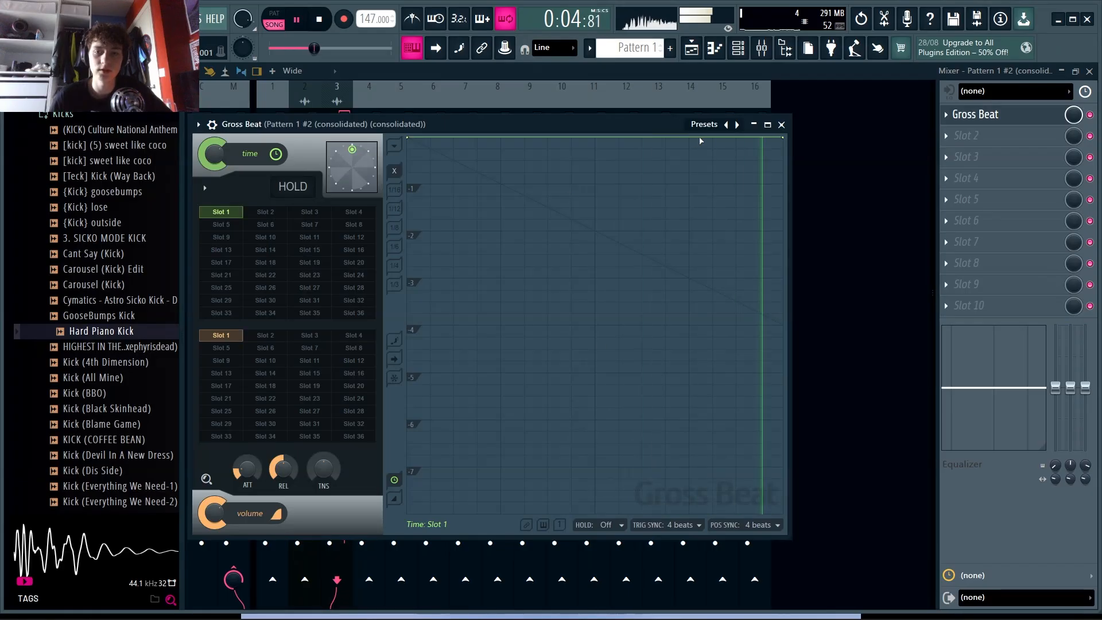
Load the Patterns preset in the new Gross Beat, activate the Basic 7 time slot and preview it
left_click(705, 124)
left_click(679, 136)
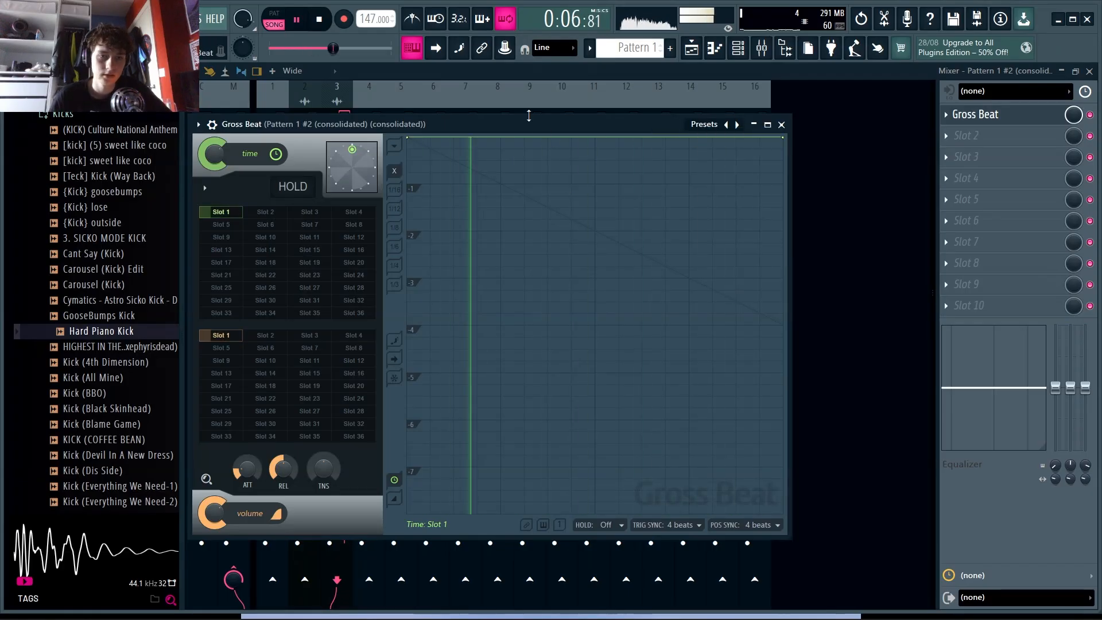
left_click_drag(455, 124, 568, 125)
key("space")
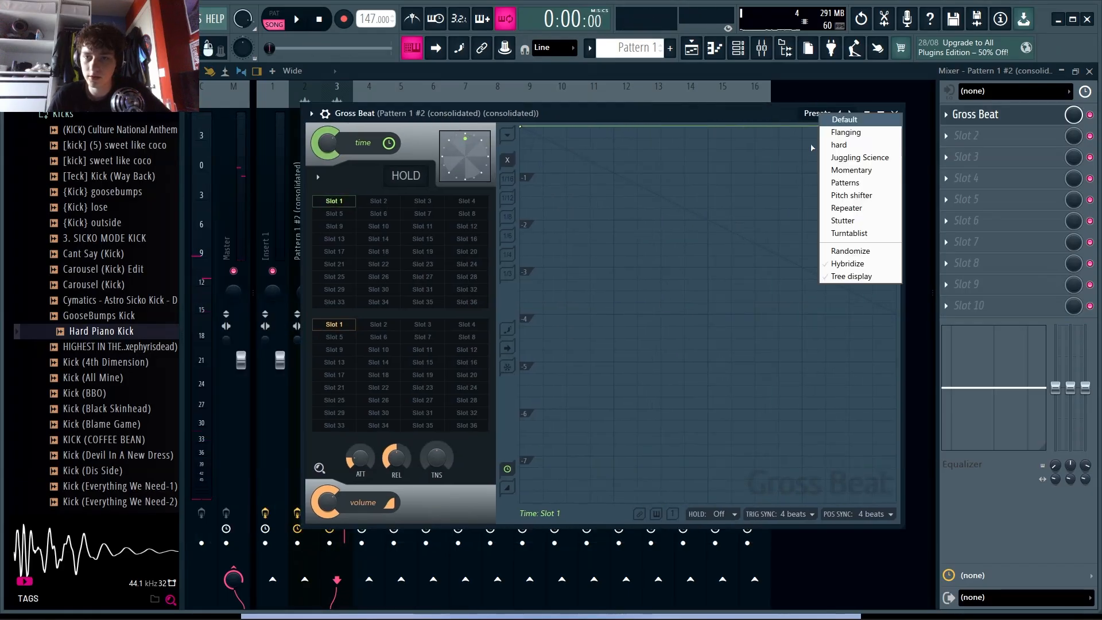
left_click(817, 113)
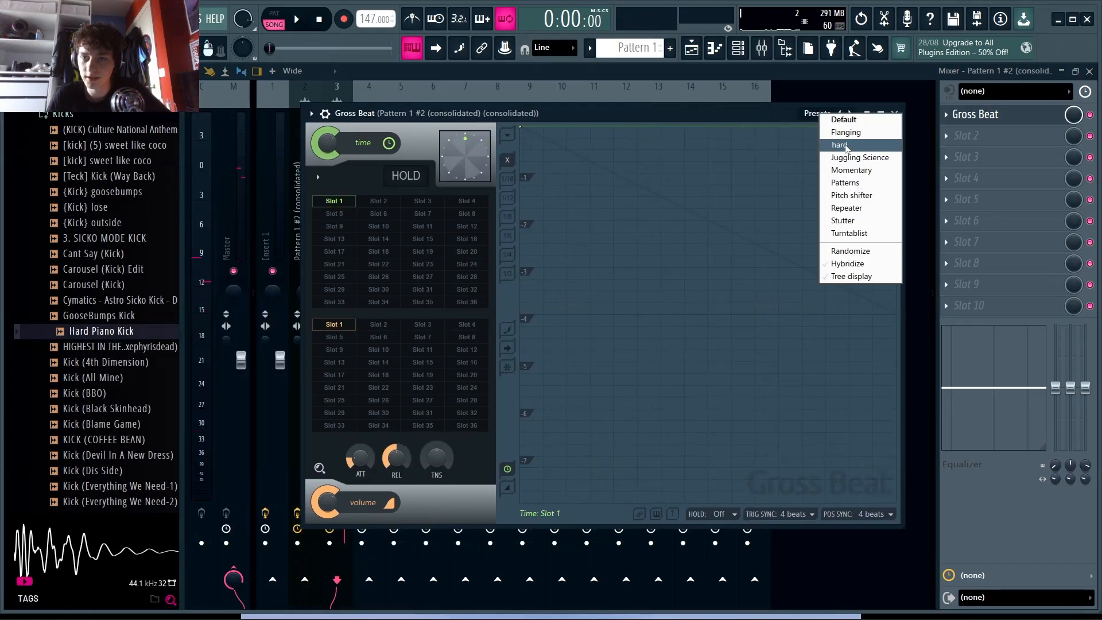
left_click(846, 183)
left_click(468, 214)
key("space")
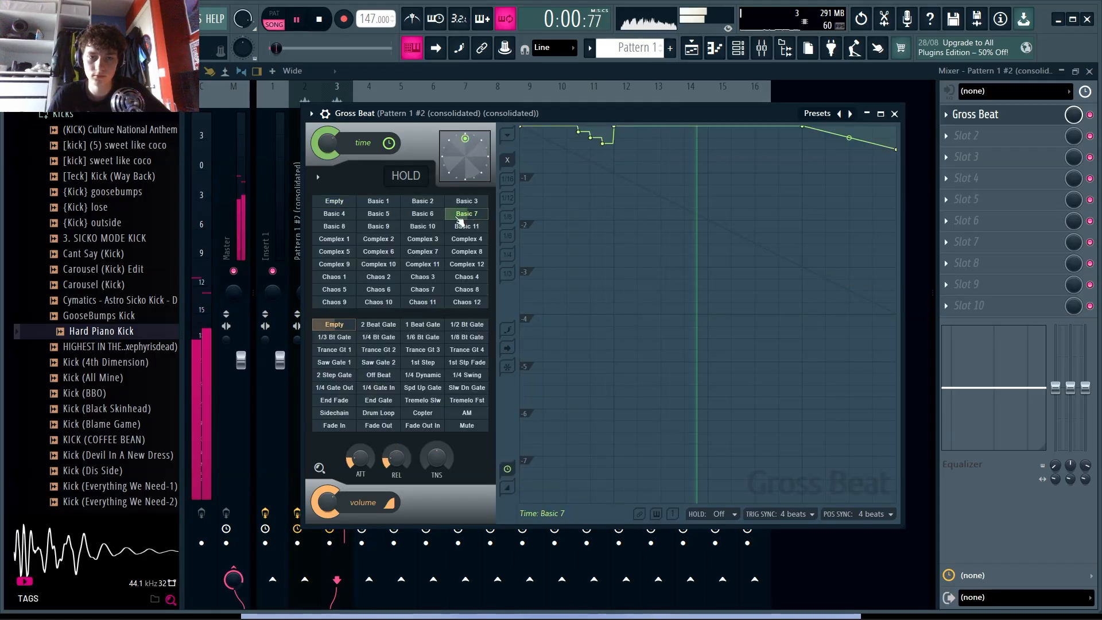
key("space")
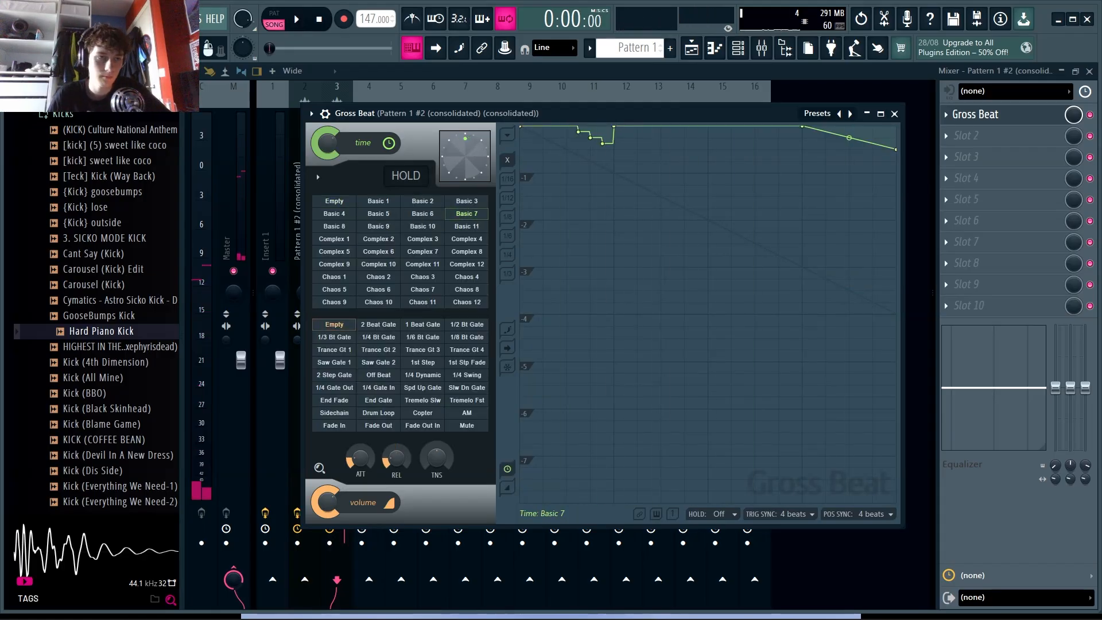
scroll(65, 256, "up", 4)
left_click(59, 187)
scroll(72, 299, "up", 8)
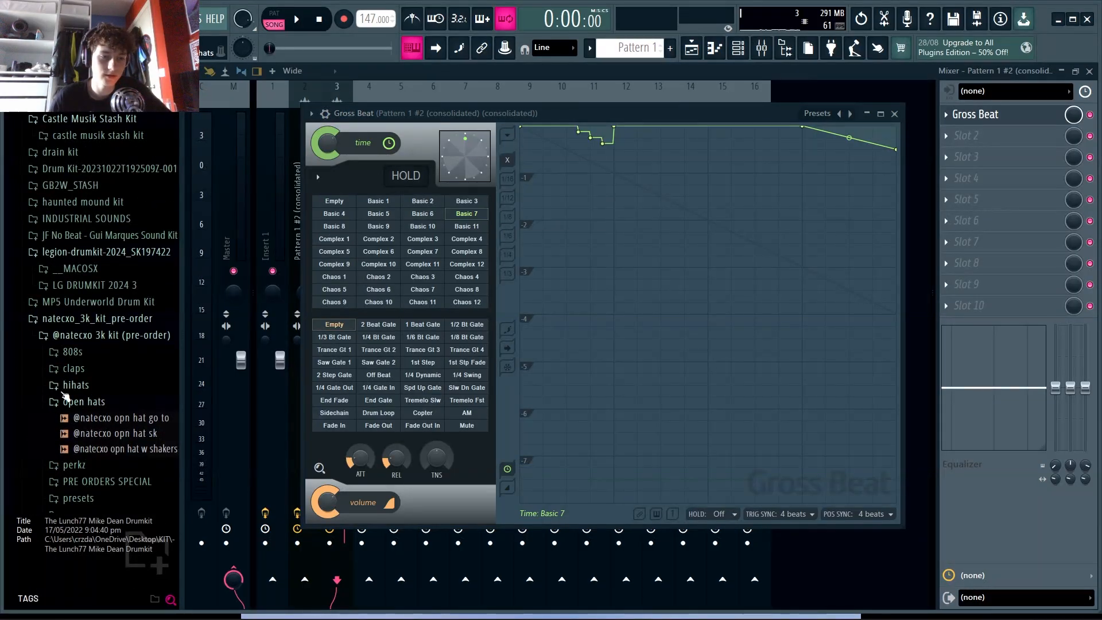
left_click(66, 400)
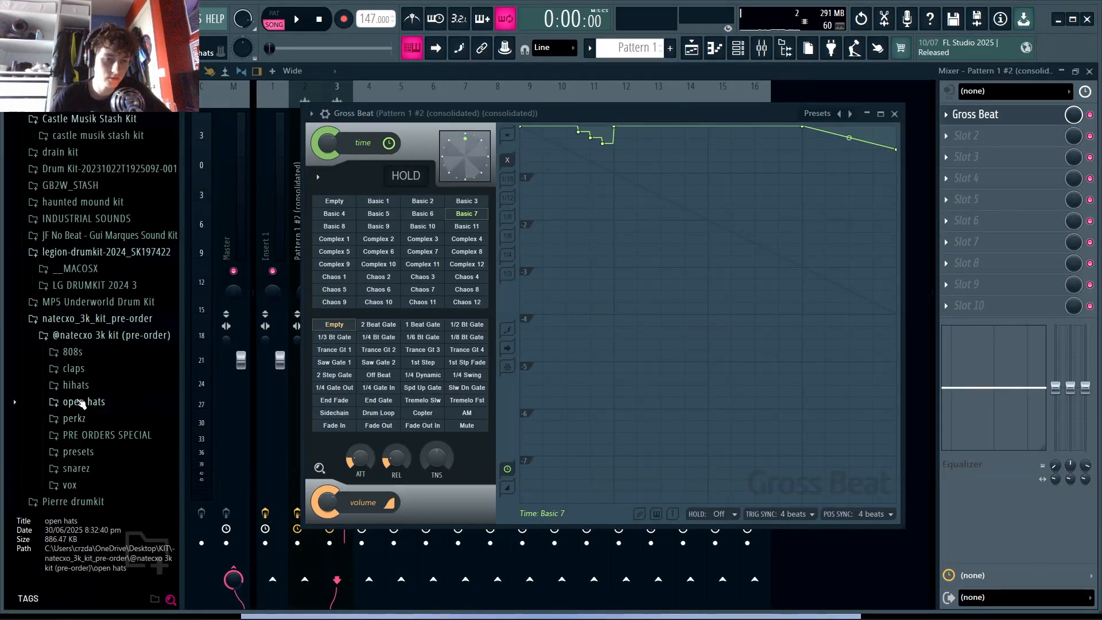
scroll(81, 403, "down", 2)
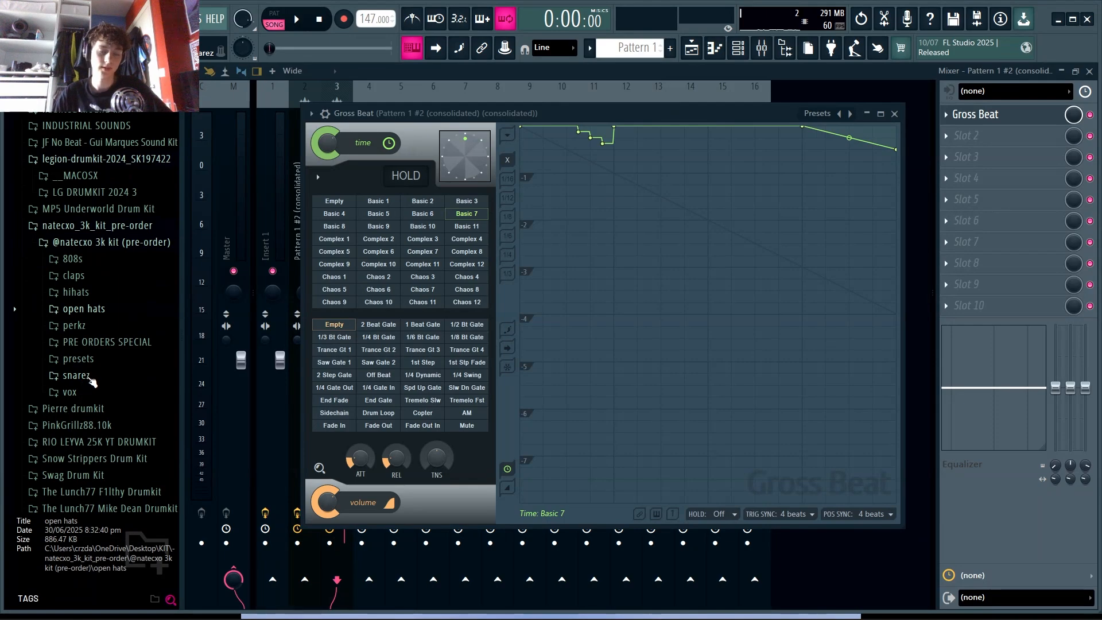
left_click(102, 342)
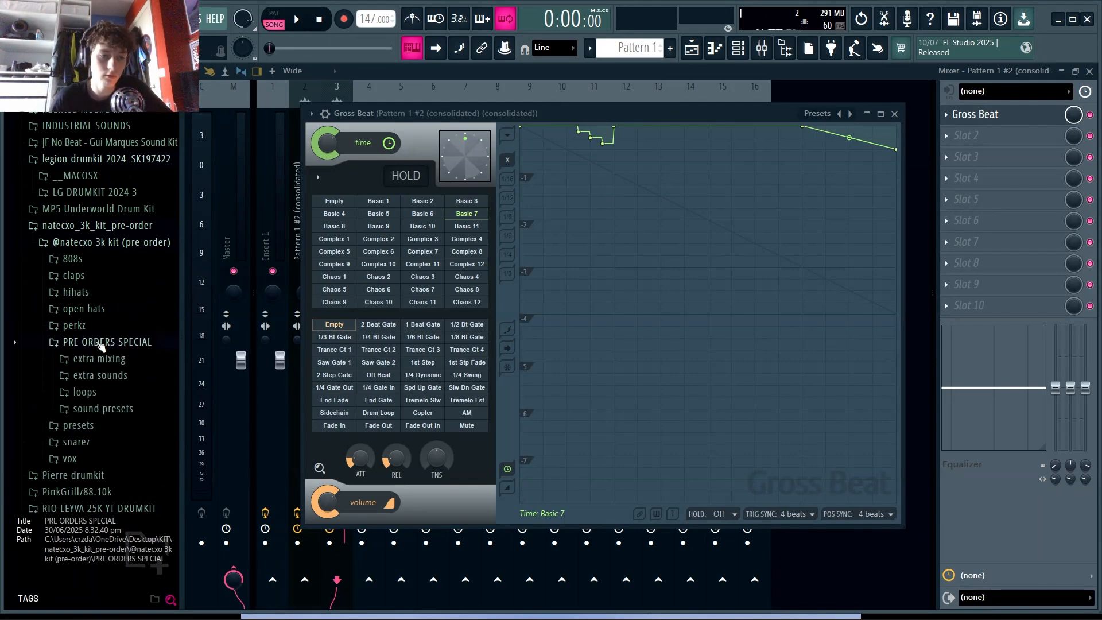
left_click(98, 359)
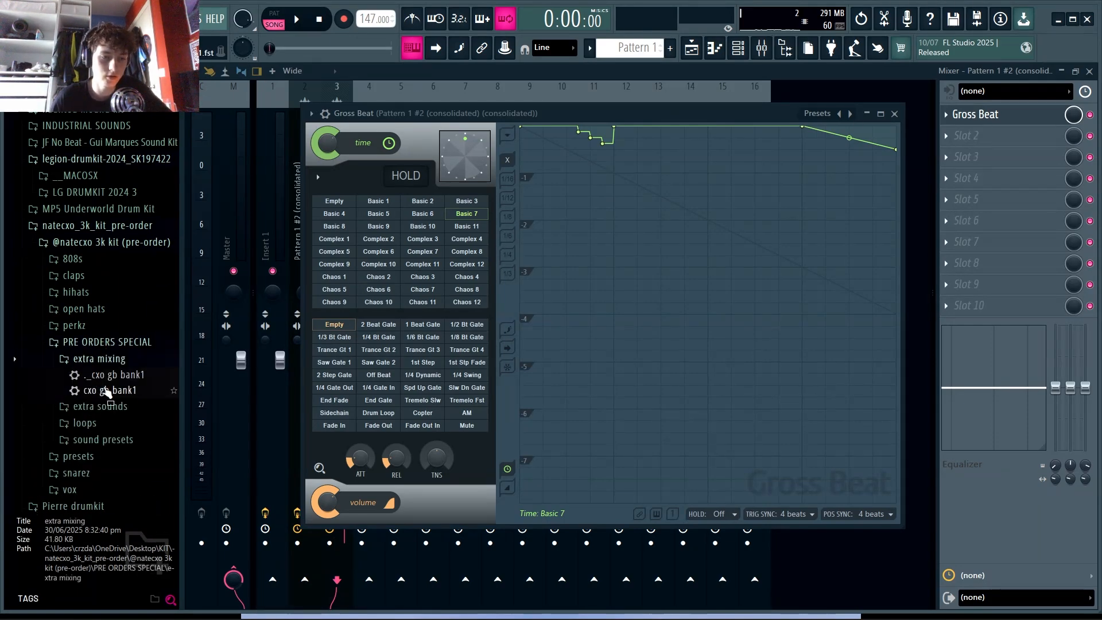
Load the cxo gb bank1 preset into Gross Beat, activate the B 6 mafia stut time slot and preview it
left_click_drag(106, 392, 445, 228)
left_click(423, 213)
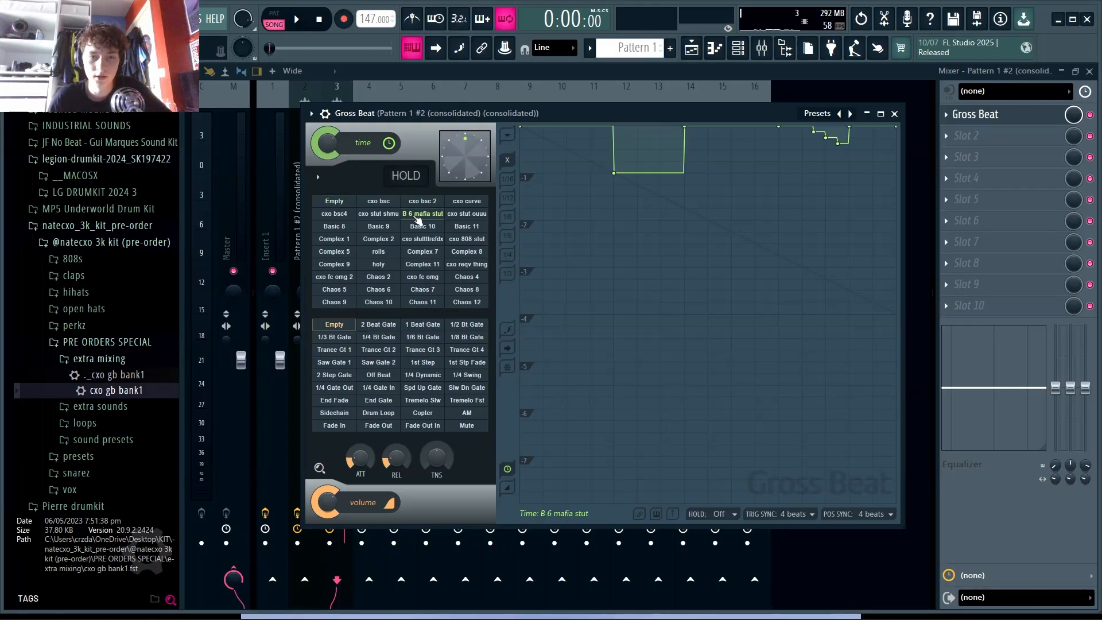
key("space")
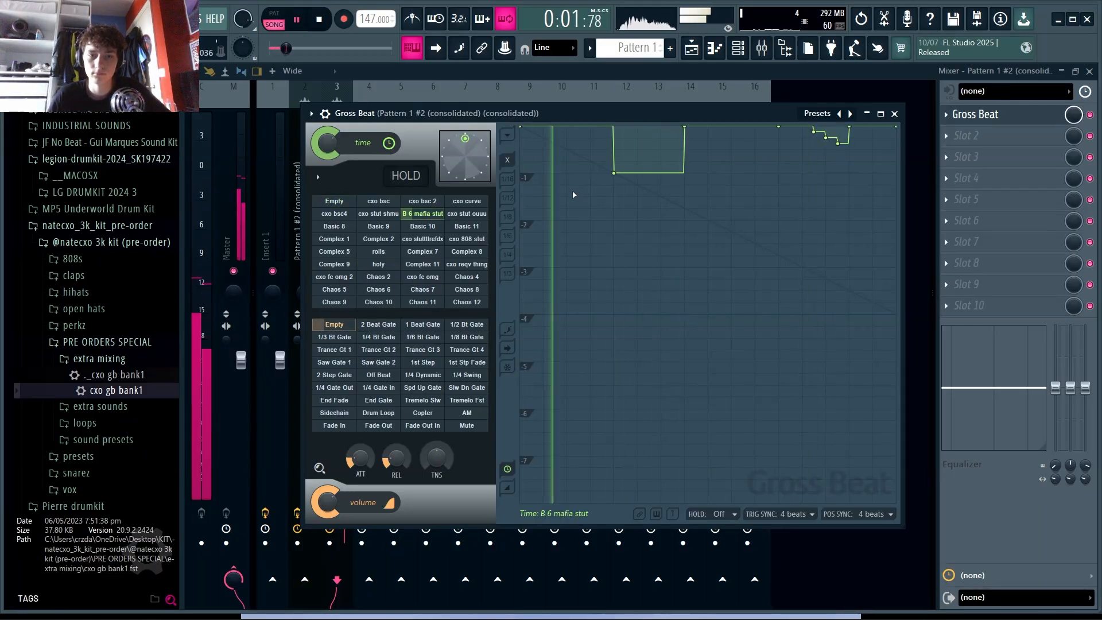
left_click(899, 113)
Add a second Gross Beat in effect slot 2 of mixer track 3
left_click(968, 135)
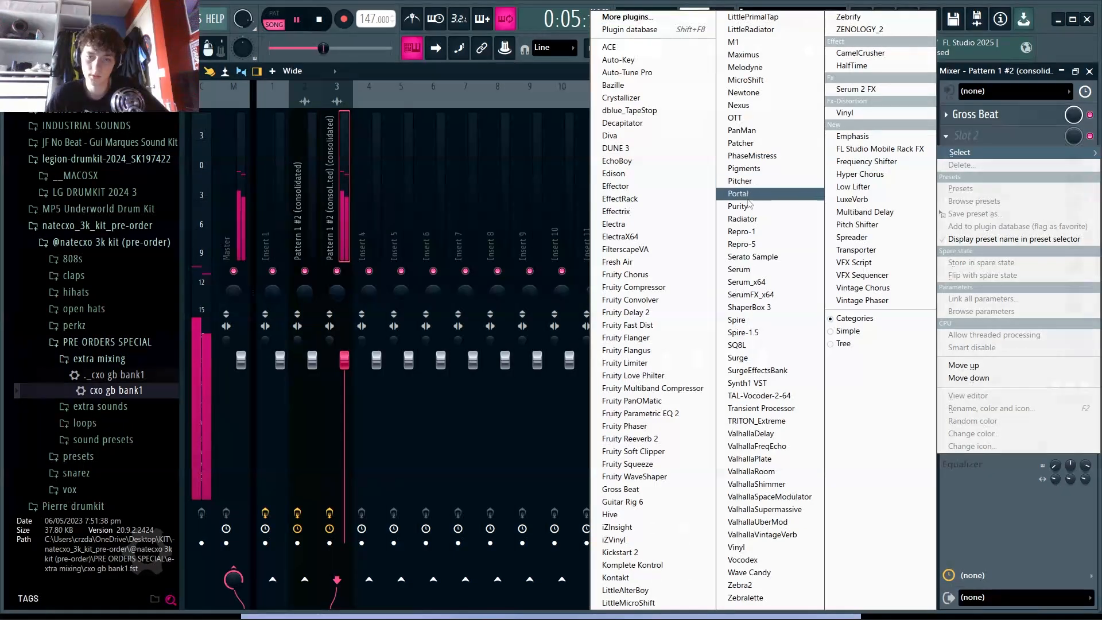
left_click(622, 489)
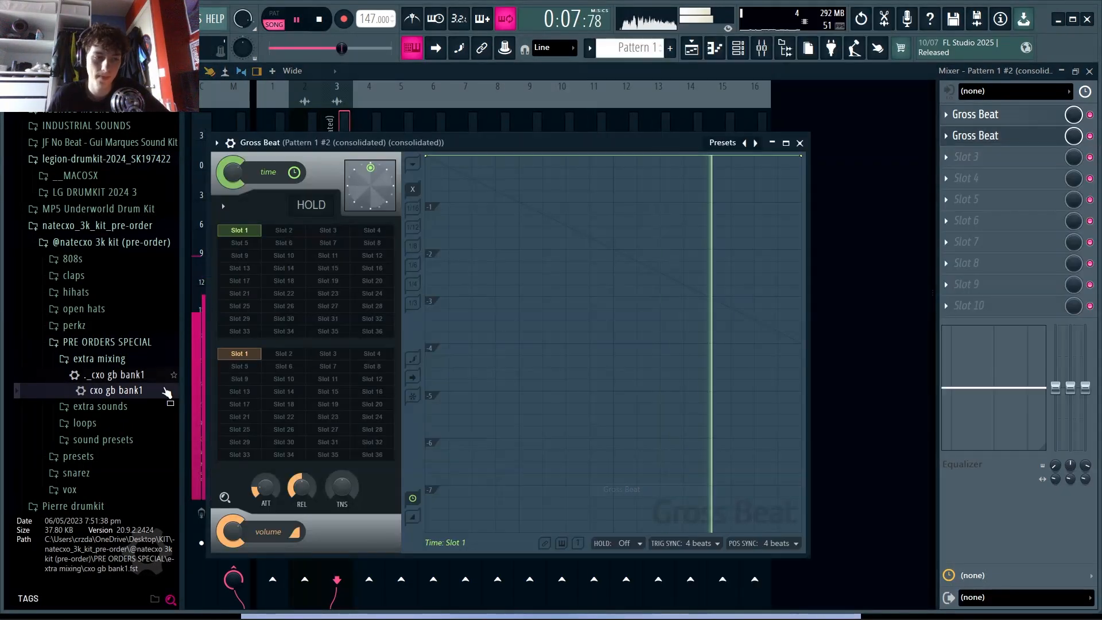
Load the cxo gb bank1 preset into the second Gross Beat and activate the cxo stut shmu time slot
left_click(283, 243)
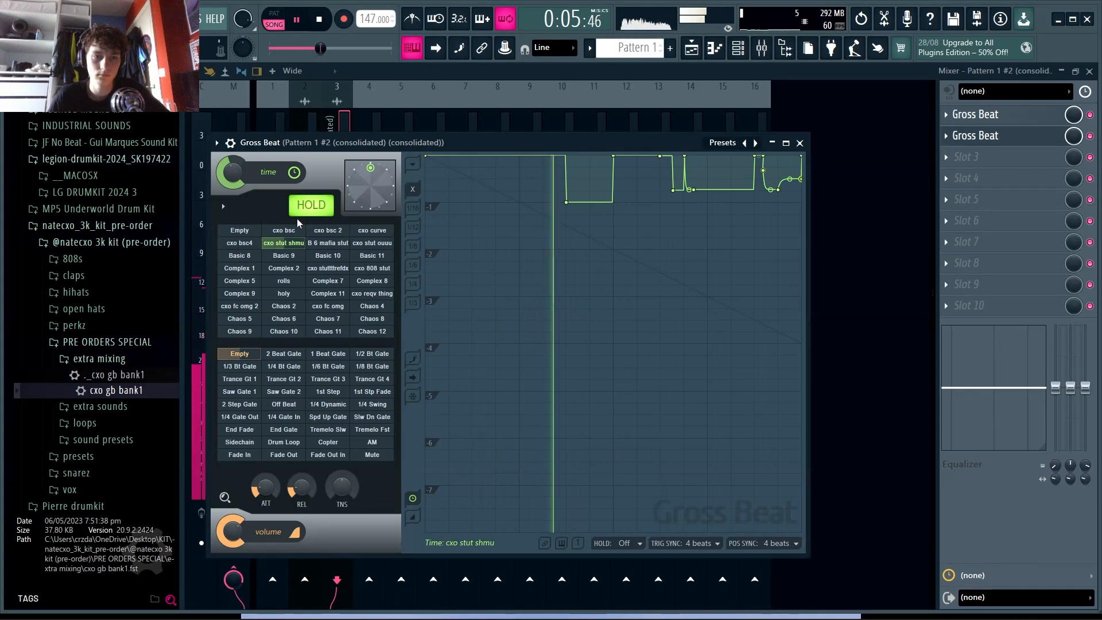
left_click(796, 142)
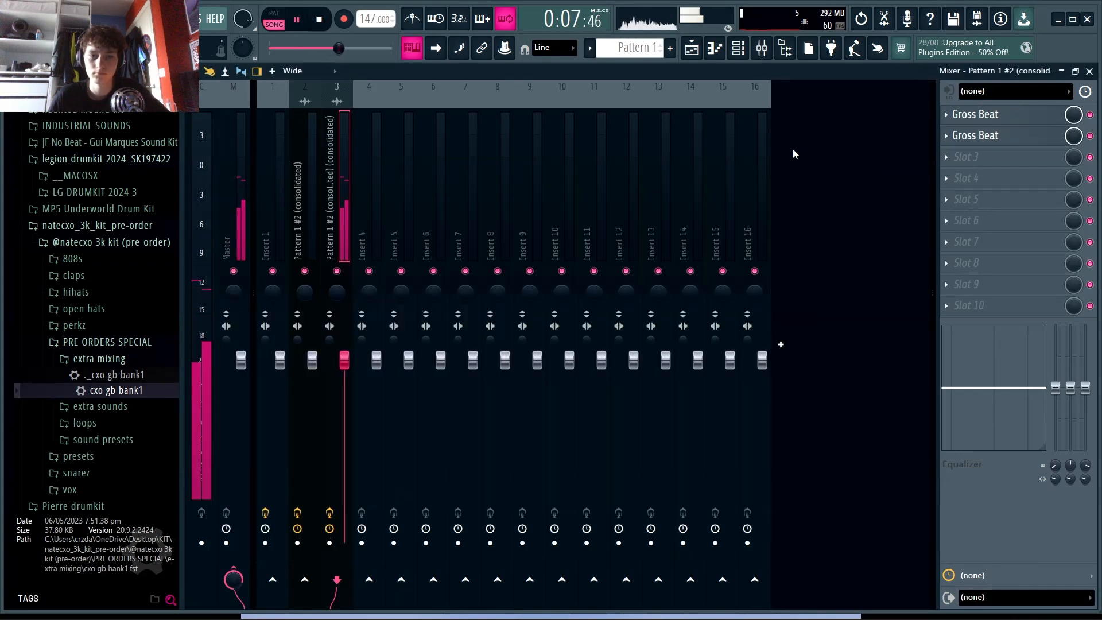
left_click(975, 136)
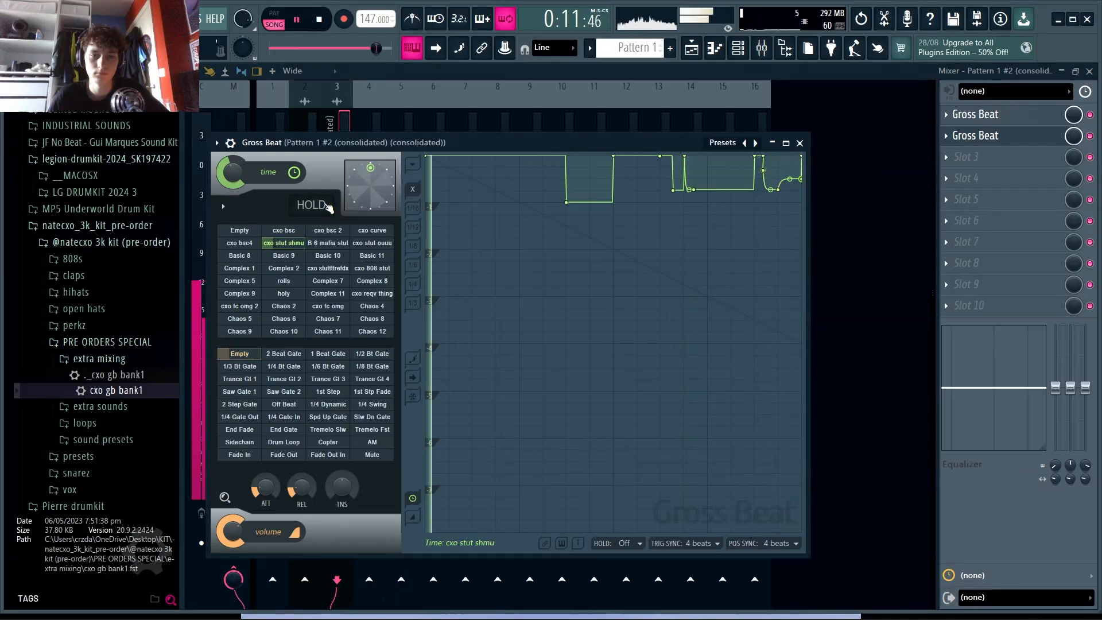
right_click(301, 206)
left_click(373, 198)
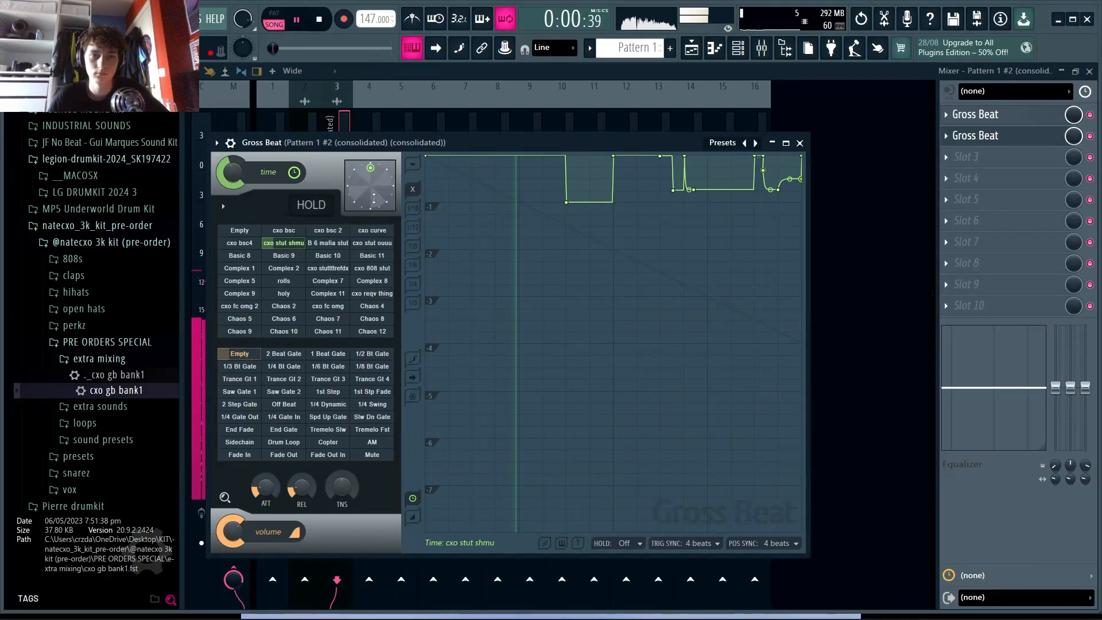
left_click(976, 135)
Add Fruity Parametric EQ 2 in effect slot 3 of mixer track 3 and cut the lows using band 1
left_click(983, 157)
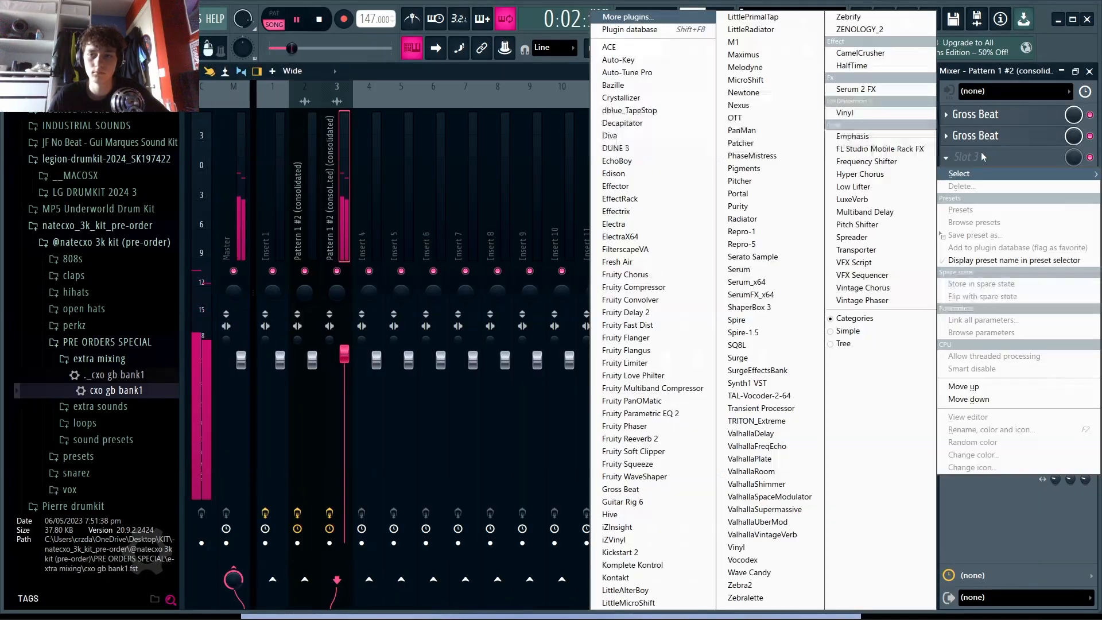
left_click(640, 413)
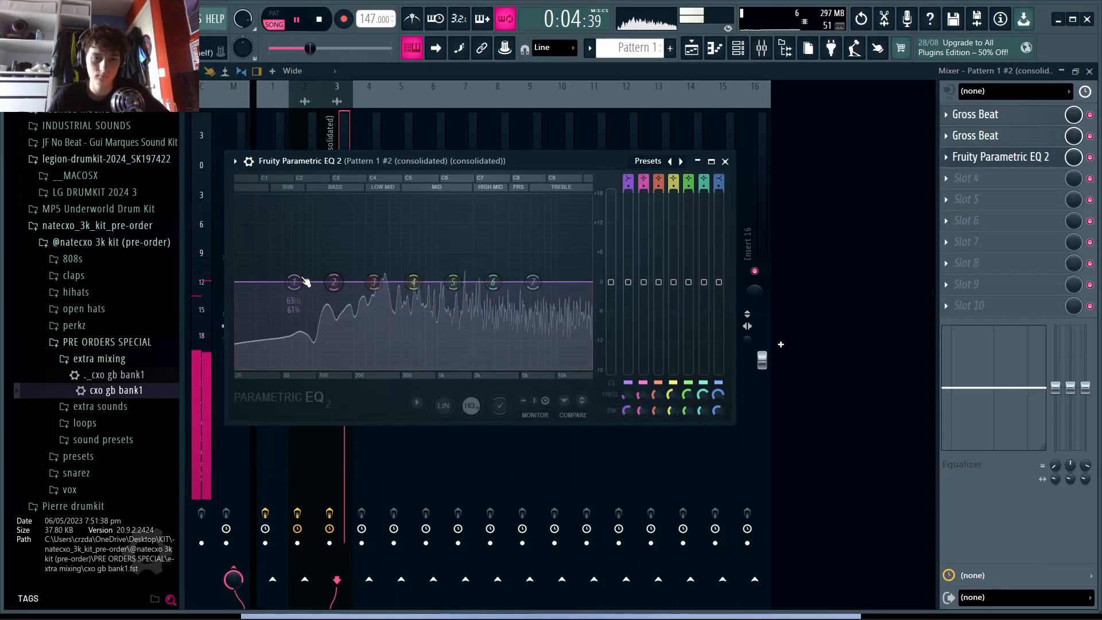
left_click_drag(305, 283, 343, 369)
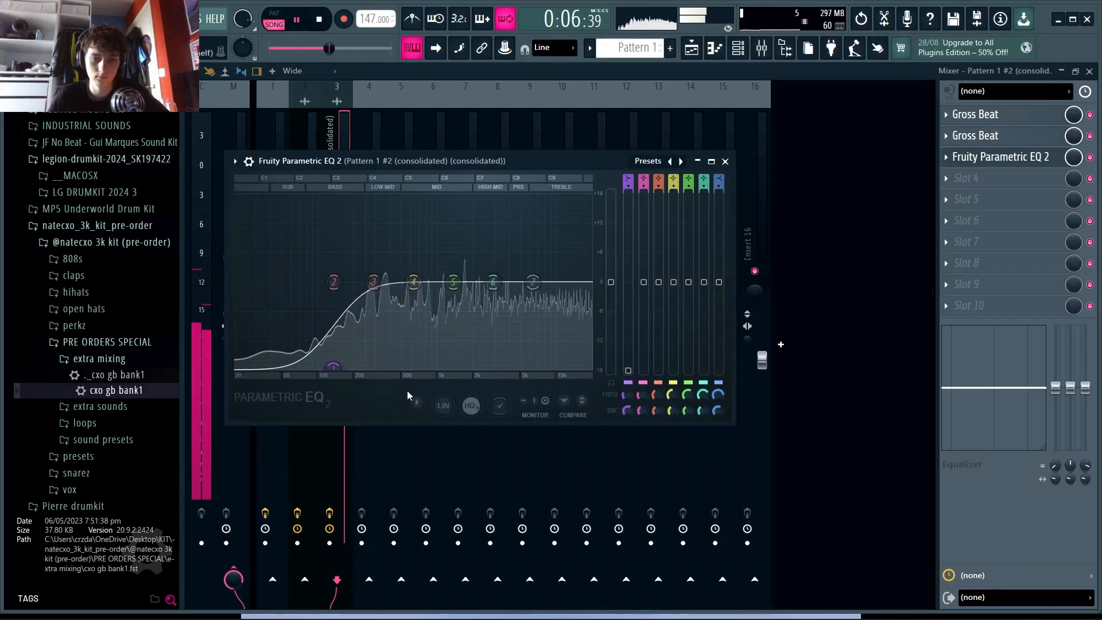
right_click(426, 345)
left_click(476, 549)
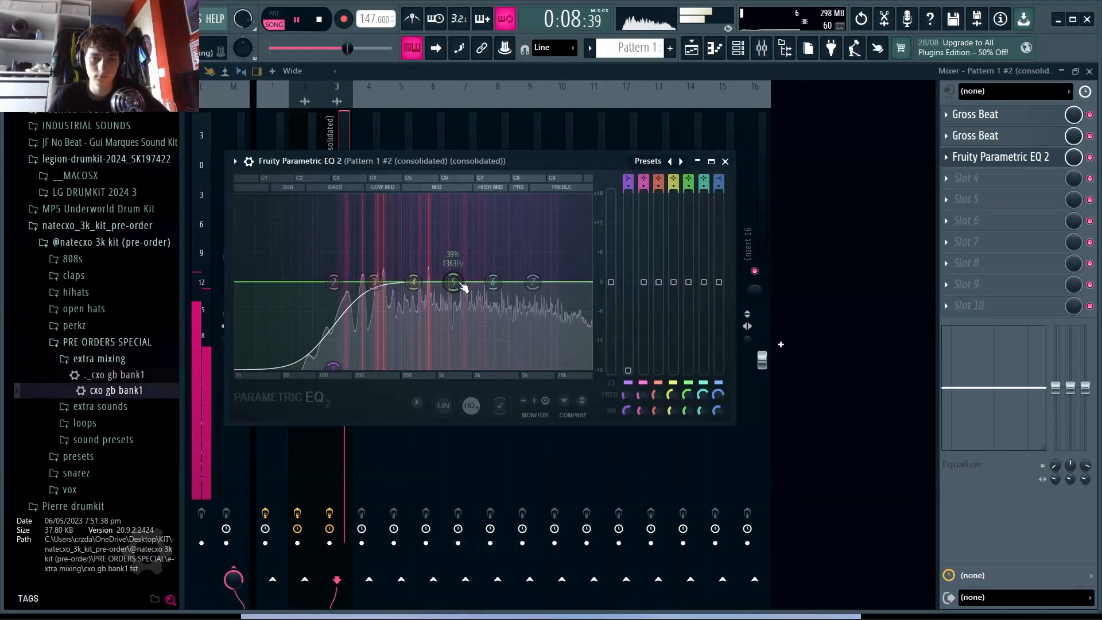
Move EQ band 5 up into the high-mid range and lower its gain slightly
left_click_drag(517, 301, 516, 298)
left_click(533, 281)
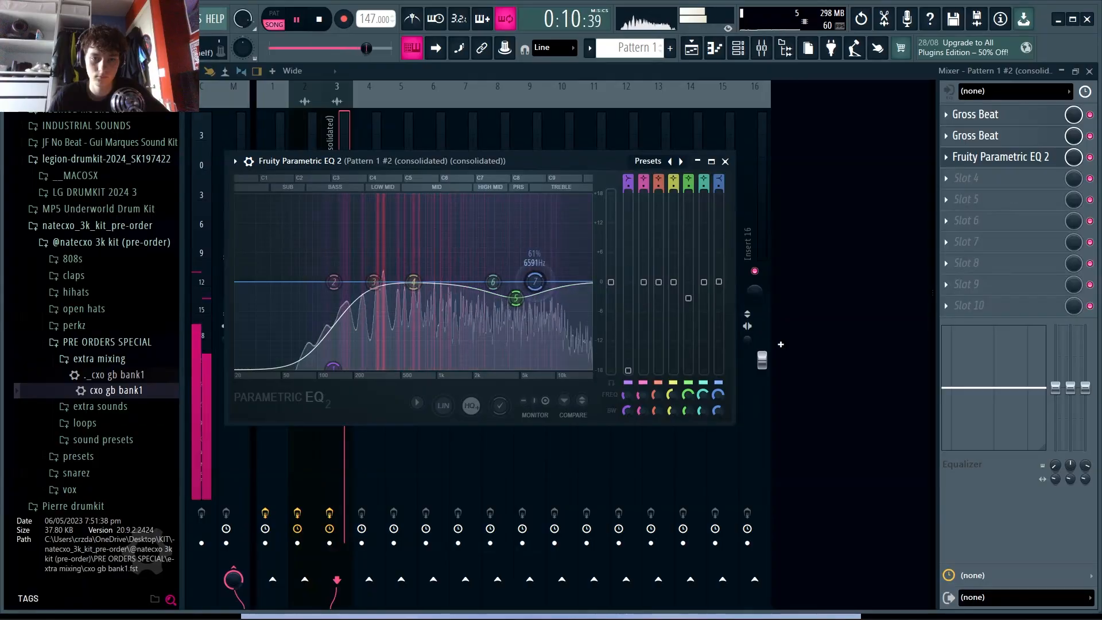
left_click(725, 161)
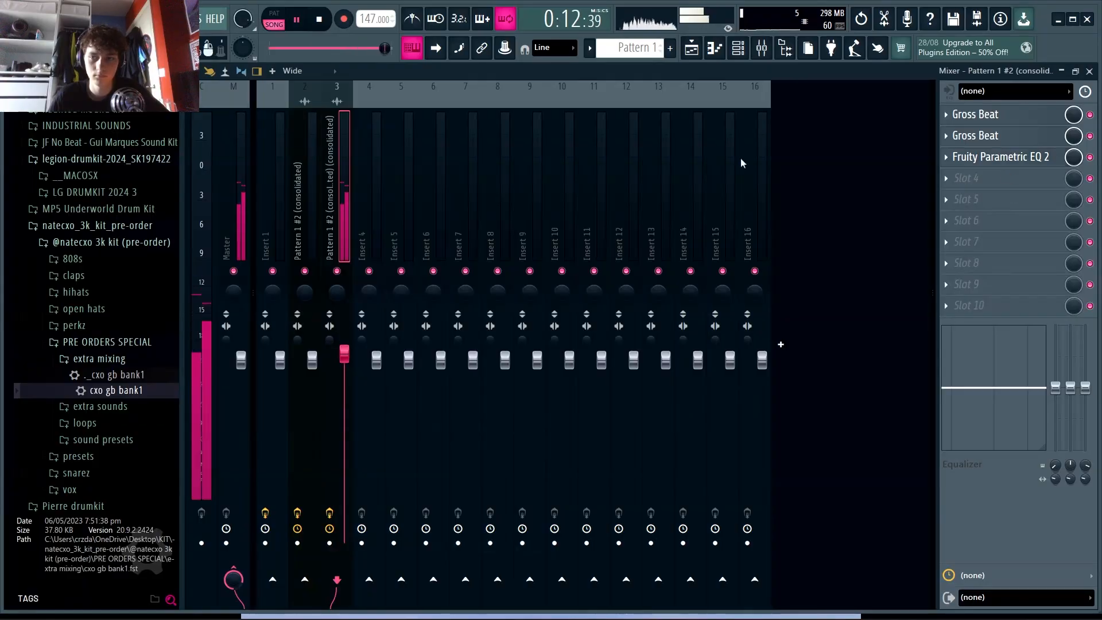
Add Fruity Flangus in effect slot 4 and adjust it with less spread, more delay and a higher wet level
left_click(991, 183)
left_click(654, 351)
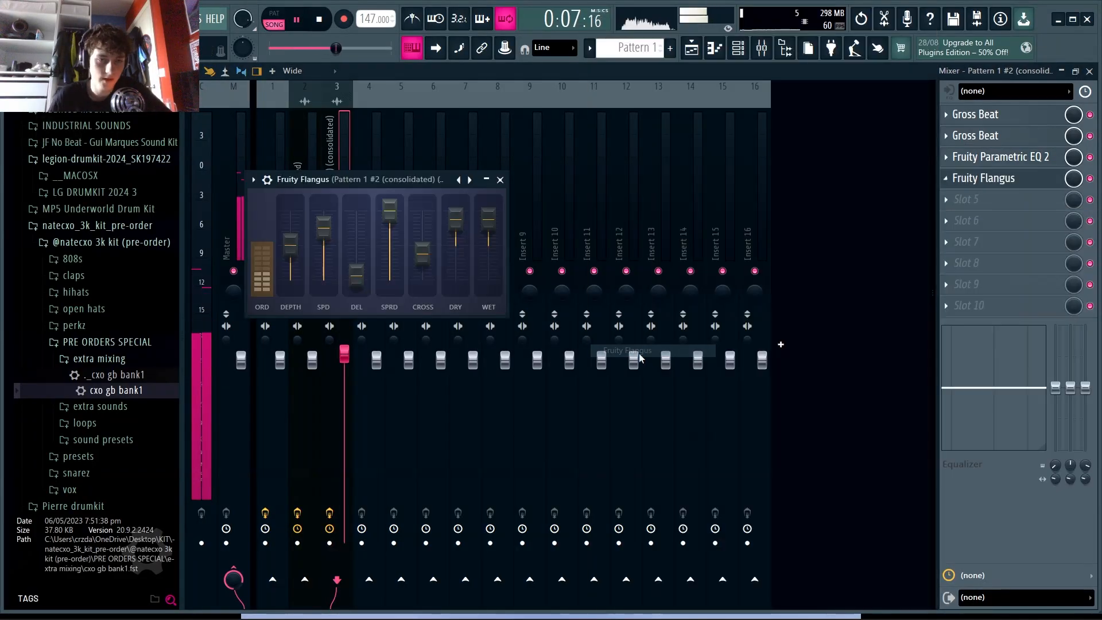
left_click_drag(396, 178, 449, 199)
left_click_drag(445, 236, 445, 261)
left_click_drag(410, 294, 409, 275)
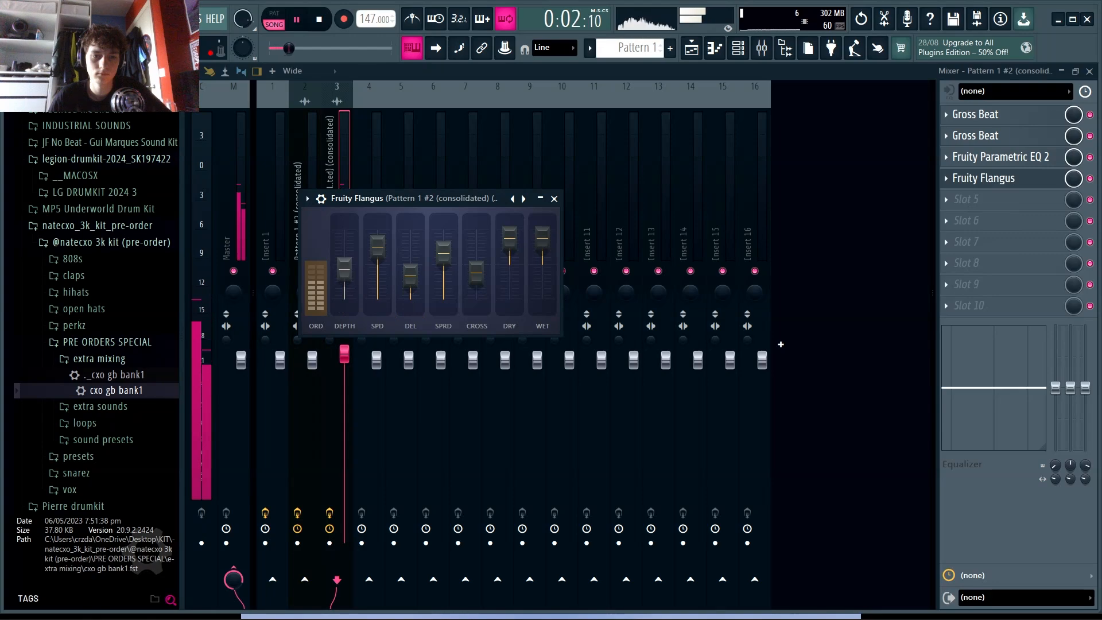
left_click_drag(509, 238, 542, 230)
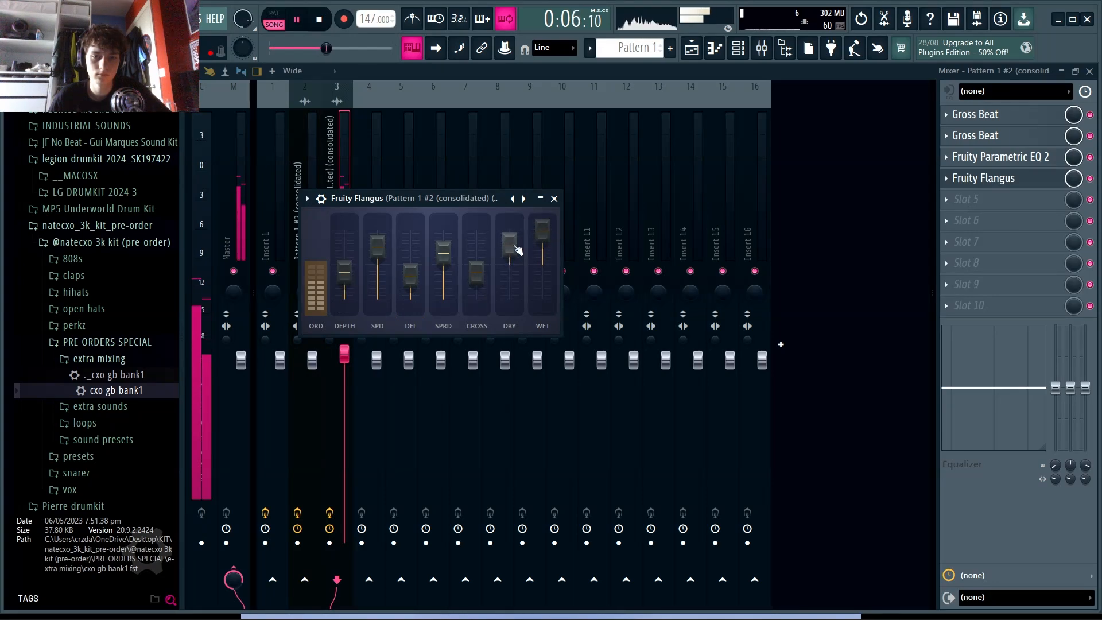
left_click(554, 198)
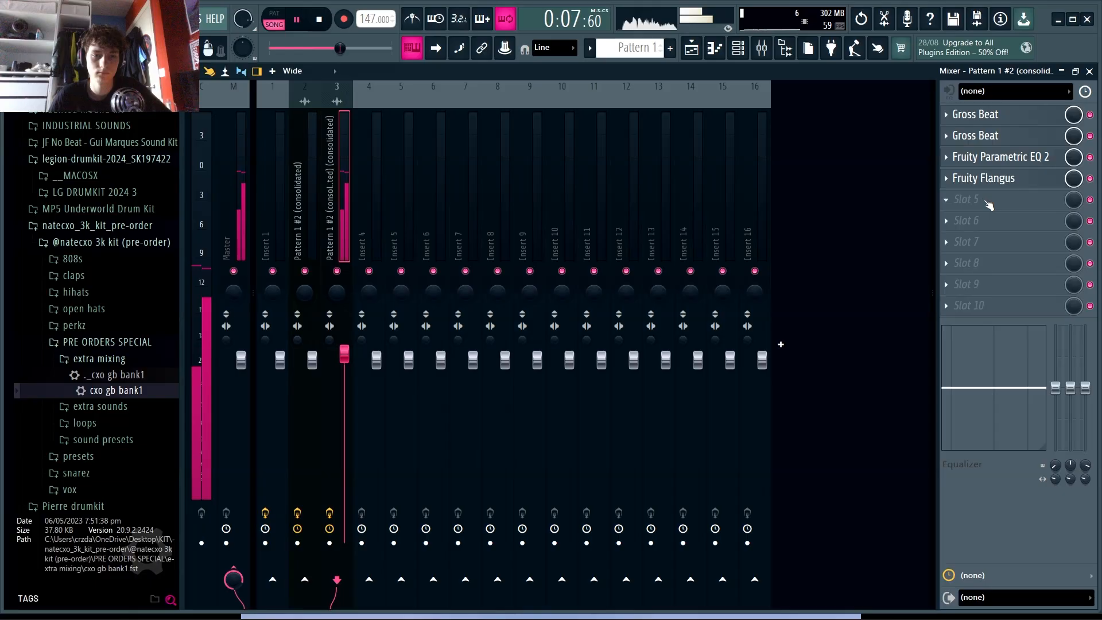
Reverse the consolidated audio clip on playlist Track 1 and play it back
left_click(1090, 71)
left_click(588, 125)
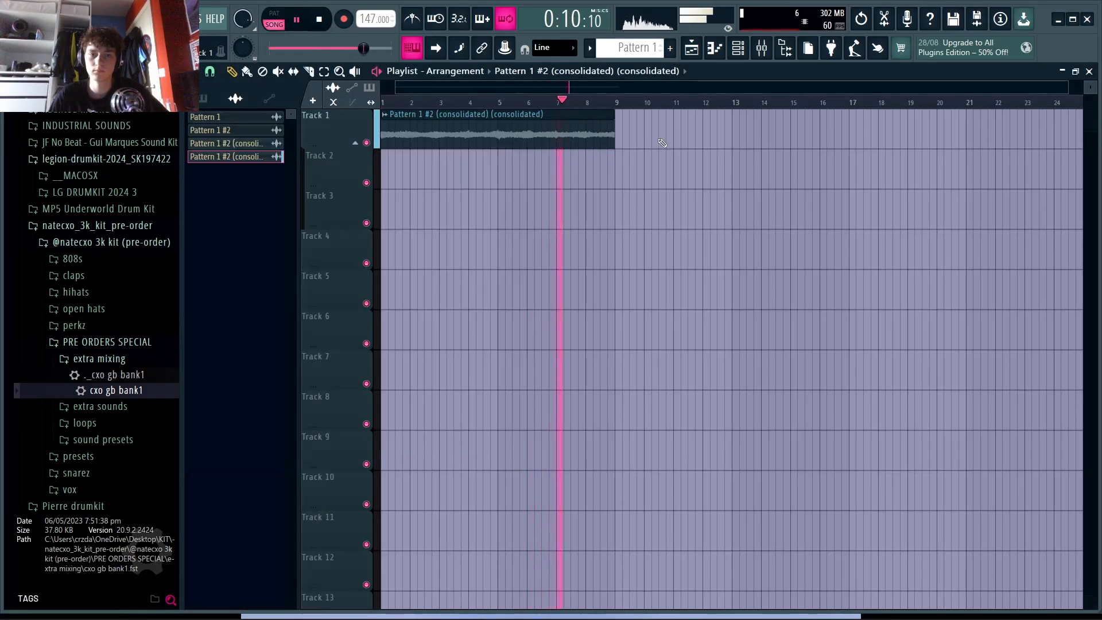
key("space")
double_click(542, 133)
left_click(404, 288)
key("space")
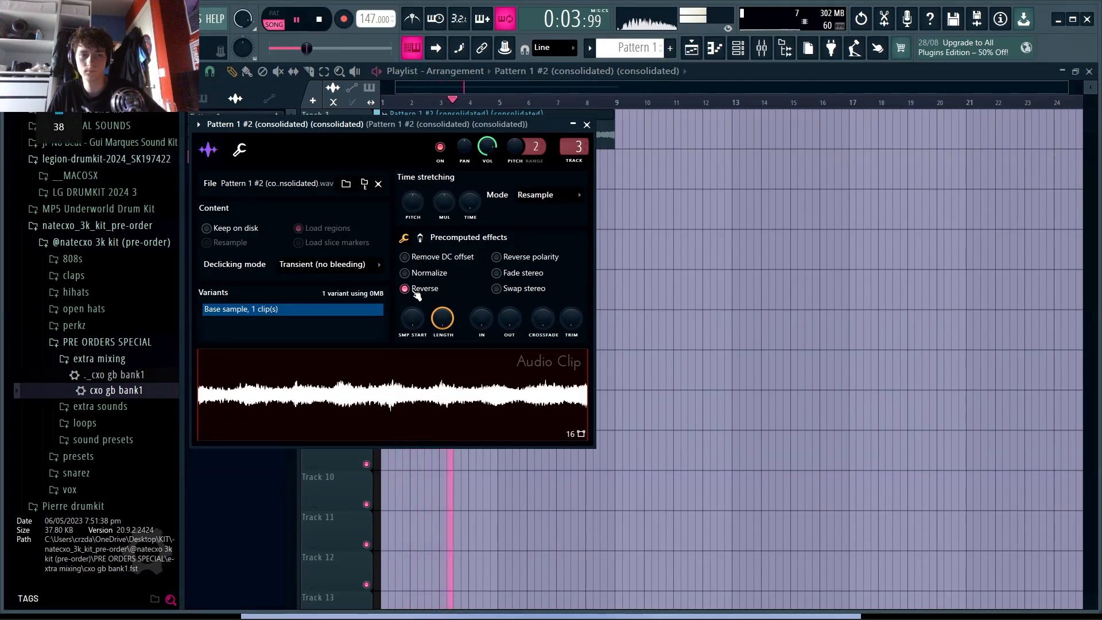
left_click(586, 124)
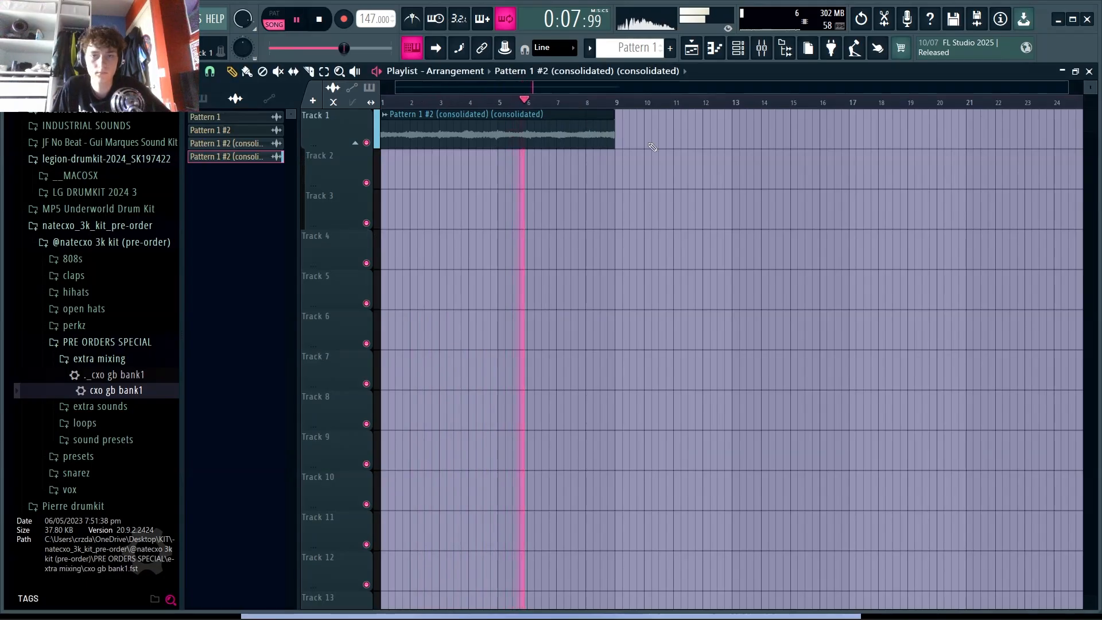
Select the reversed clip on Track 1 and consolidate it to a 16Bit int stereo WAV with the Cut remainder tail
left_click(450, 126)
double_click(450, 126)
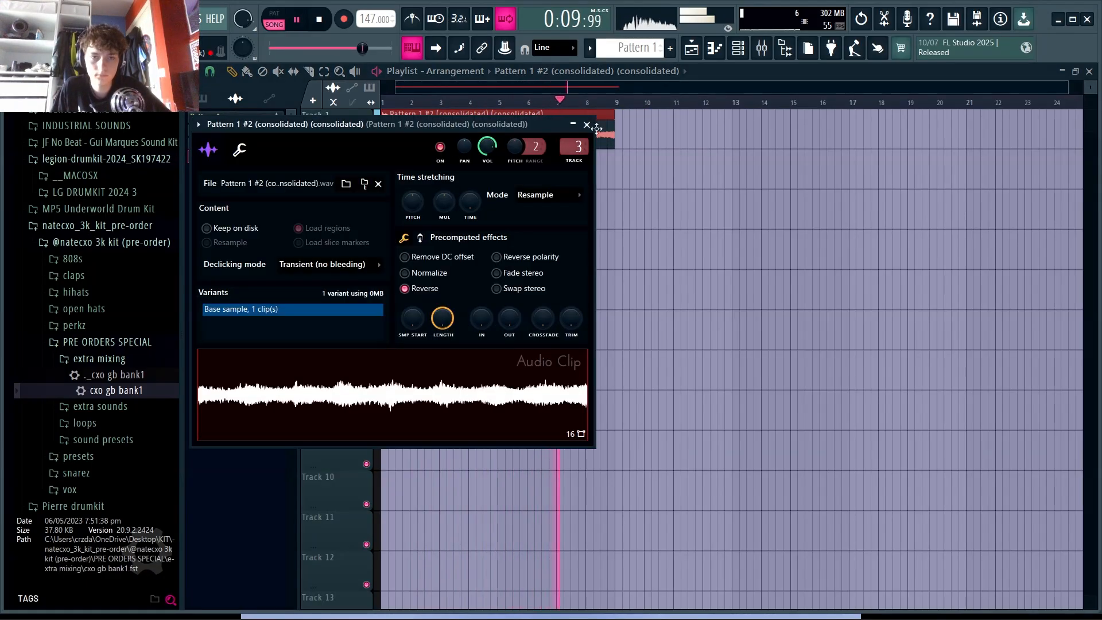
left_click(586, 124)
key("ctrl+alt+c")
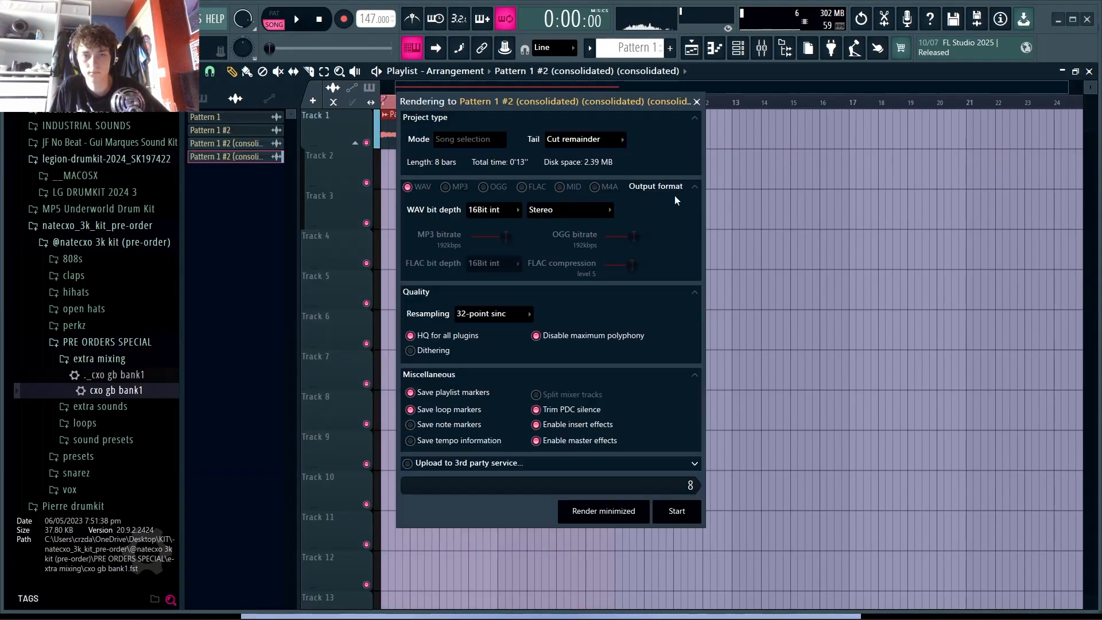
left_click(677, 511)
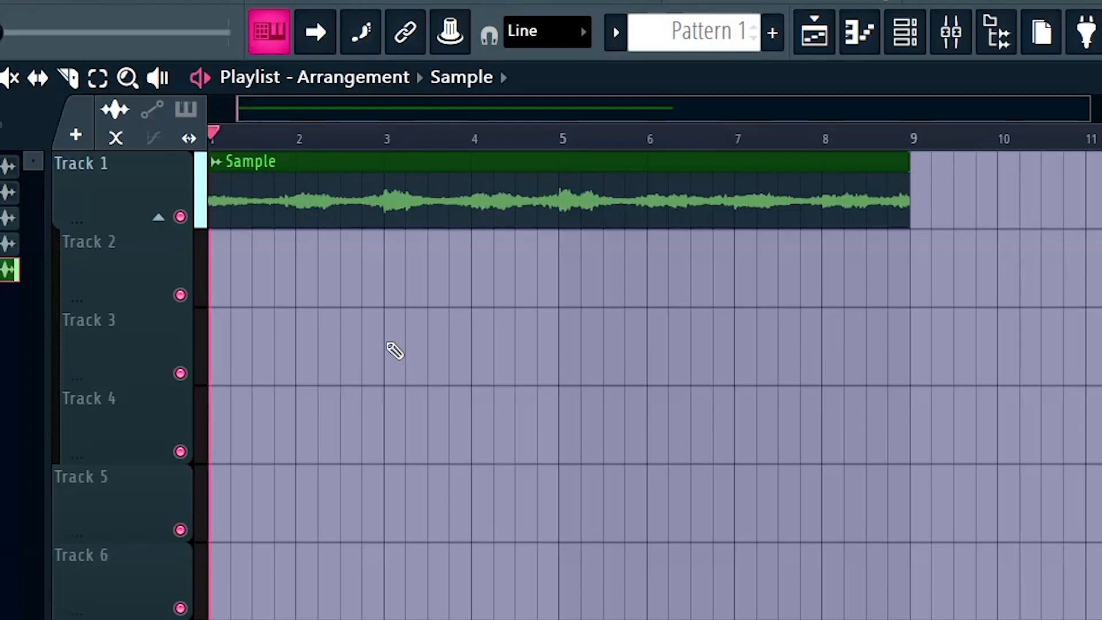
Play the rendered Sample clip and set its time-stretching mode to Stretch
key("space")
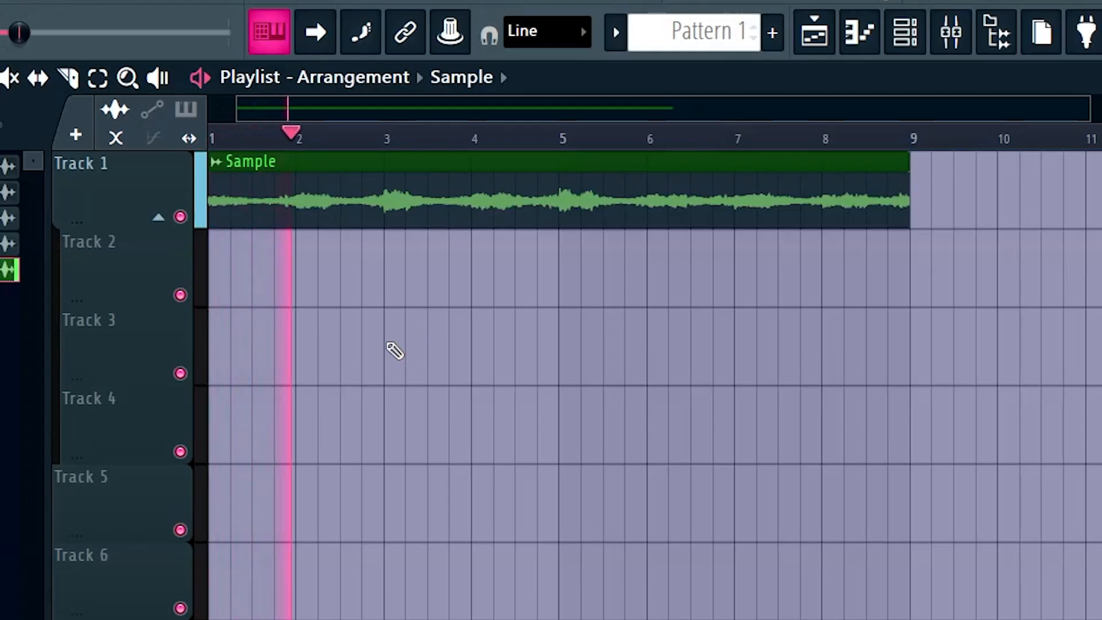
double_click(490, 184)
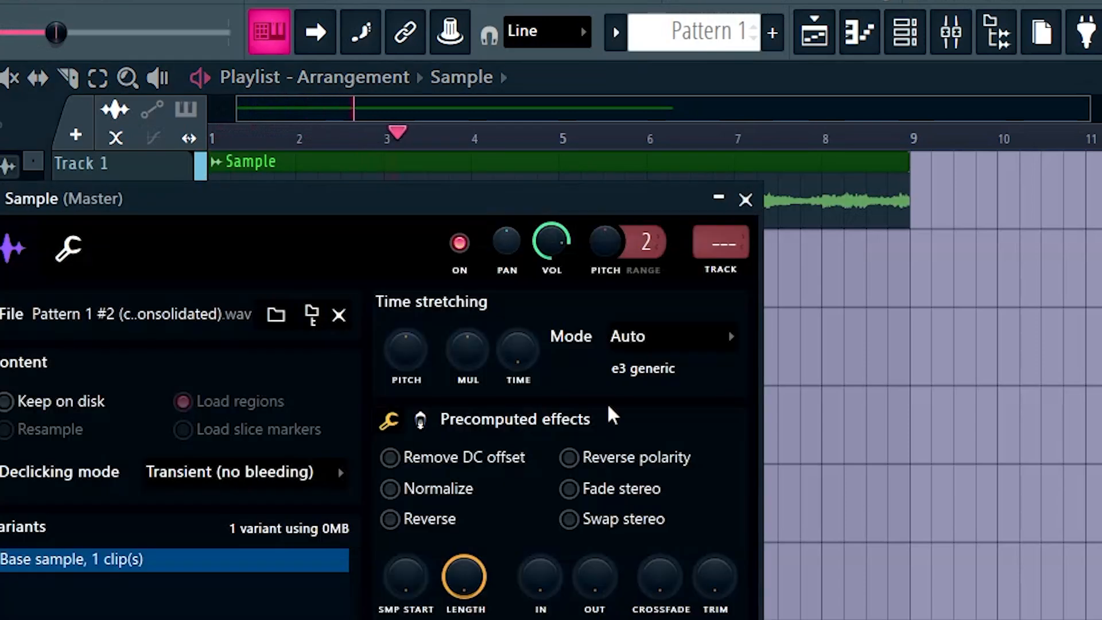
left_click(649, 339)
left_click(652, 412)
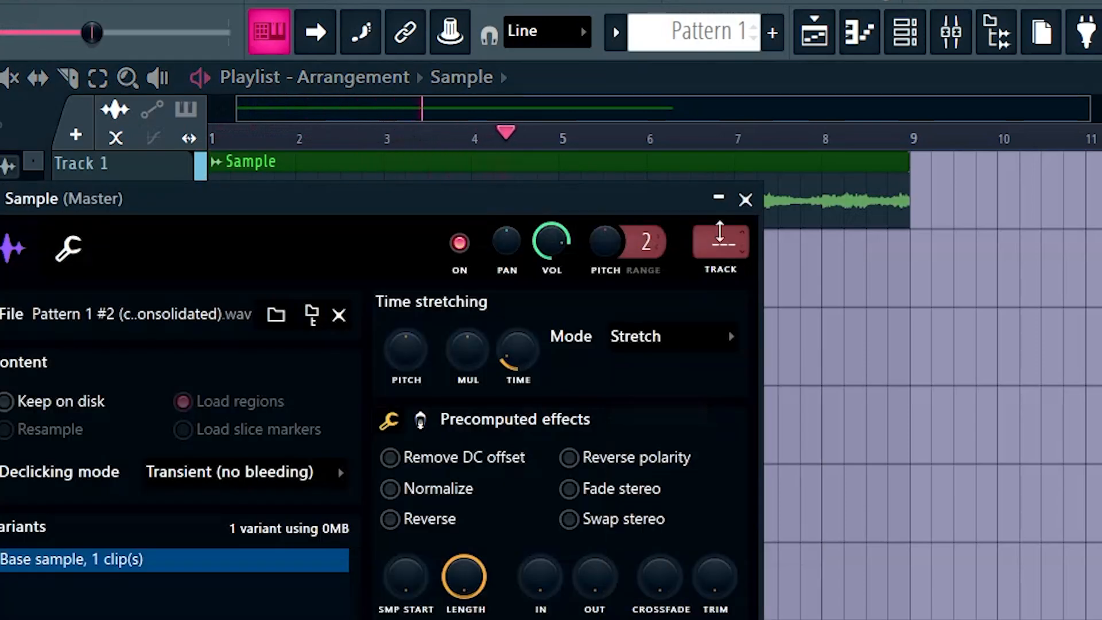
left_click(745, 199)
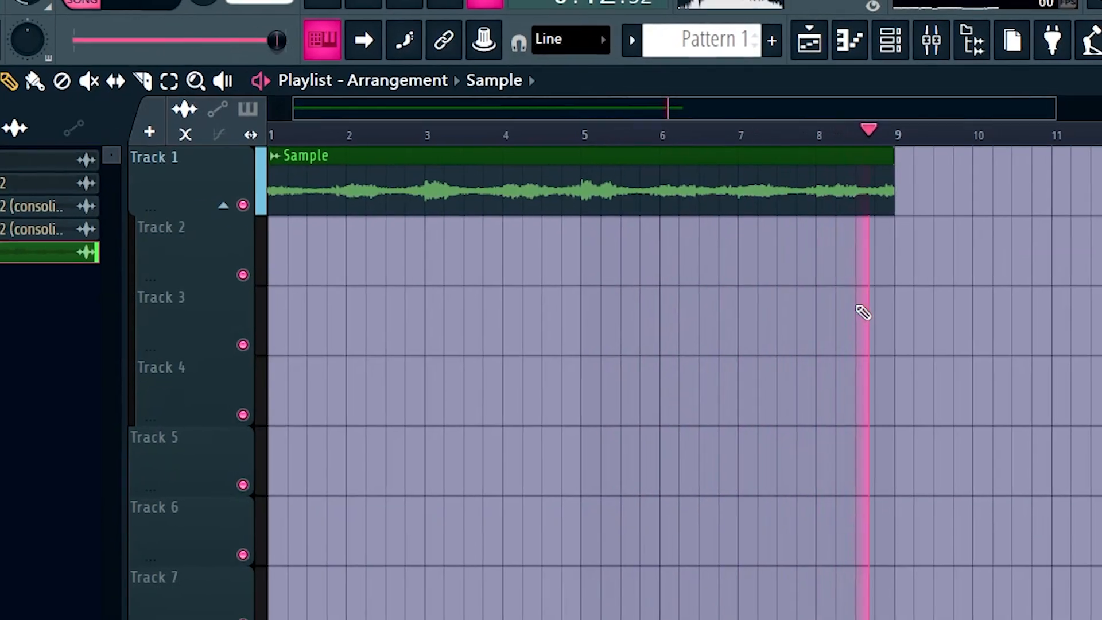
Stop playback and route the Sample clip to mixer track 4
key("space")
double_click(706, 193)
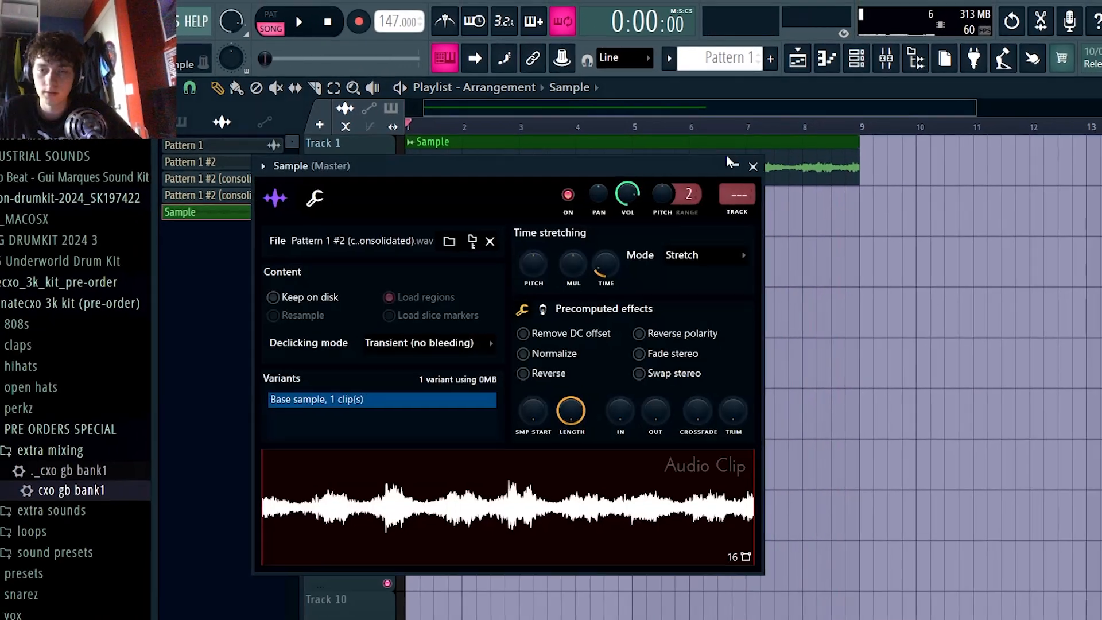
left_click(738, 194)
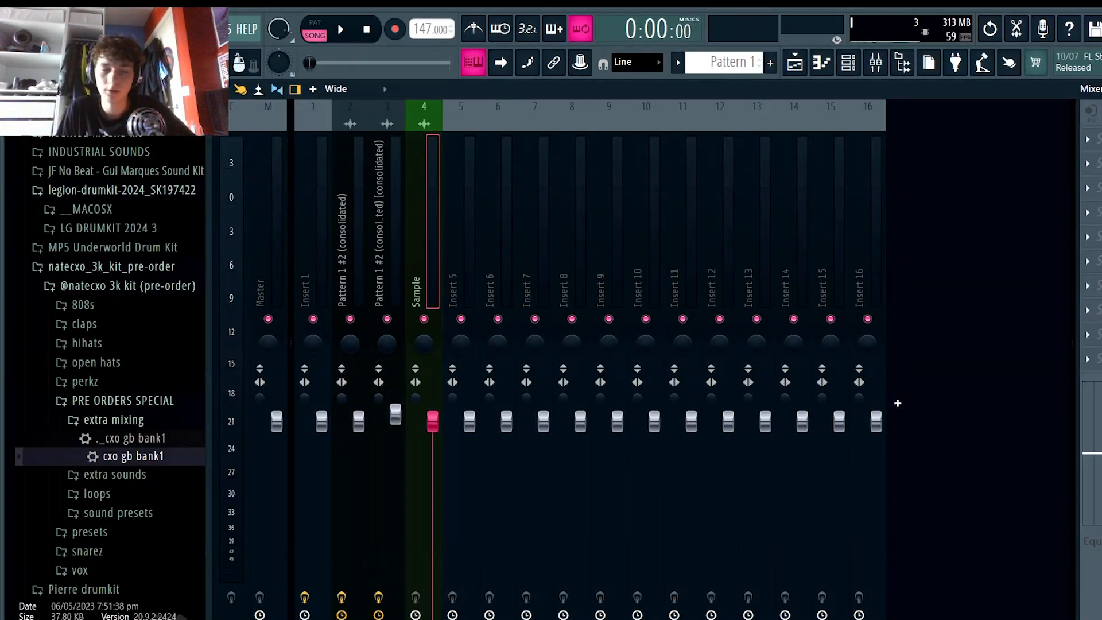
key("F9")
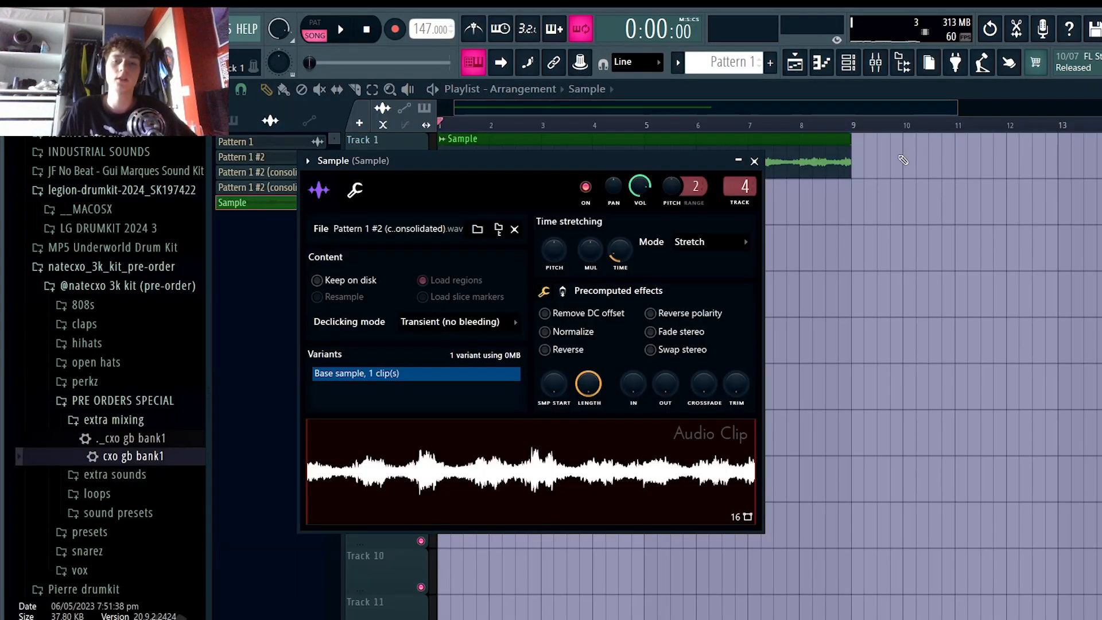
left_click(755, 164)
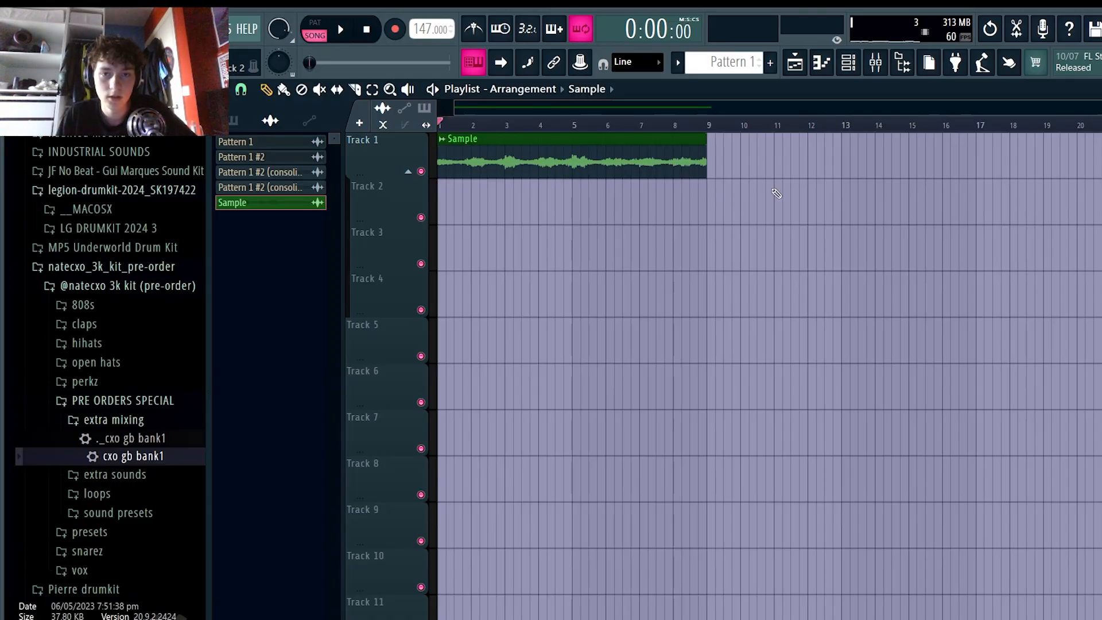
Stretch the Sample clip on Track 1 to double its length, ending at bar 17, and play it back
left_click_drag(698, 144, 968, 186)
key("space")
key("space")
key("space")
scroll(554, 211, "down", 2)
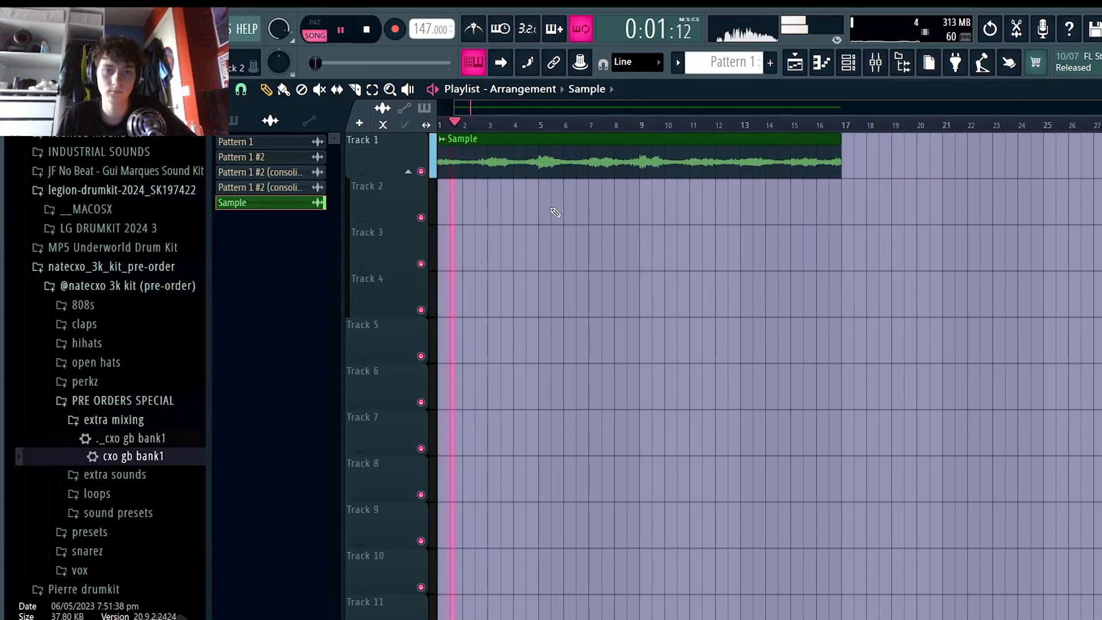
scroll(553, 211, "up", 3)
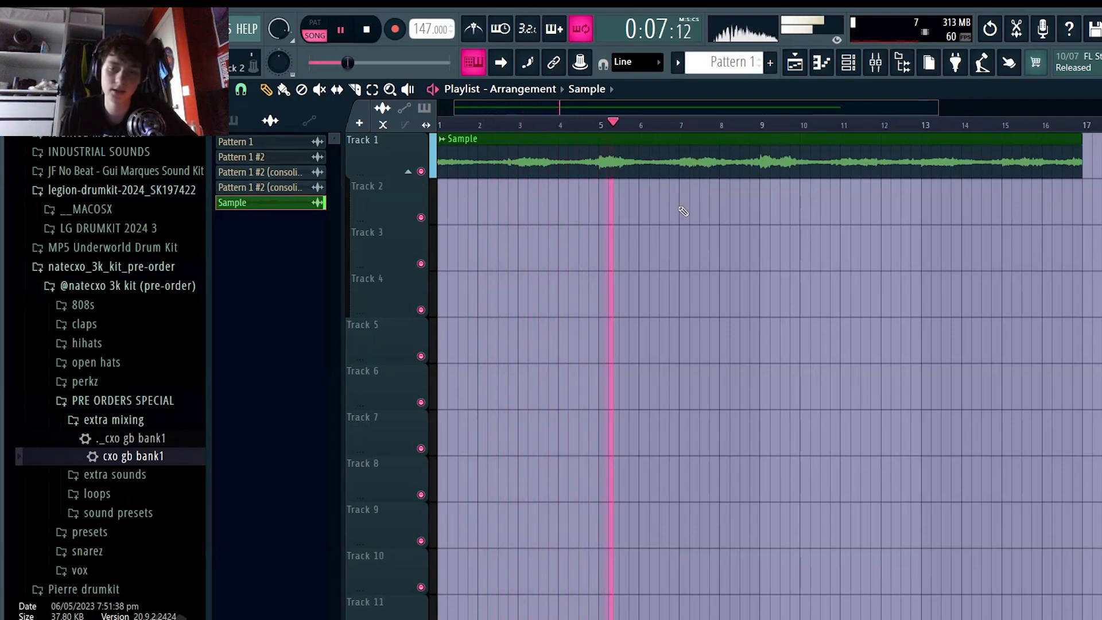
Stop playback and shorten the Sample clip on Track 1 so it ends at bar 9
key("space")
left_click_drag(1081, 150, 761, 150)
scroll(652, 192, "down", 2)
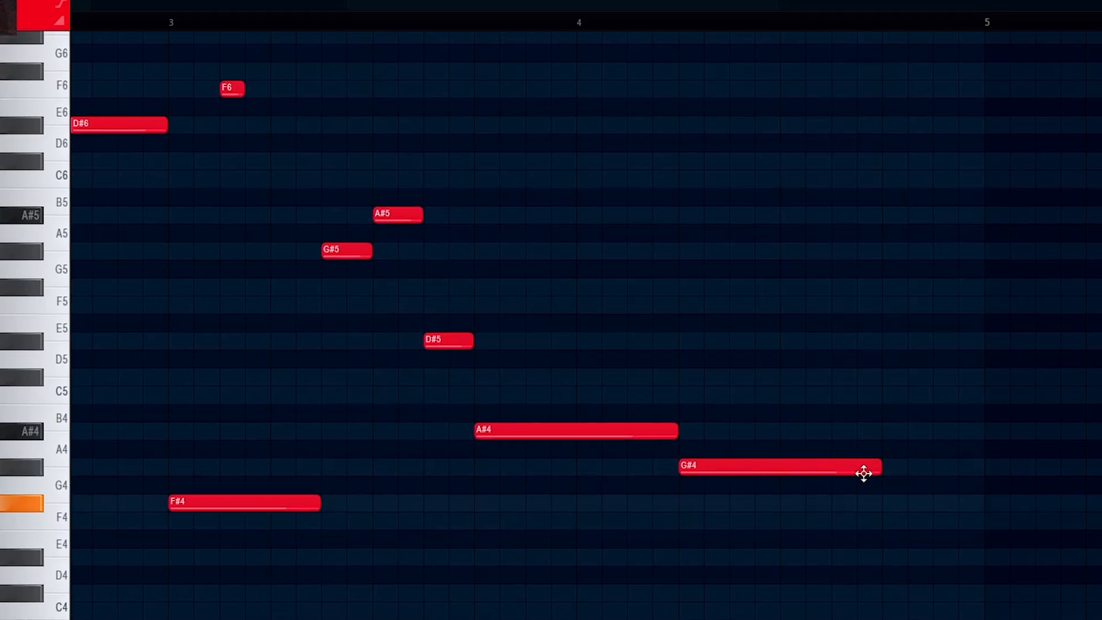
Lengthen the final G#4 note of the Serum 2 melody so it ends at bar 5
left_click_drag(880, 476, 978, 488)
scroll(428, 223, "down", 3)
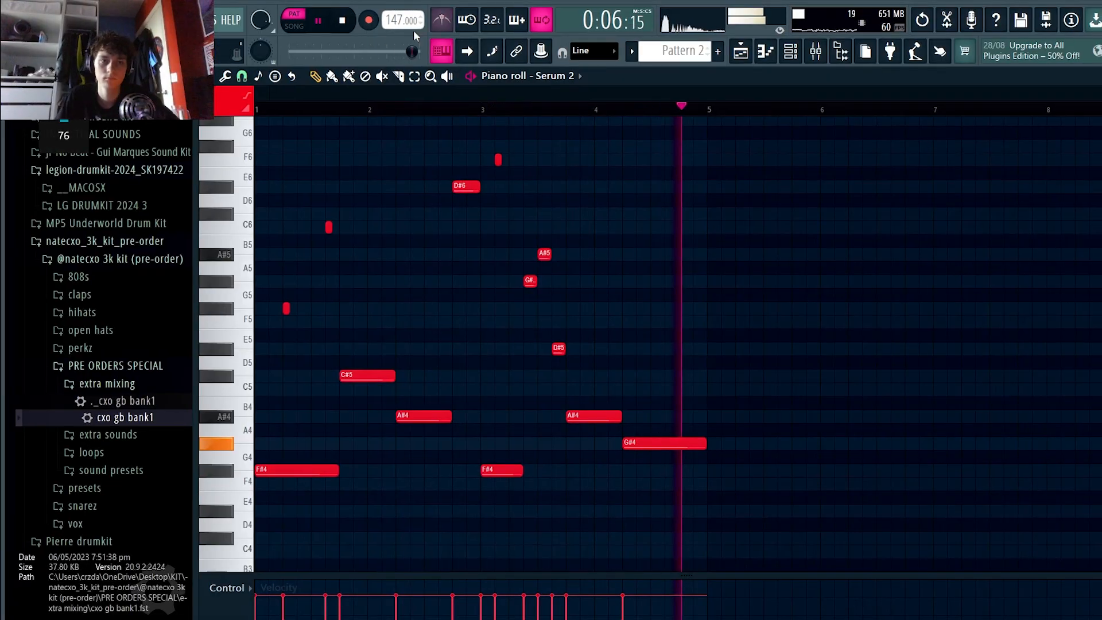
Review the effects on Insert 6, the METALIC BASS patch in Serum 2 #2 and the channel rack
key("F9")
left_click(1081, 132)
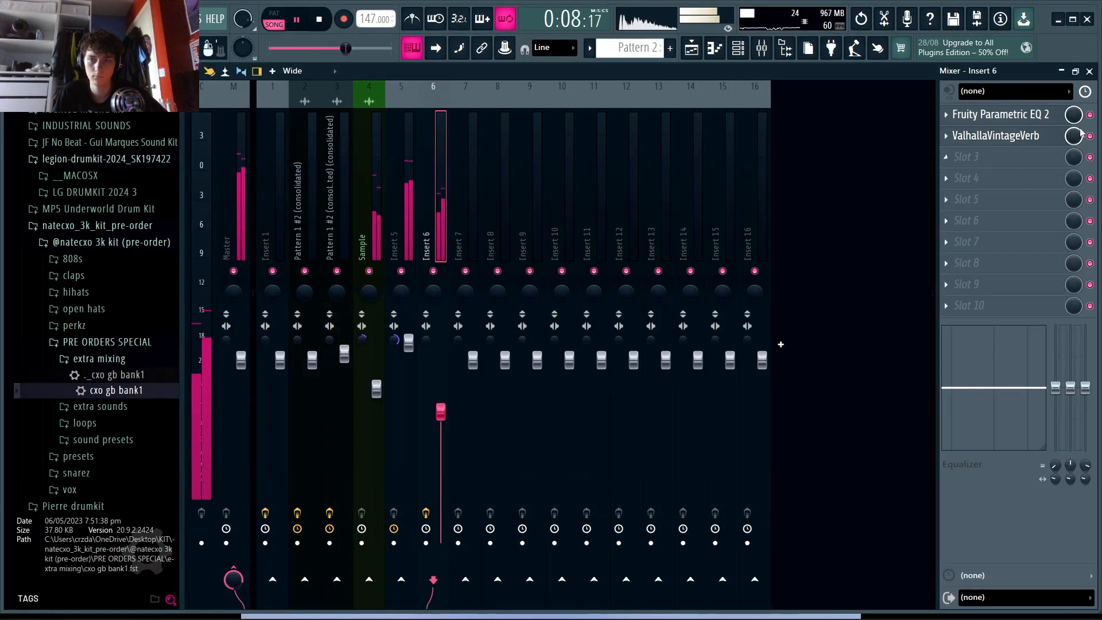
left_click(1089, 71)
left_click(541, 72)
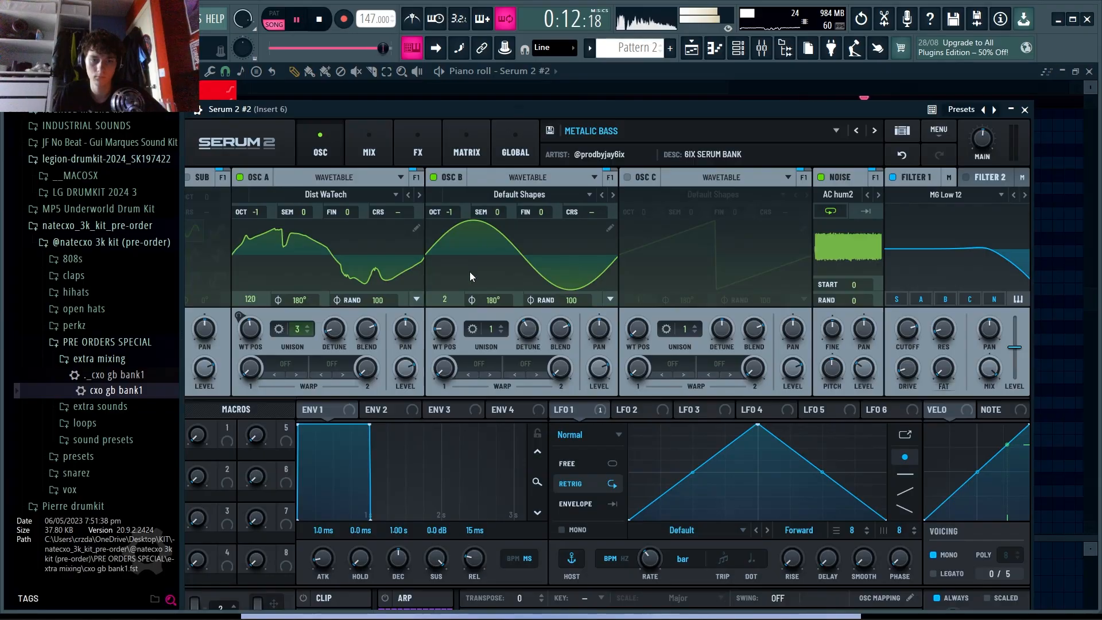
key("F6")
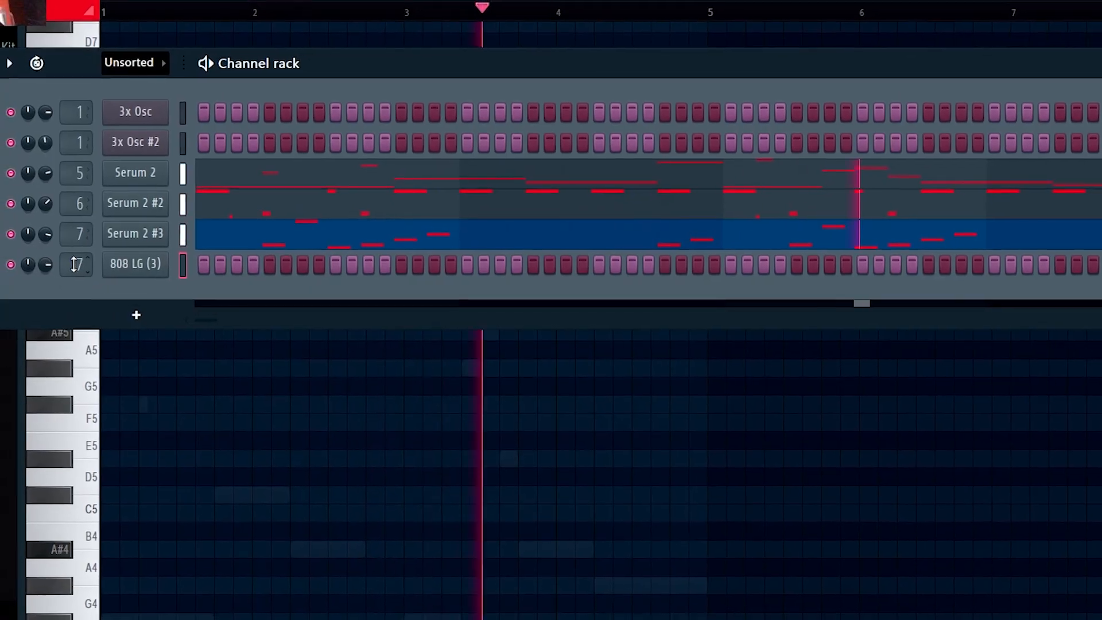
Route the 808 LG (3) channel to mixer track 8 and make it cut itself
right_click(164, 256)
left_click(287, 402)
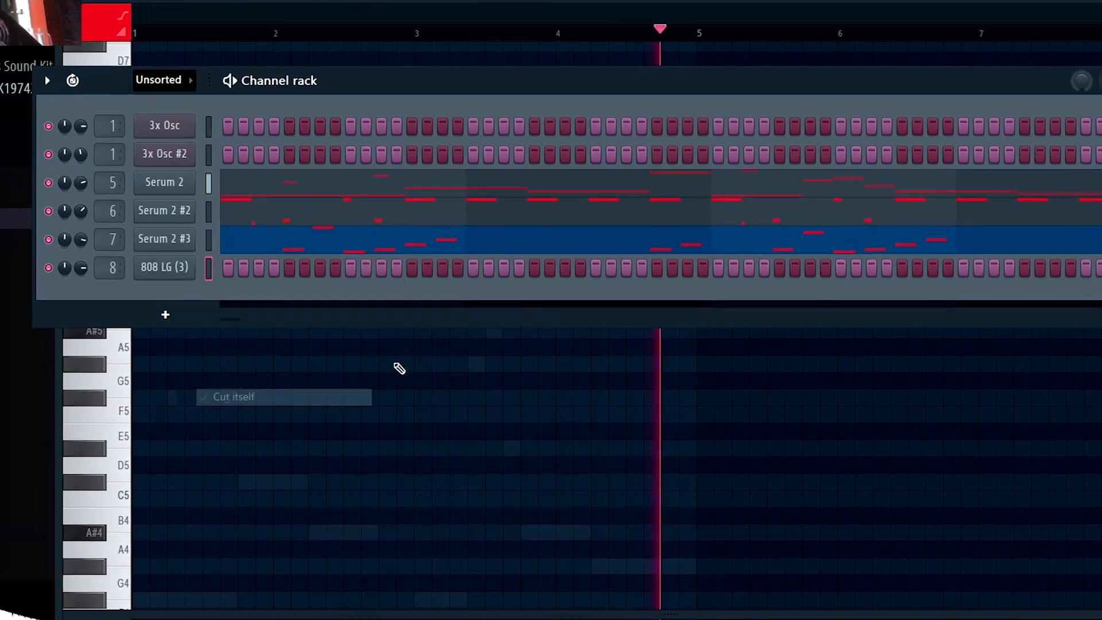
key("F6")
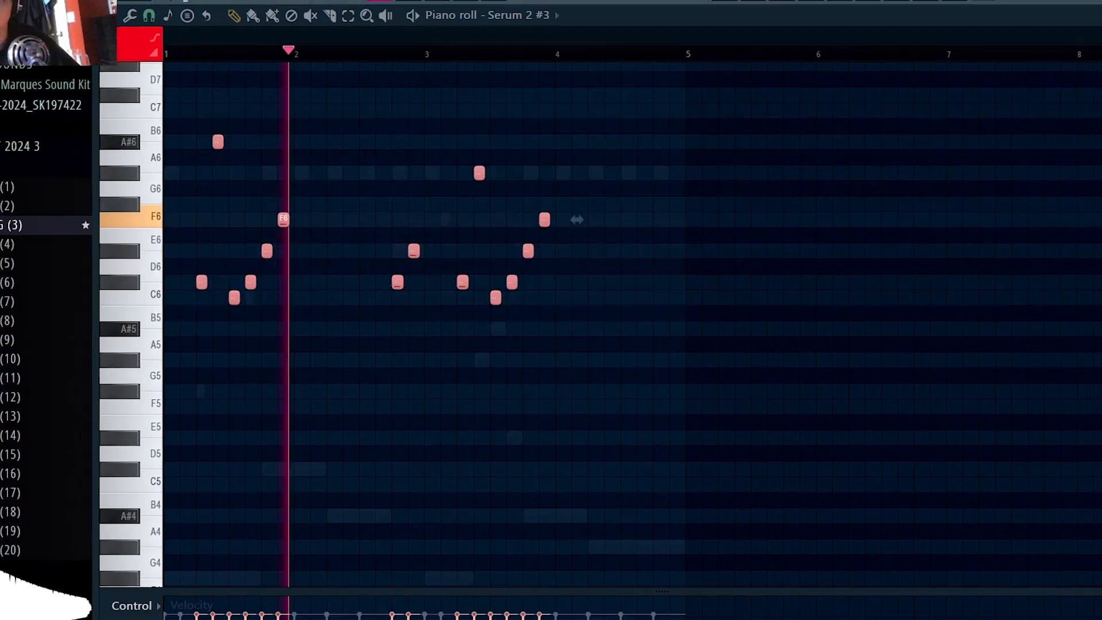
Create a new Pattern 3 and place its clip on Track 4 of the playlist at about bar 2
key("Return")
left_click(516, 95)
scroll(516, 95, "down", 2)
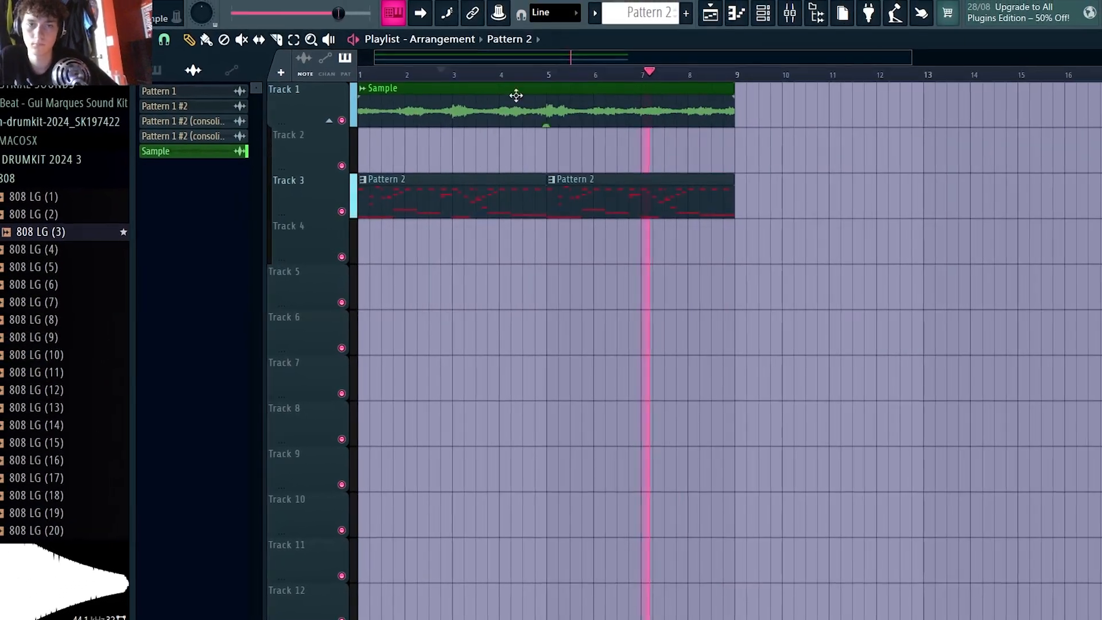
left_click(686, 13)
left_click(413, 247)
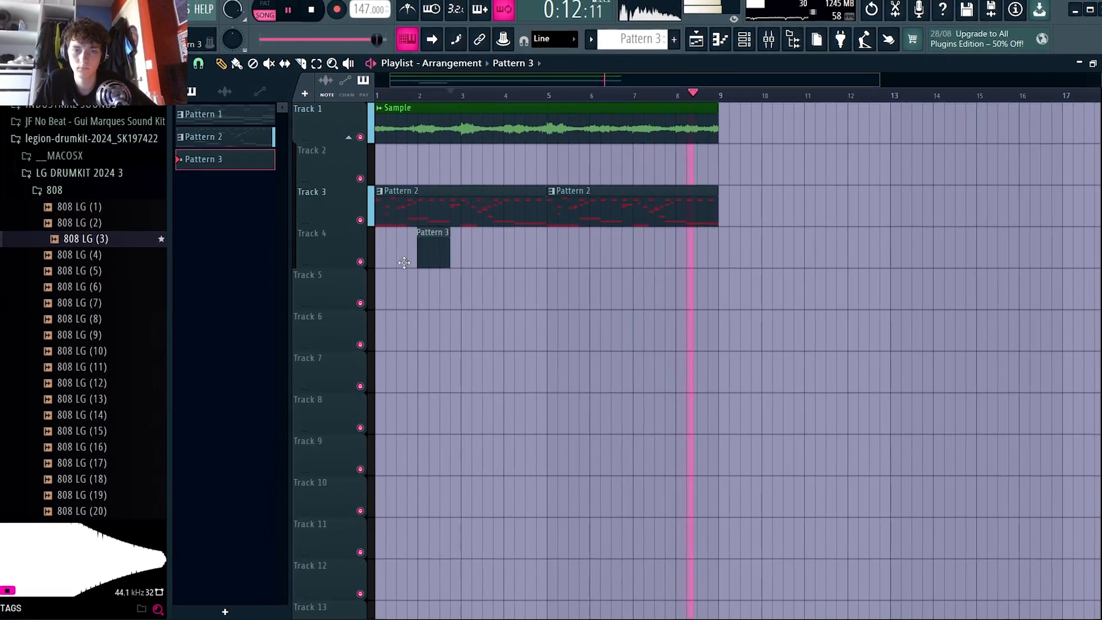
double_click(432, 250)
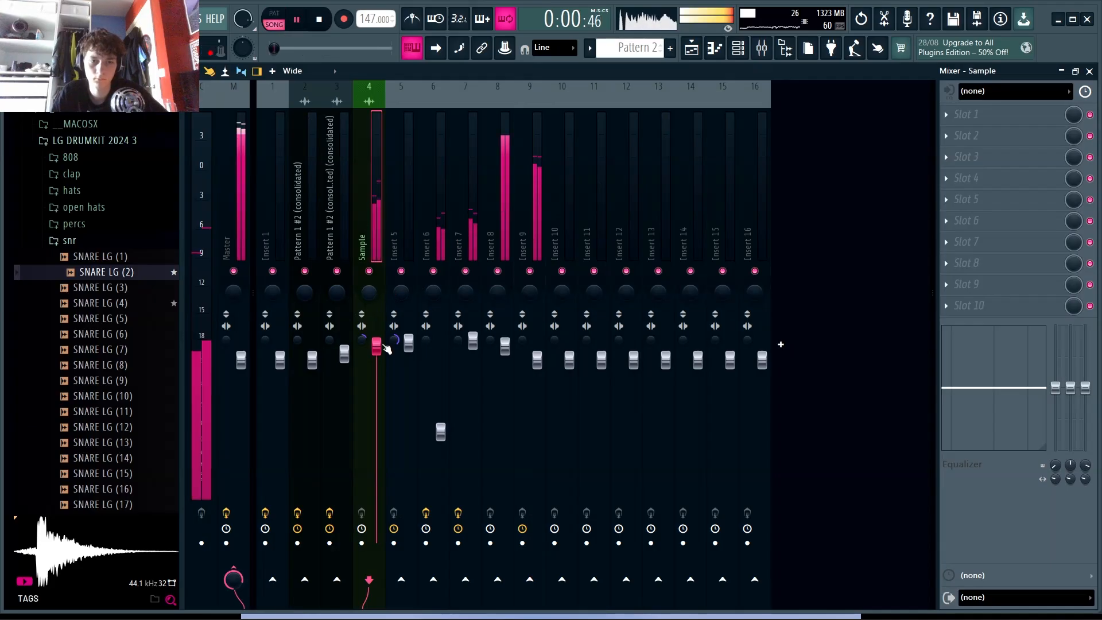
Balance the mix by raising the Sample track's volume fader and lowering the Insert 9 fader
left_click_drag(385, 346, 378, 316)
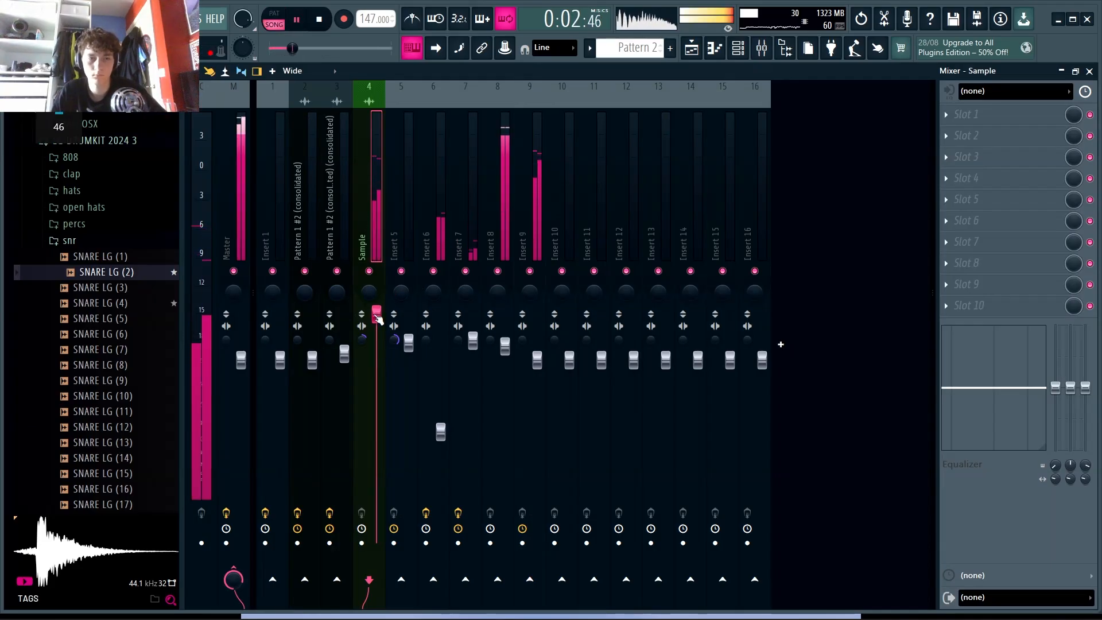
left_click_drag(537, 361, 536, 388)
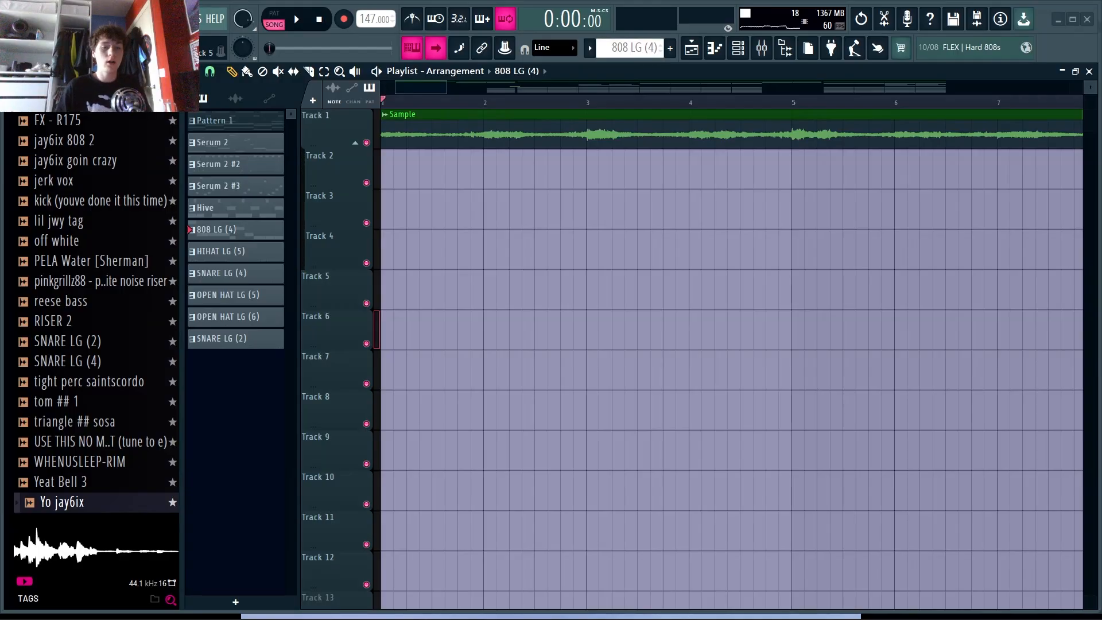
Examine the full playlist arrangement, from the Sample and Serum 2 clips to the 808 and drum patterns on Tracks 7 to 12
scroll(613, 399, "down", 7)
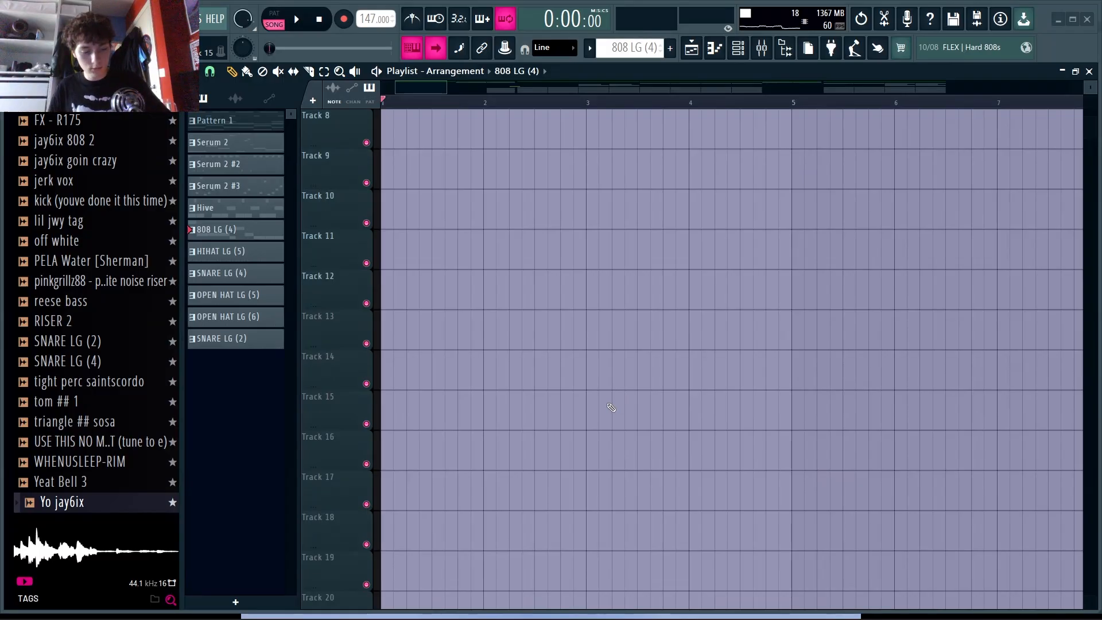
scroll(609, 403, "down", 8)
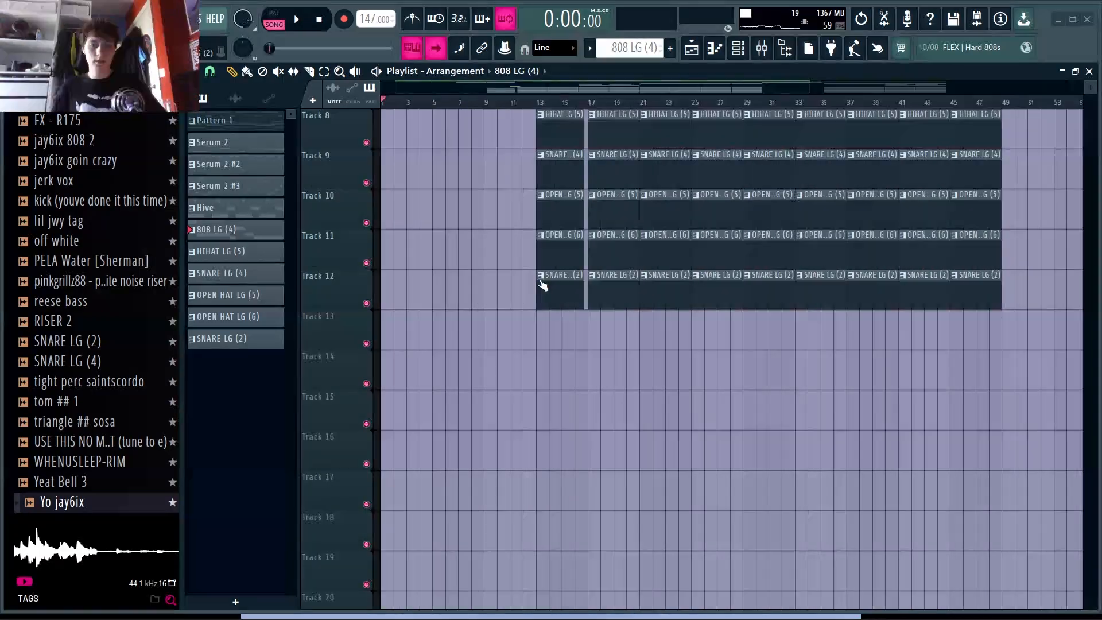
scroll(515, 270, "up", 7)
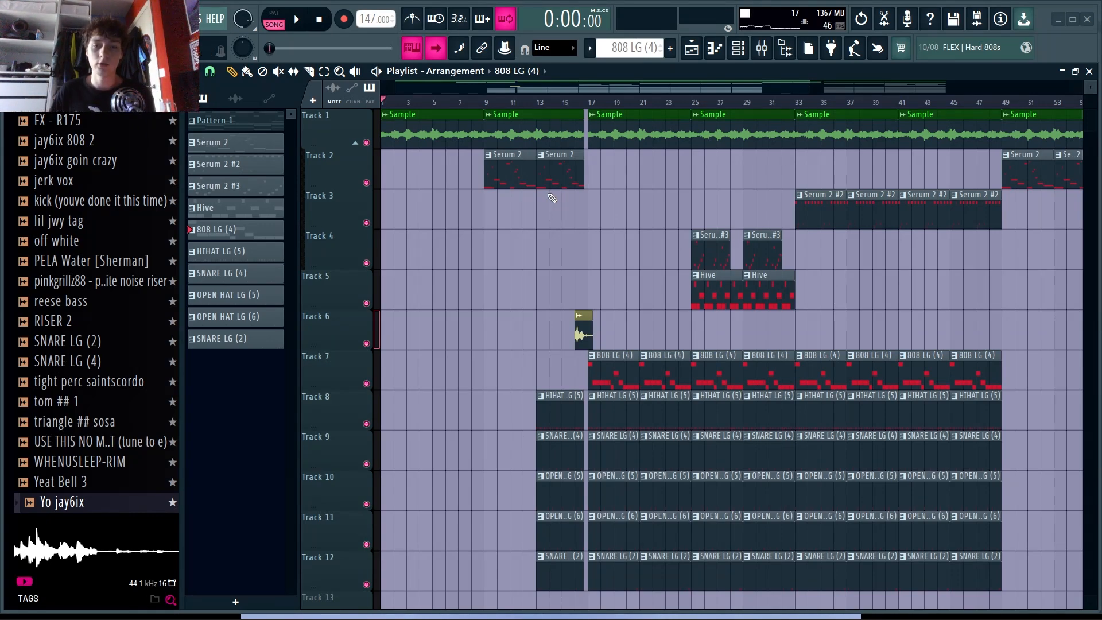
scroll(578, 207, "right", 3)
scroll(591, 197, "right", 6)
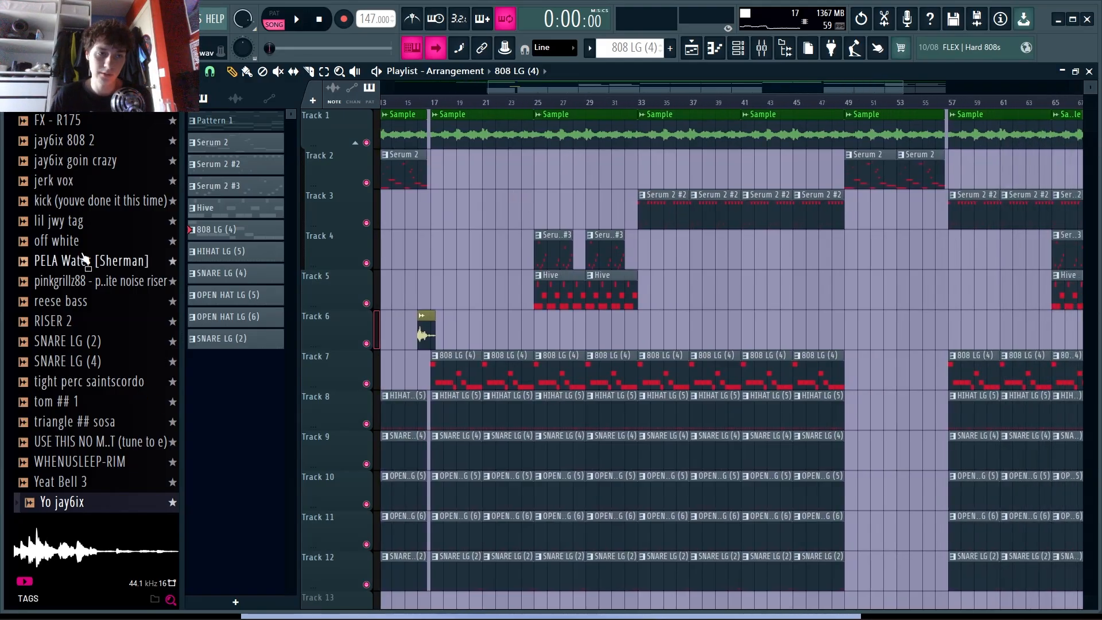
scroll(551, 231, "left", 9)
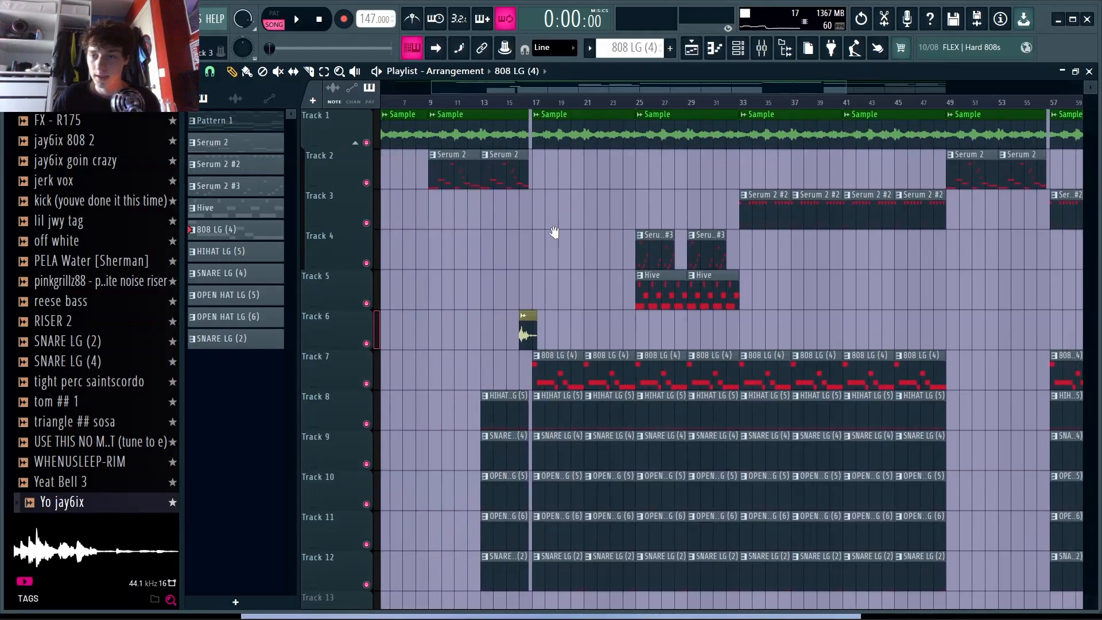